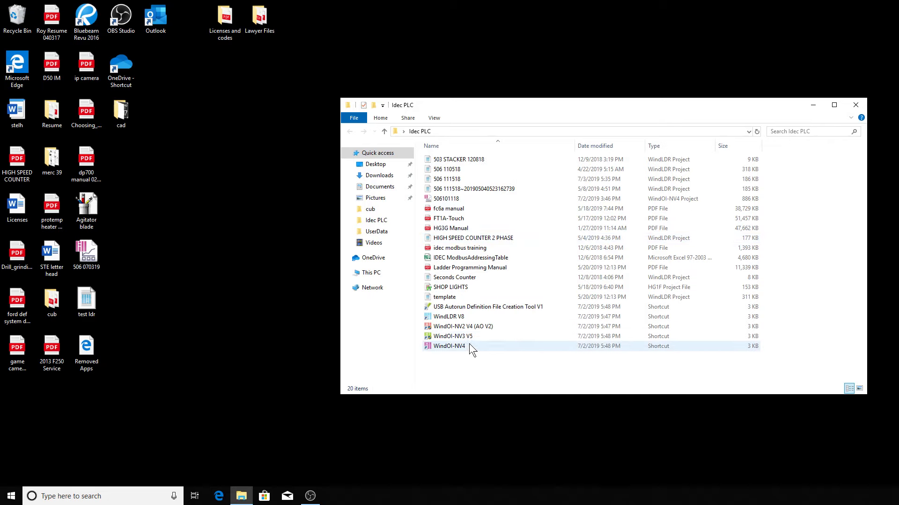
- Launch WindOI-NV4 from the Idec PLC folder, dismiss the evaluation notice and minimize the folder window
double_click(470, 344)
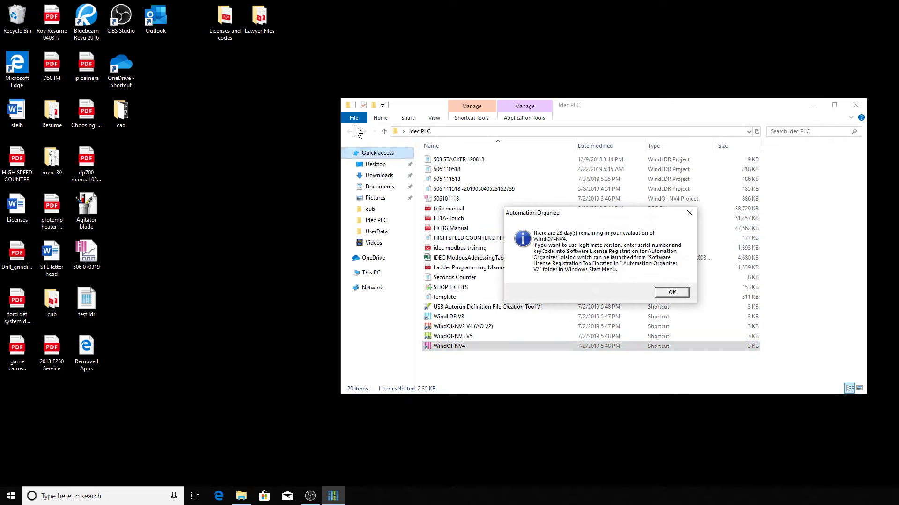
left_click(672, 293)
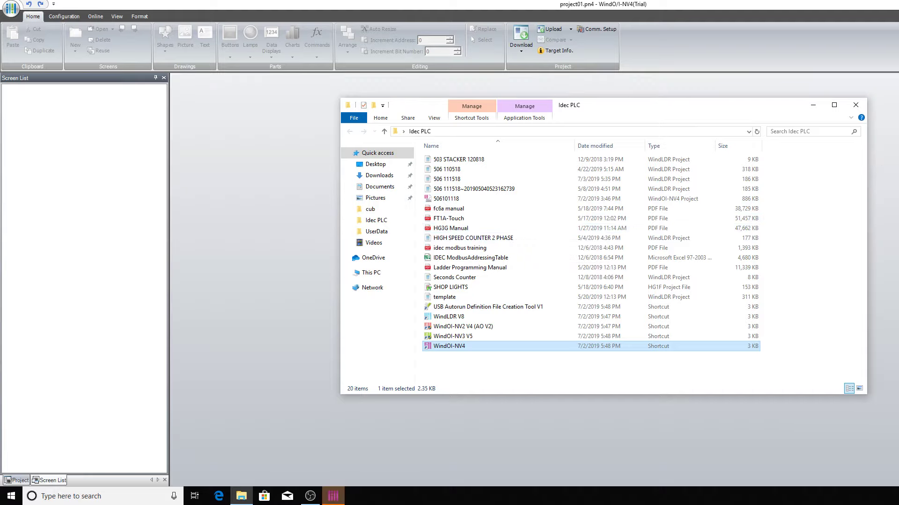
left_click(813, 105)
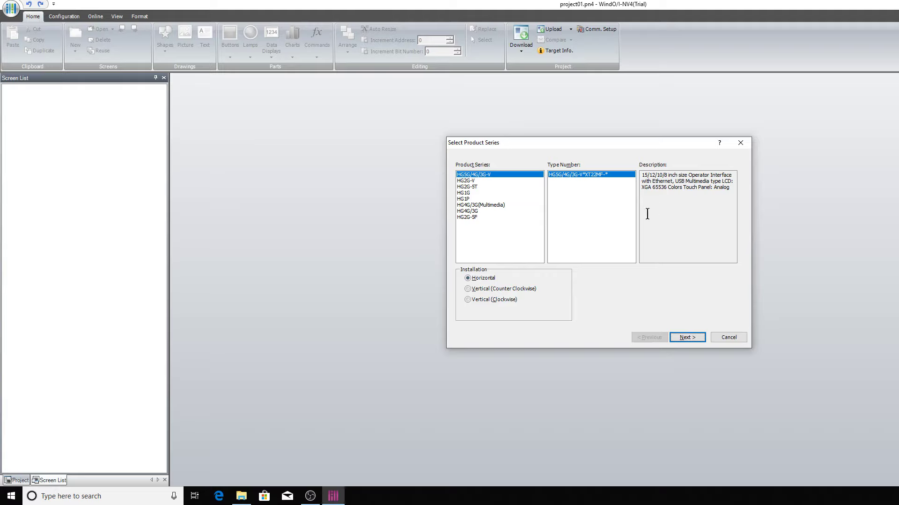
- Create a horizontal HG5G/4G/3G-V project with the communication driver set to Not Use and Base Screen number 1
left_click(689, 339)
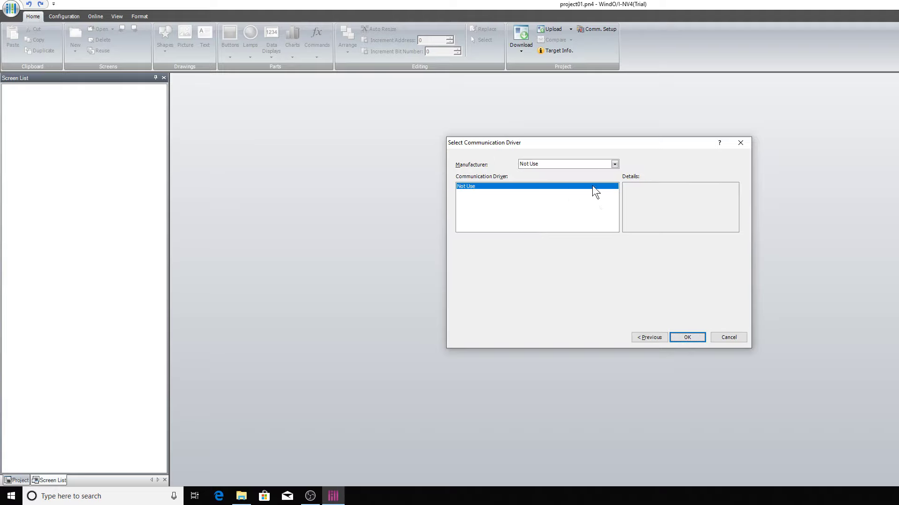
left_click(614, 165)
left_click(566, 171)
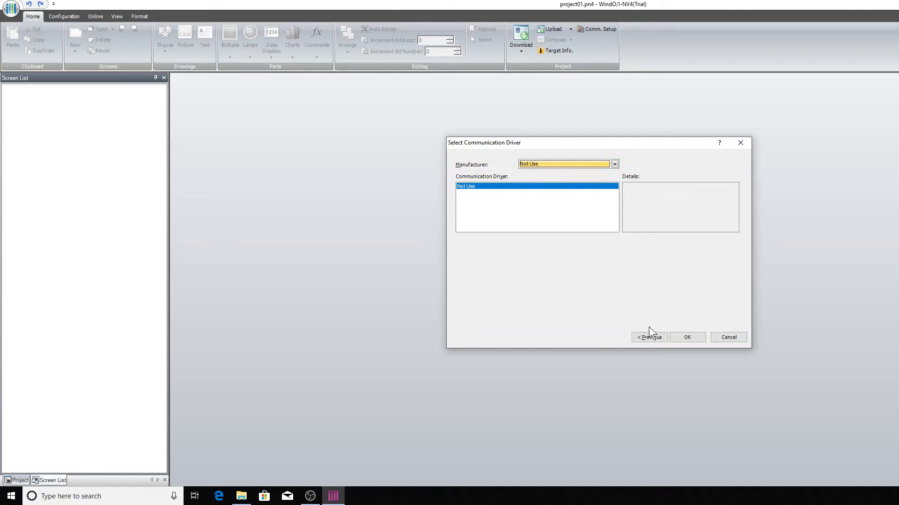
left_click(688, 338)
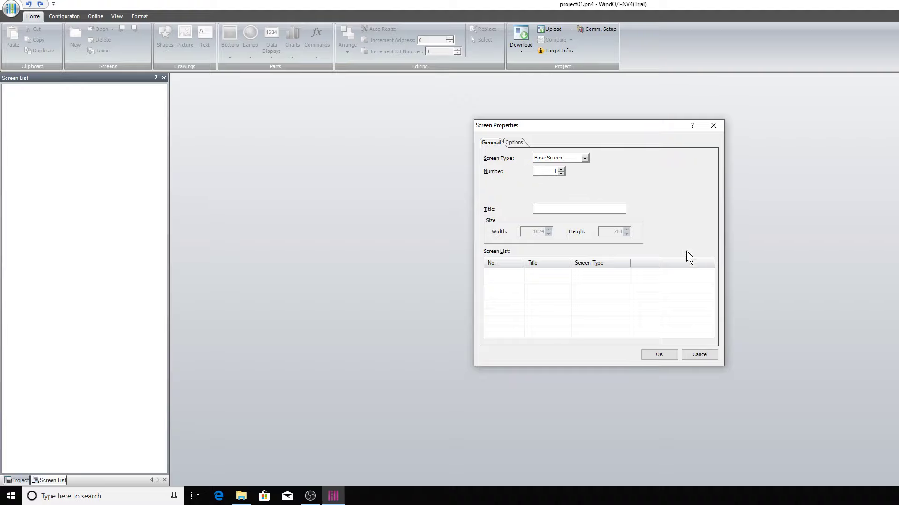
left_click(658, 355)
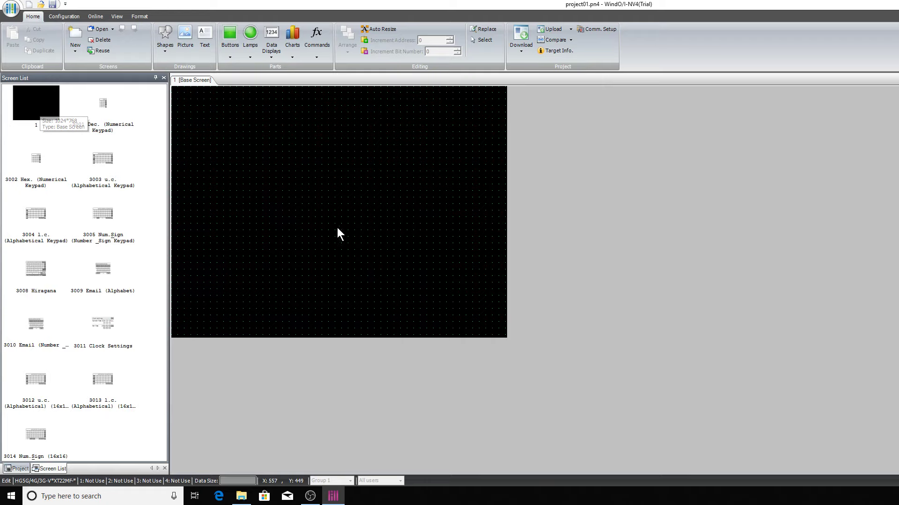
- Tile the WindO/I-NV4 window over the left half of the desktop with the Idec PLC folder beside it
key("super+Down")
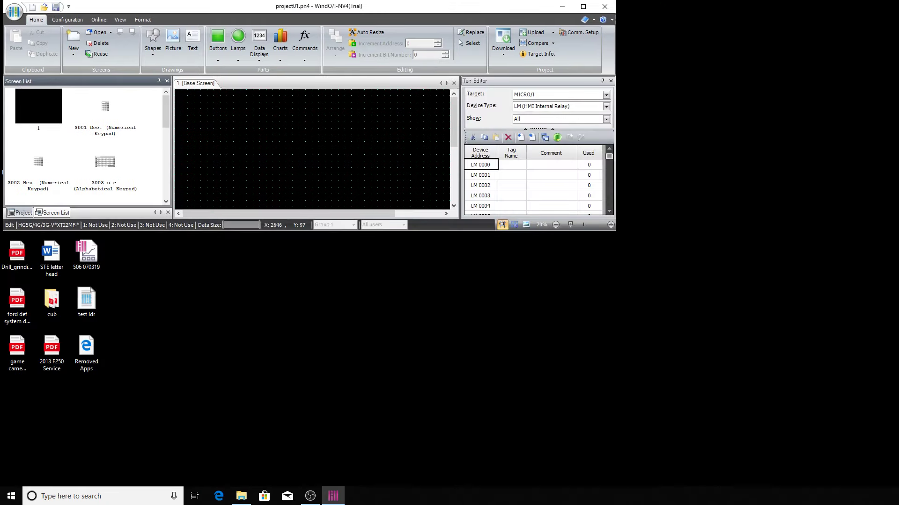
left_click_drag(414, 6, 1, 157)
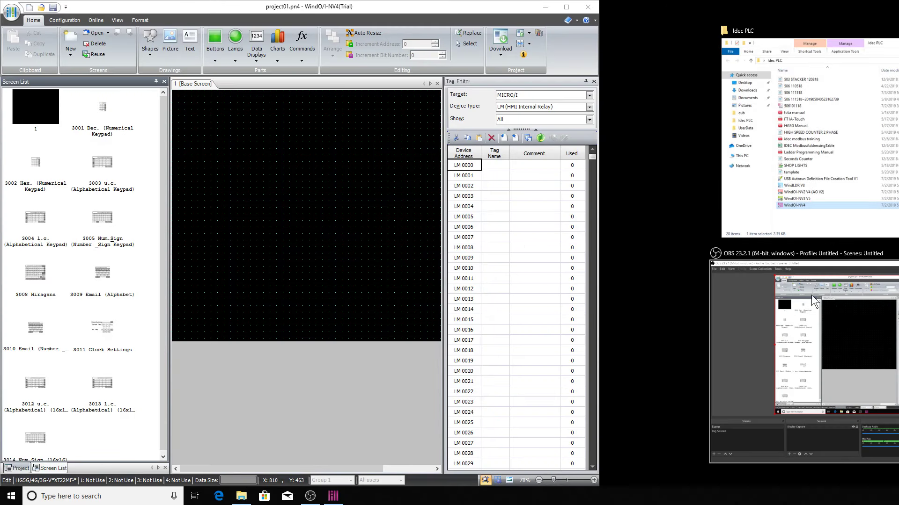
left_click(880, 155)
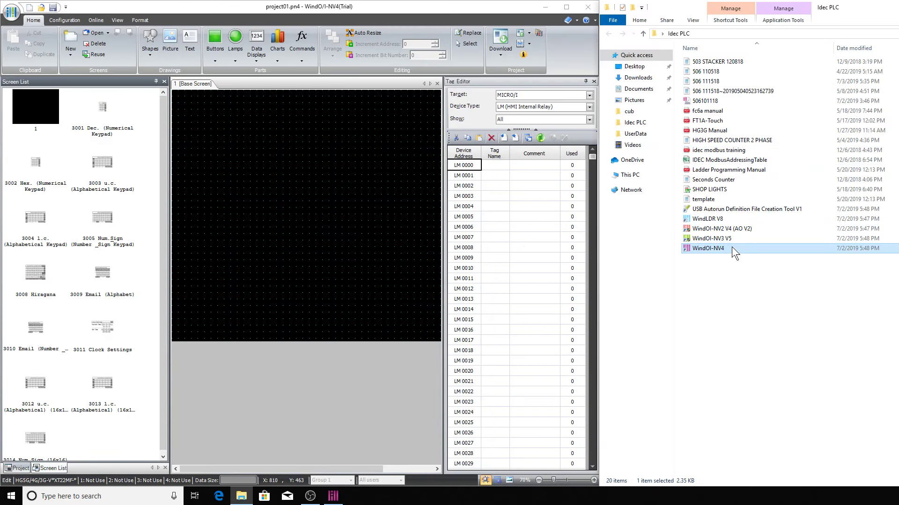
- Launch WindLDR V8 from the folder and stretch its window to full height, partly overlapping the WindO/I-NV4 window
double_click(740, 217)
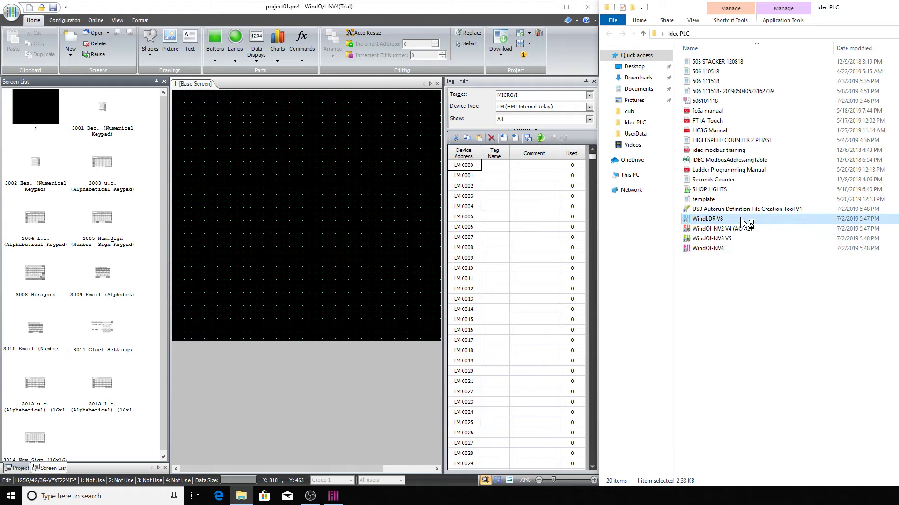
left_click(671, 290)
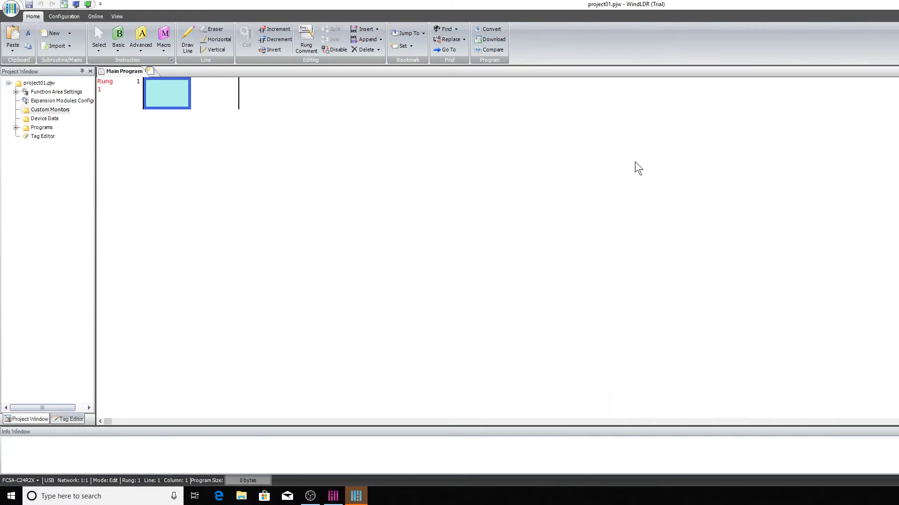
left_click(898, 4)
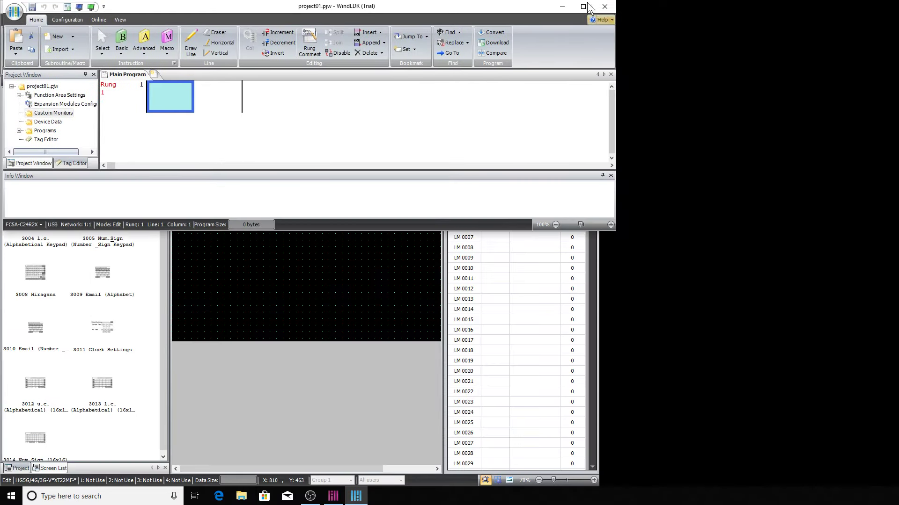
left_click_drag(362, 10, 898, 141)
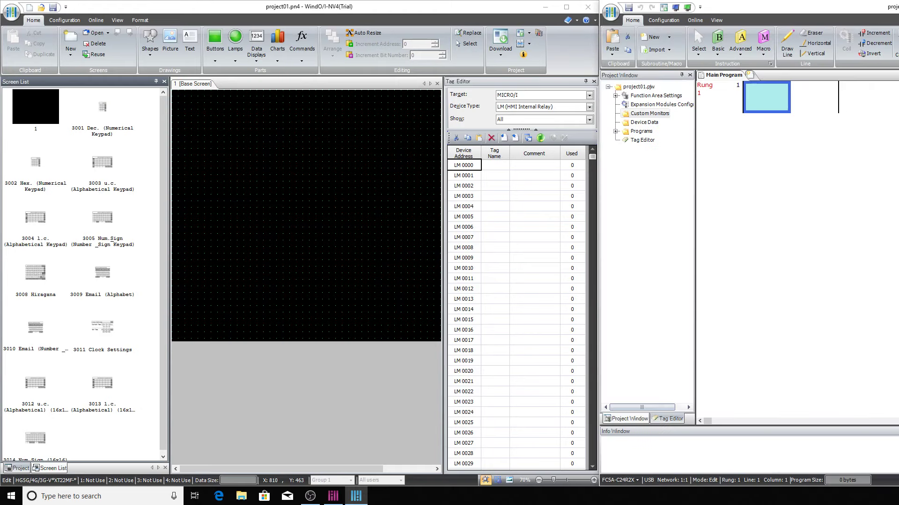
left_click_drag(898, 22, 730, 16)
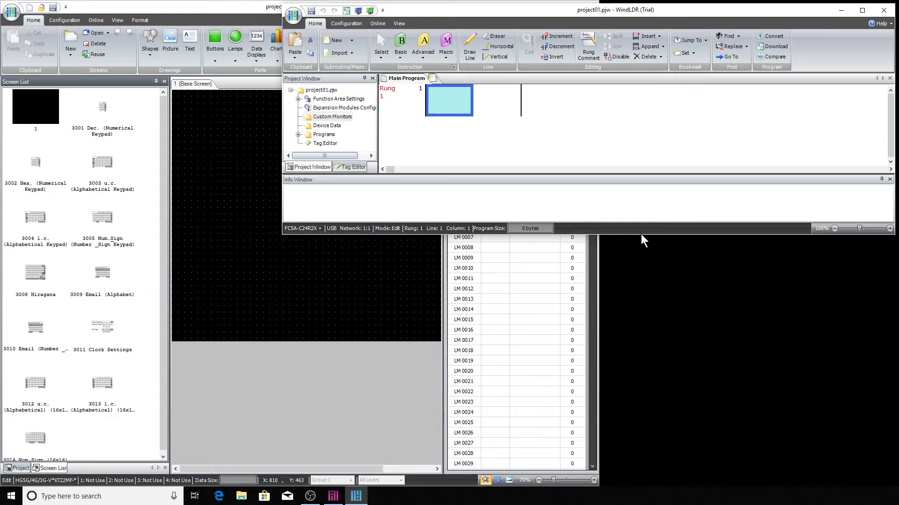
left_click_drag(642, 236, 641, 489)
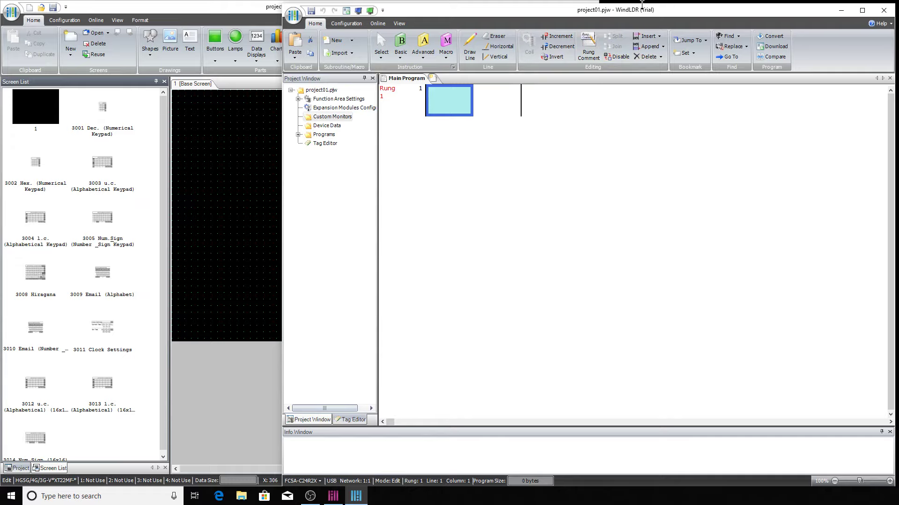
left_click_drag(642, 4, 646, 1)
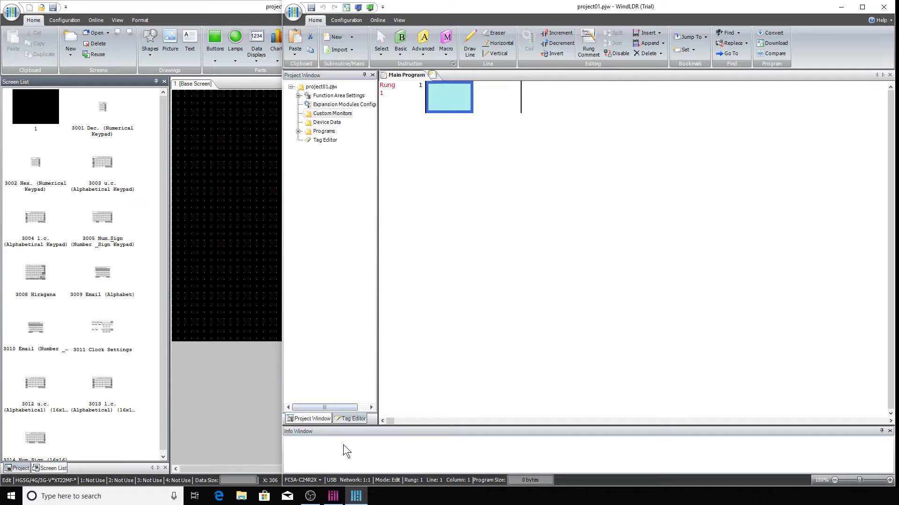
- Change the WindLDR project's PLC type to FC6A-C24X1XE and accept the resulting changes
left_click(320, 481)
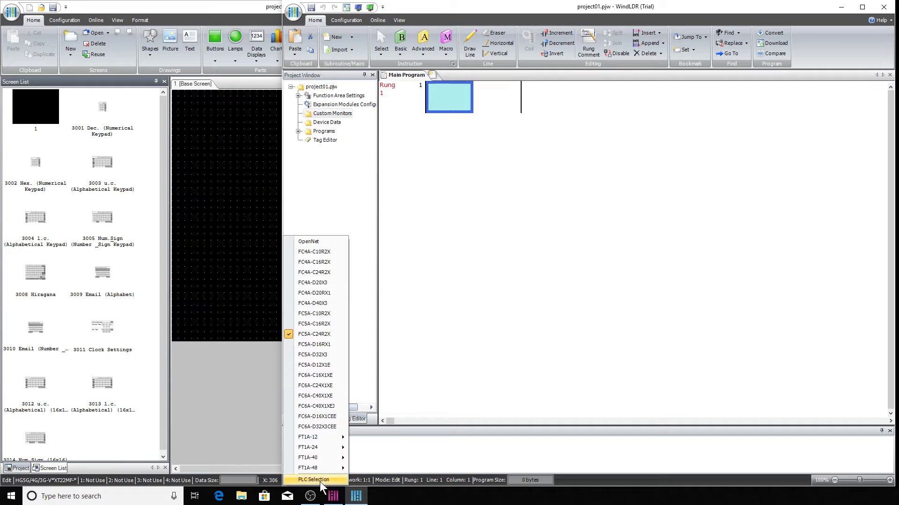
left_click(316, 386)
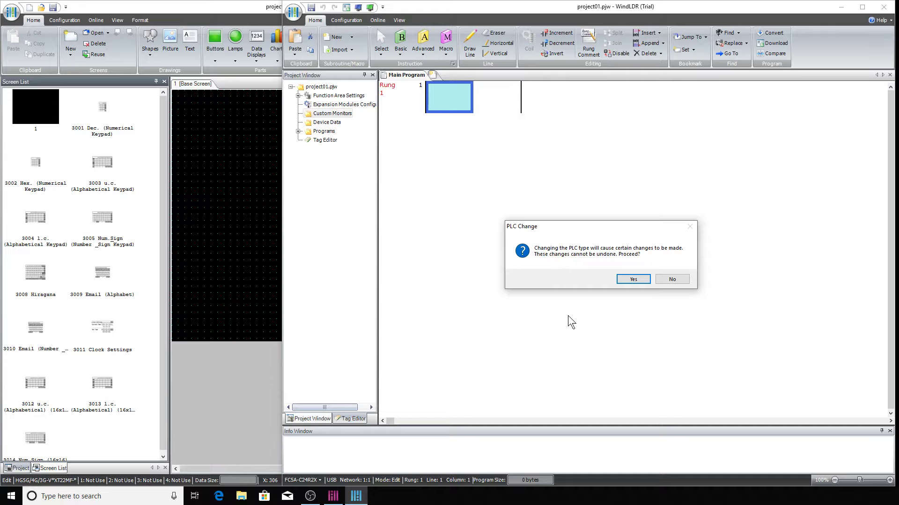
left_click(635, 279)
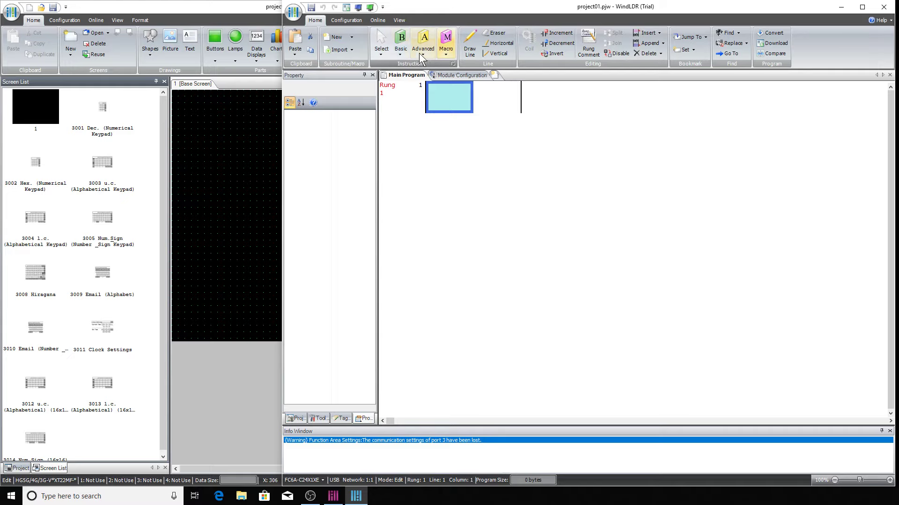
- Hide the Info Window in WindLDR and show it again
left_click(399, 20)
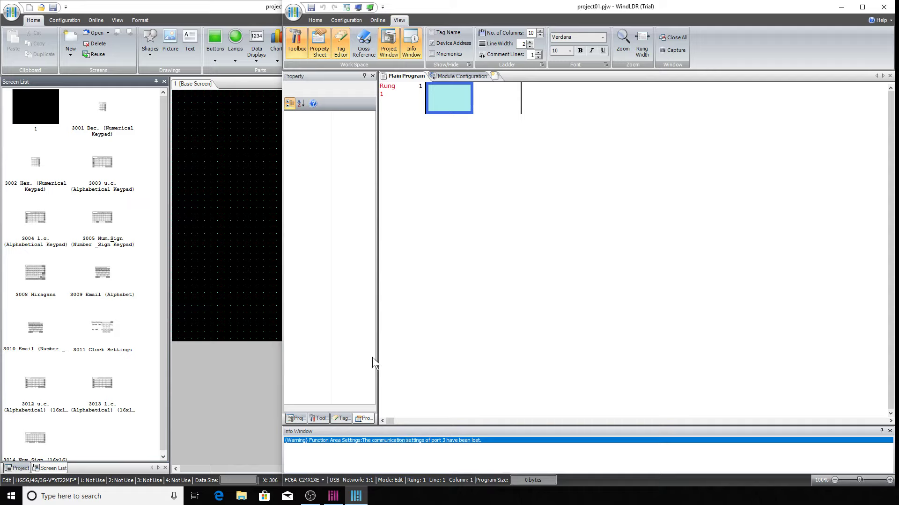
left_click(412, 43)
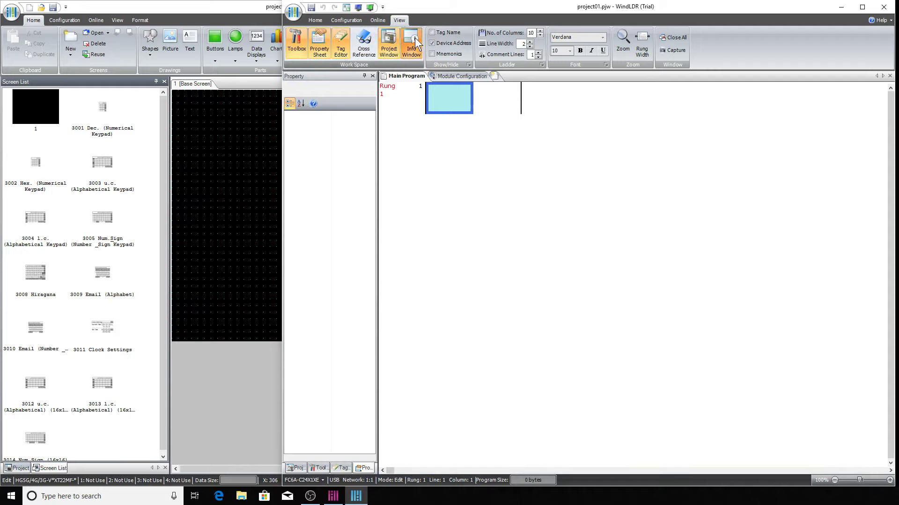
left_click(414, 40)
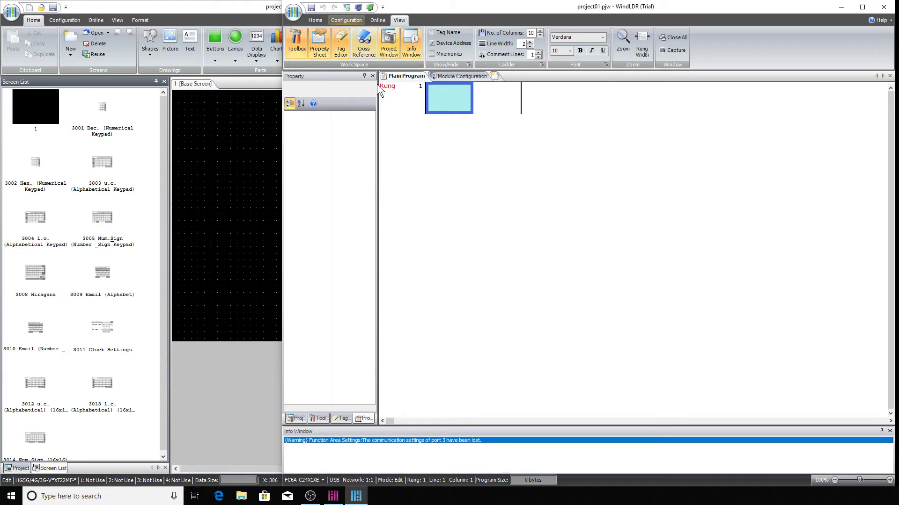
- Review the communication port settings in the PLC's function area settings and close them
left_click(354, 19)
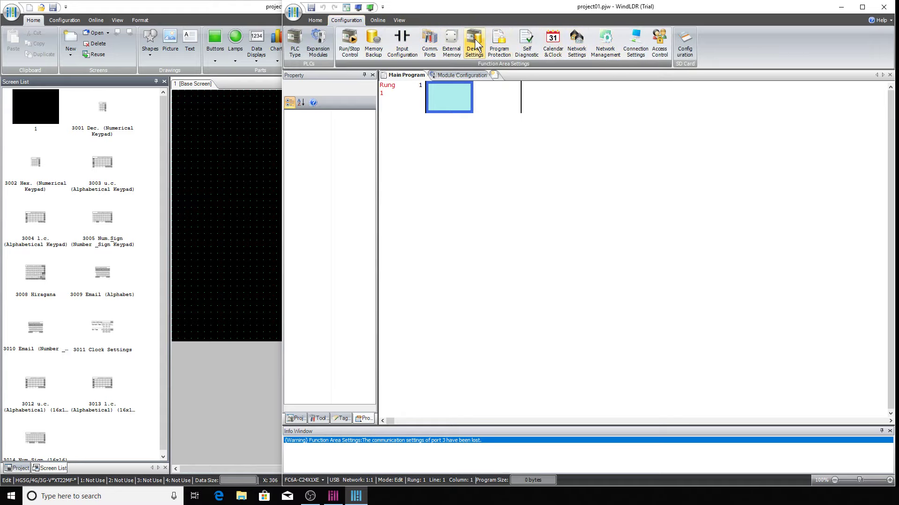
left_click(429, 47)
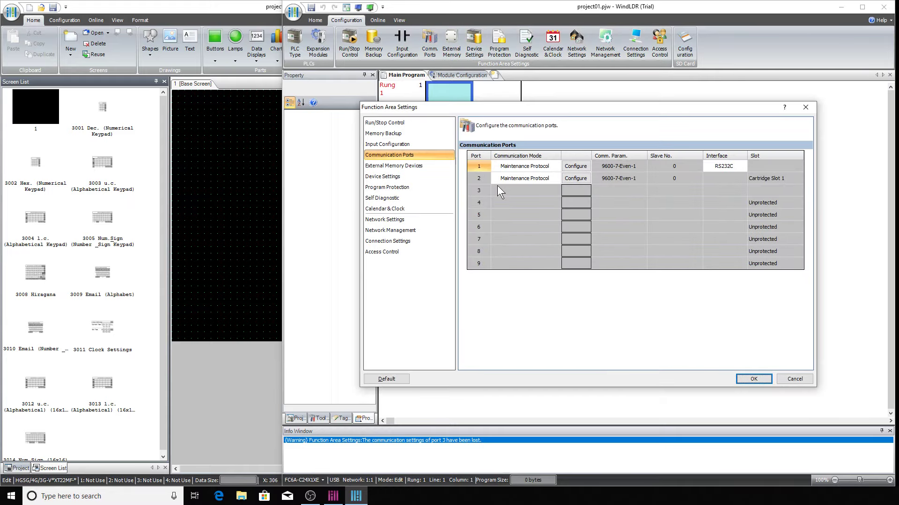
left_click(580, 190)
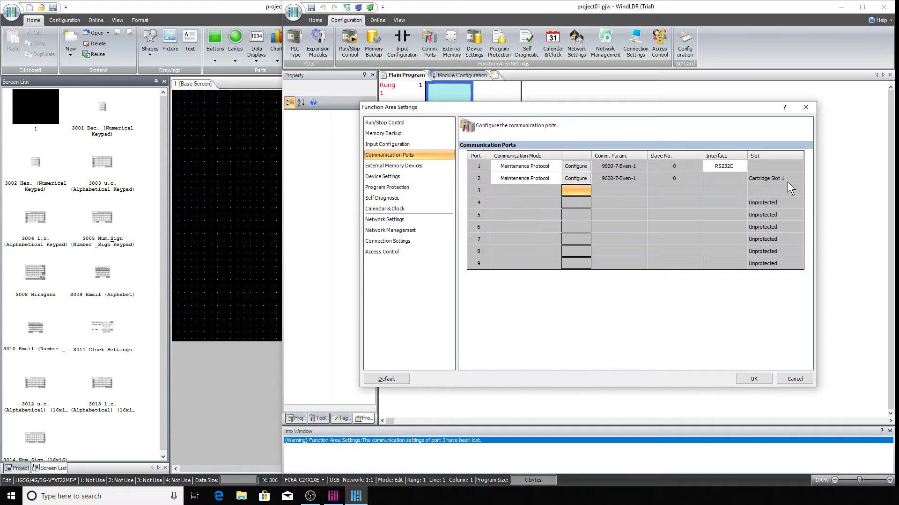
left_click(753, 379)
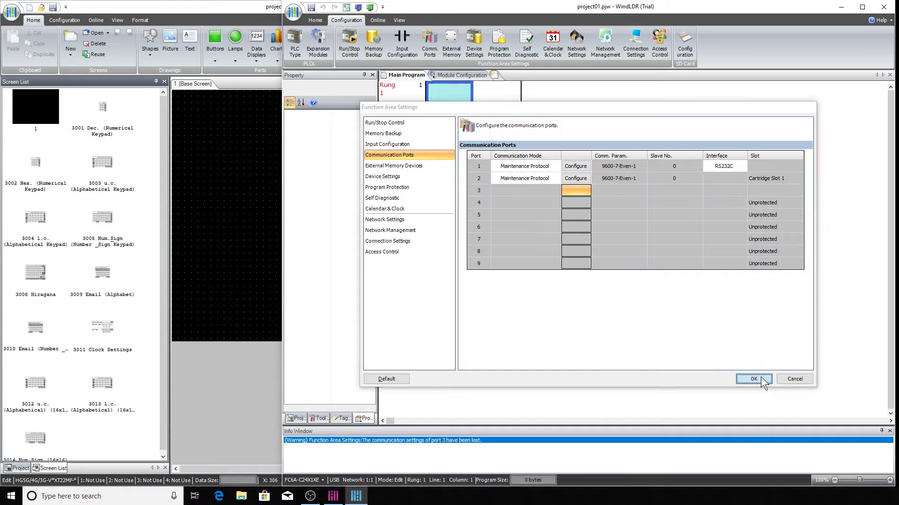
- Convert the empty ladder program and dismiss the conversion result
left_click(396, 21)
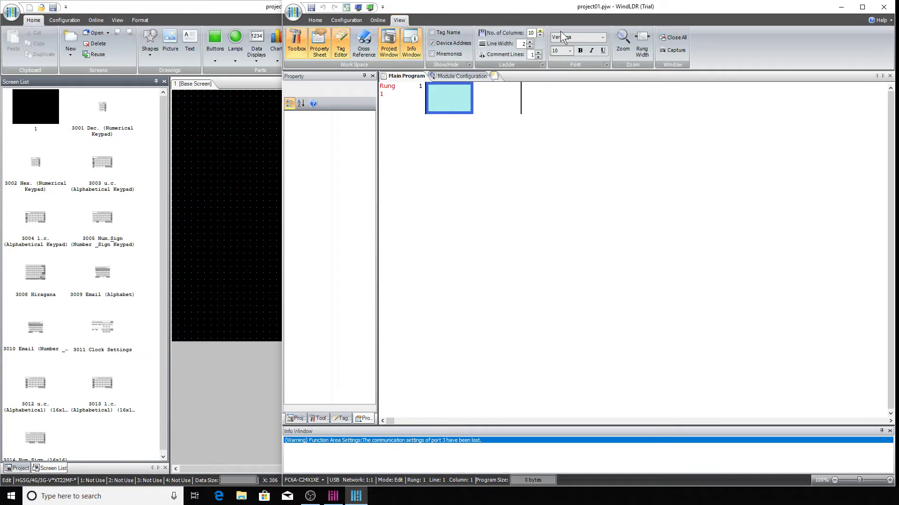
left_click(317, 19)
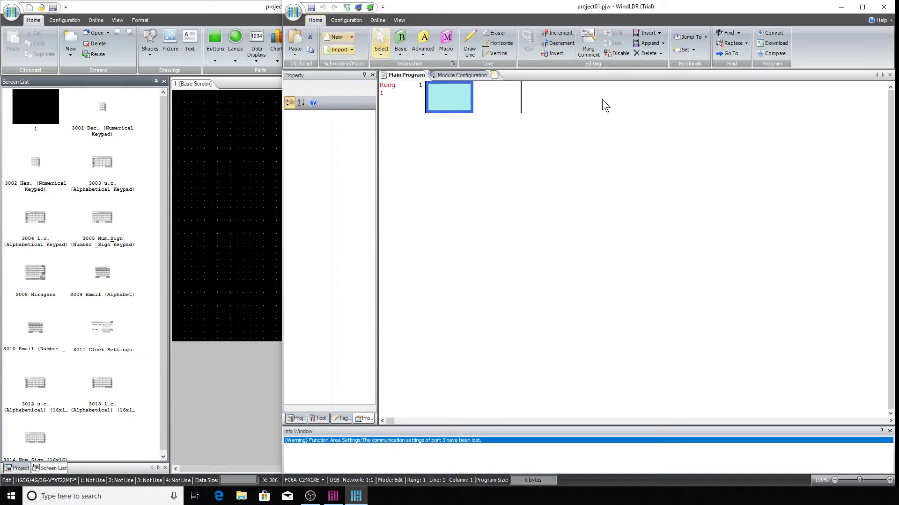
left_click(781, 33)
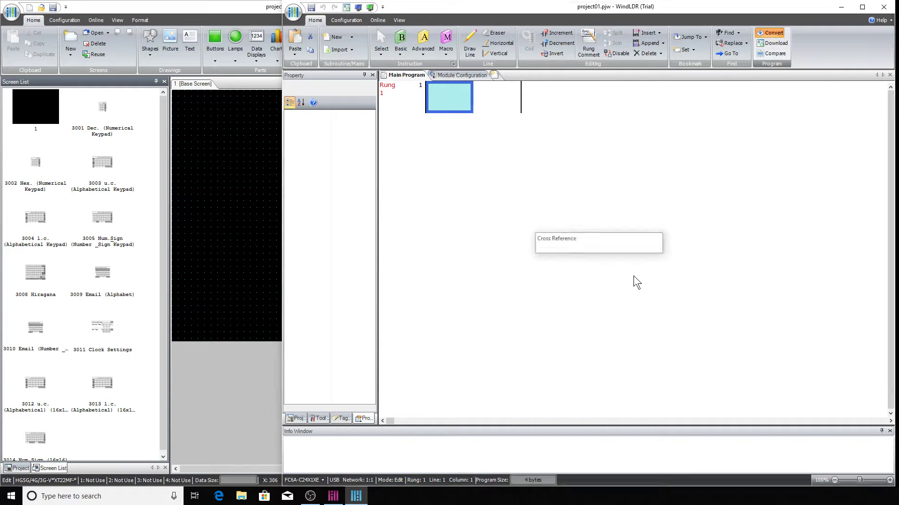
left_click(645, 279)
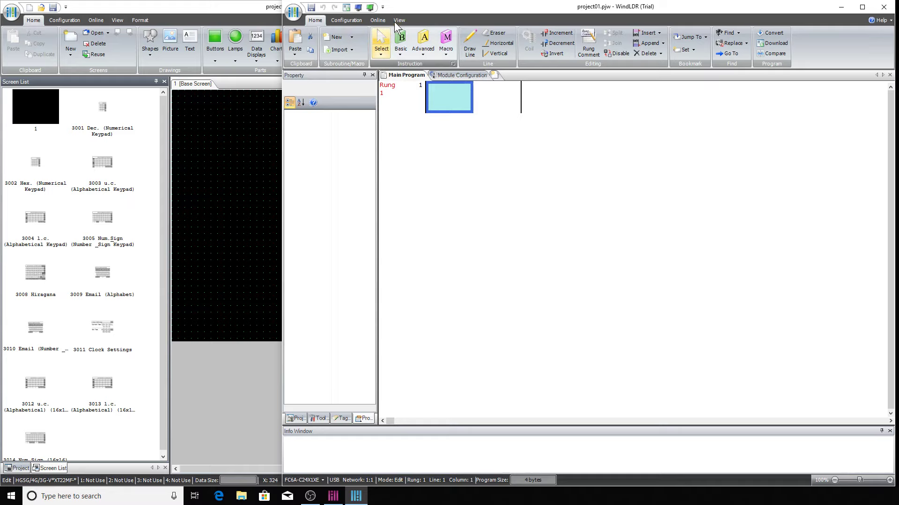
- Hide the Info Window, Property Sheet and Toolbox, look at the Tag Editor and return to the Project Window
left_click(398, 21)
left_click(411, 52)
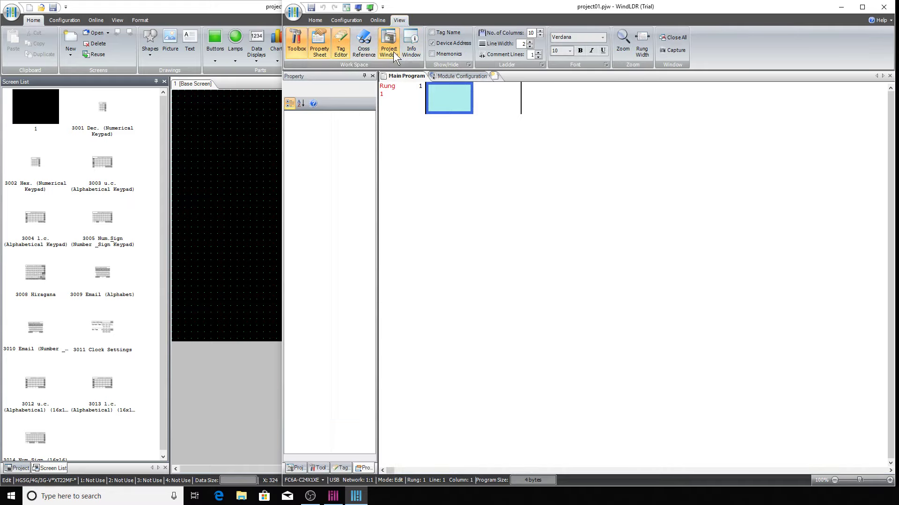
left_click(324, 49)
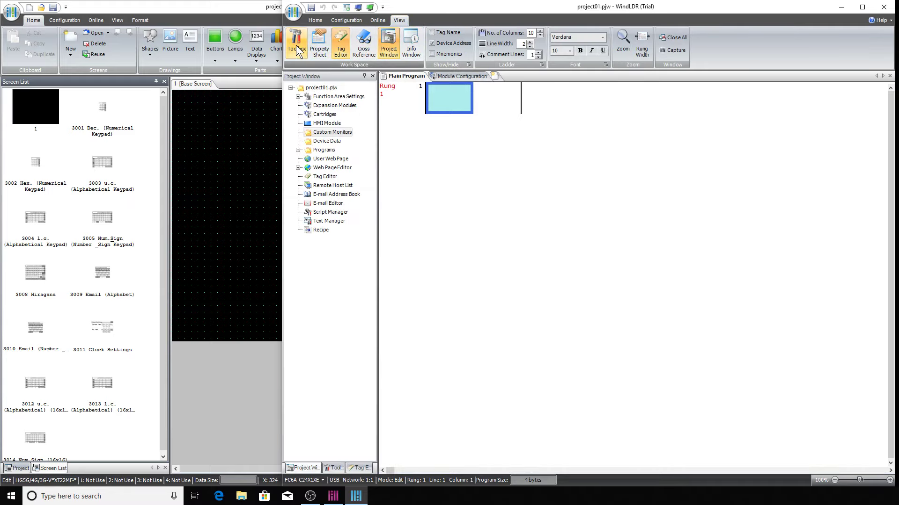
left_click(297, 44)
left_click(354, 469)
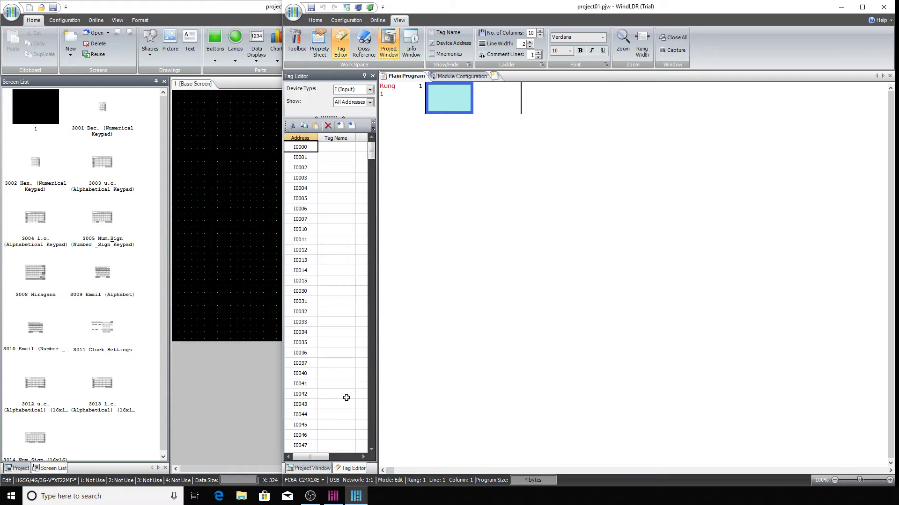
left_click(312, 469)
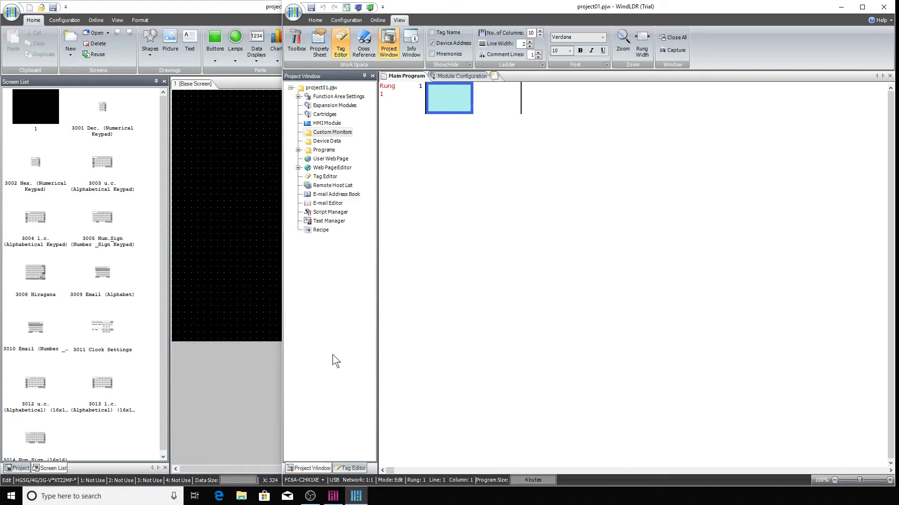
- Open the Tag Editor and widen it until the Comment and Used columns show
left_click(352, 468)
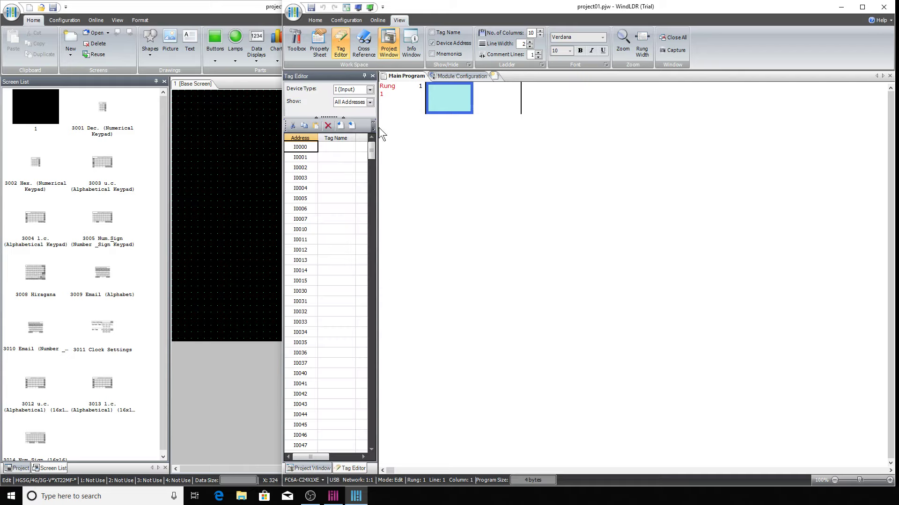
left_click_drag(377, 128, 442, 146)
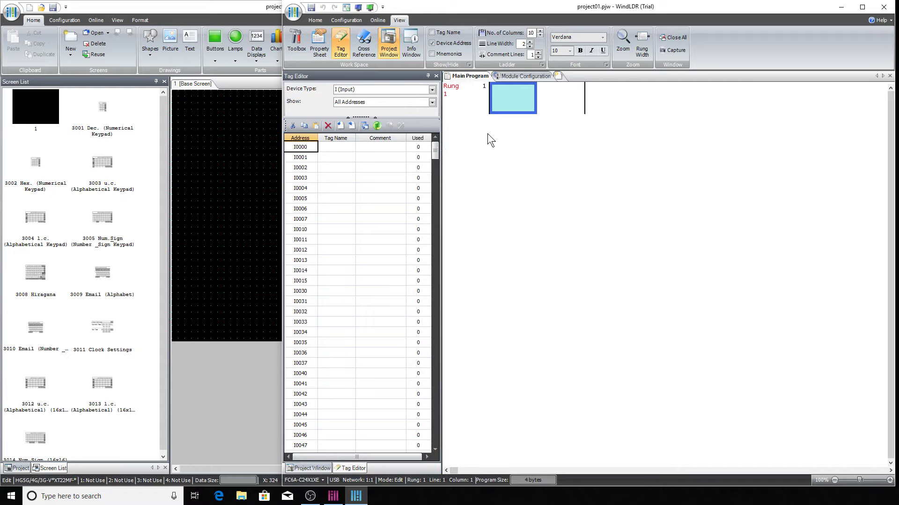
- Place a normally open contact at the start of rung 1 and assign it to input i0
left_click(313, 20)
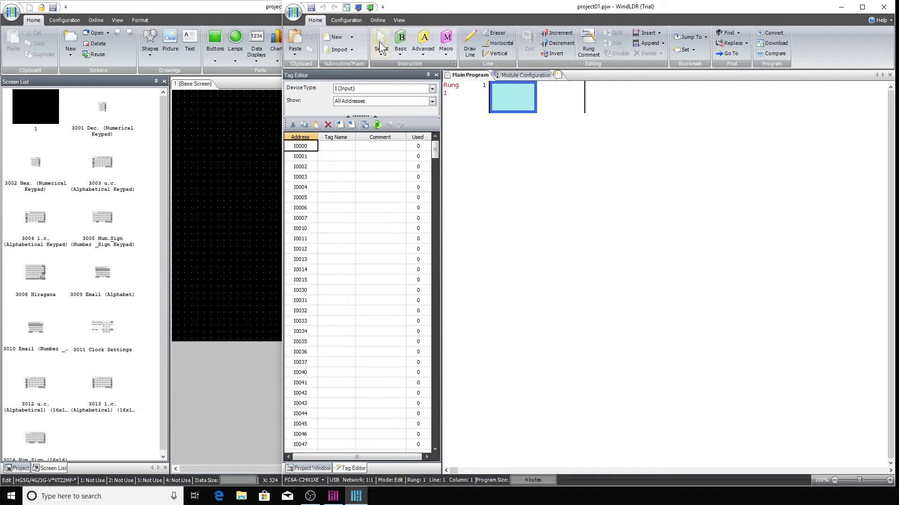
left_click(399, 41)
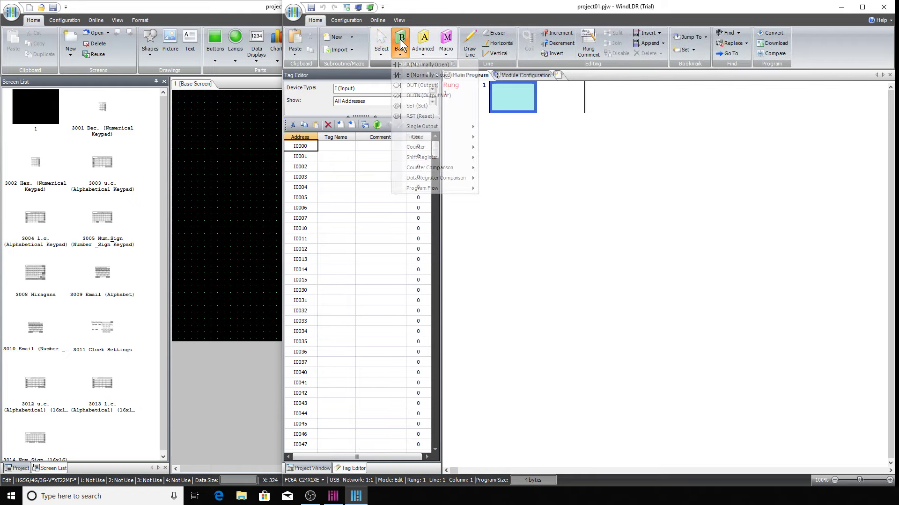
left_click(408, 61)
left_click(513, 110)
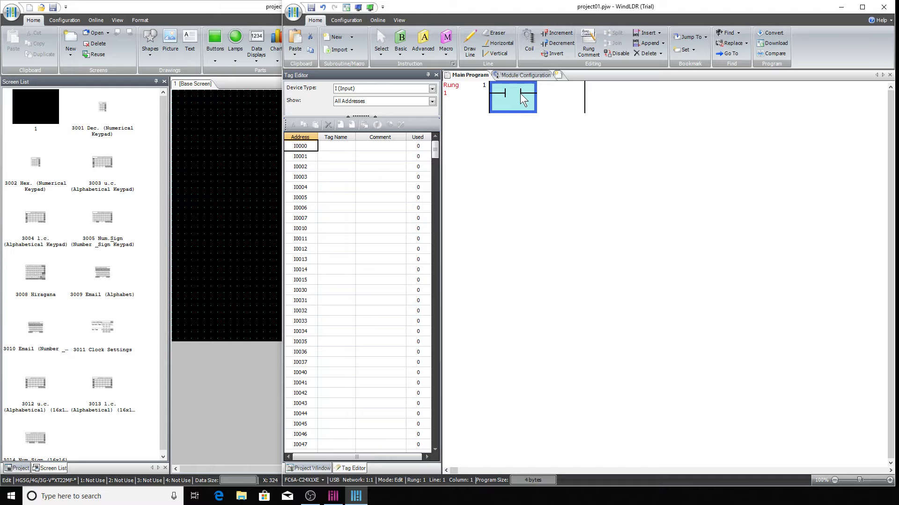
left_click(516, 91)
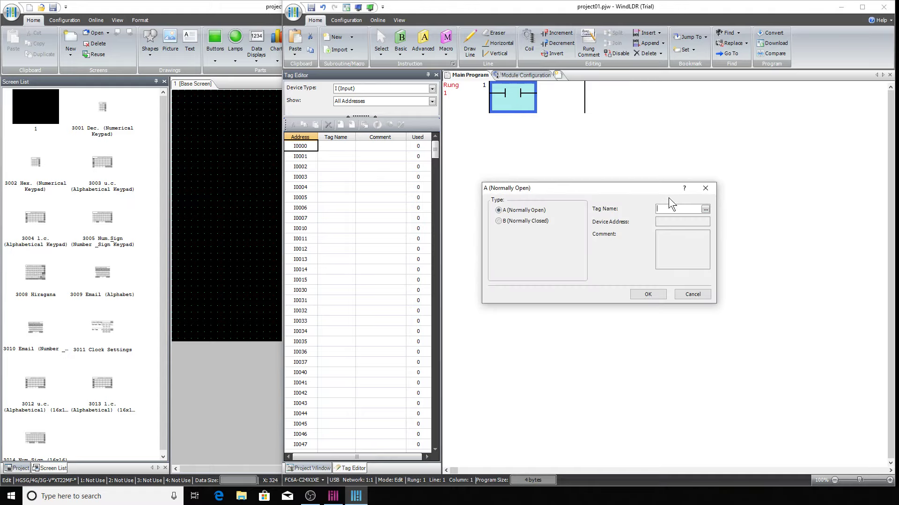
type("i0")
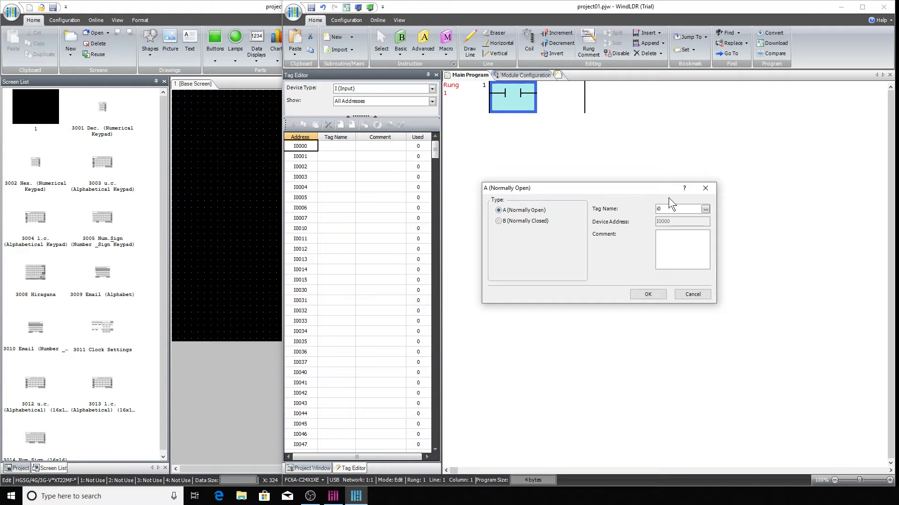
left_click(647, 294)
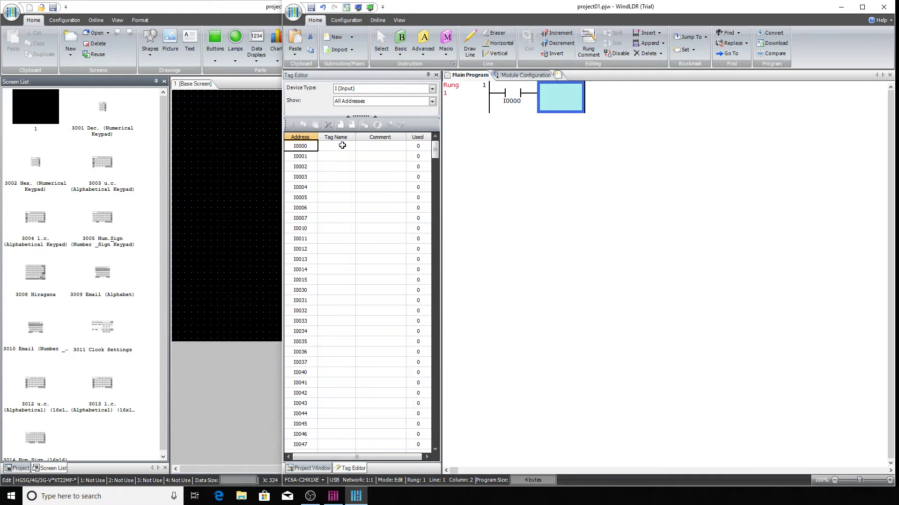
- Enter the comment "START BUTTON" for address I0000 in the Tag Editor
left_click(368, 145)
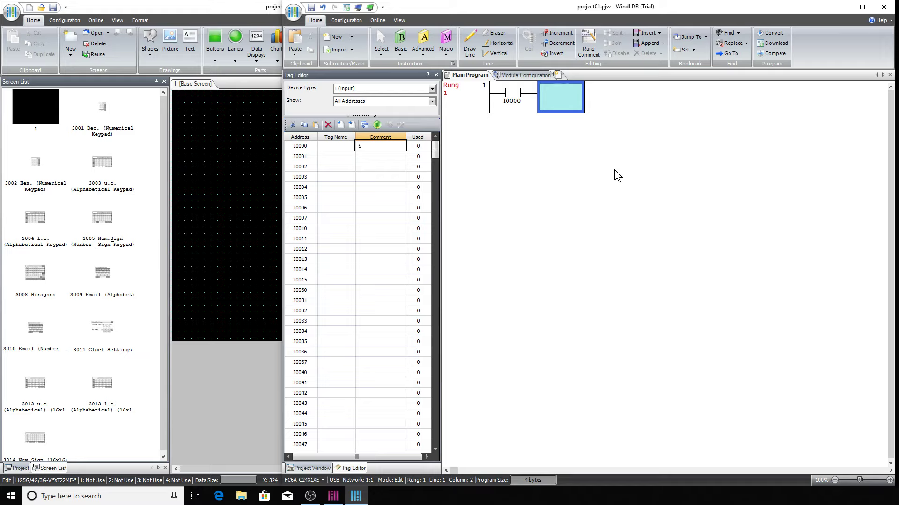
type("START BUTTON")
left_click(329, 160)
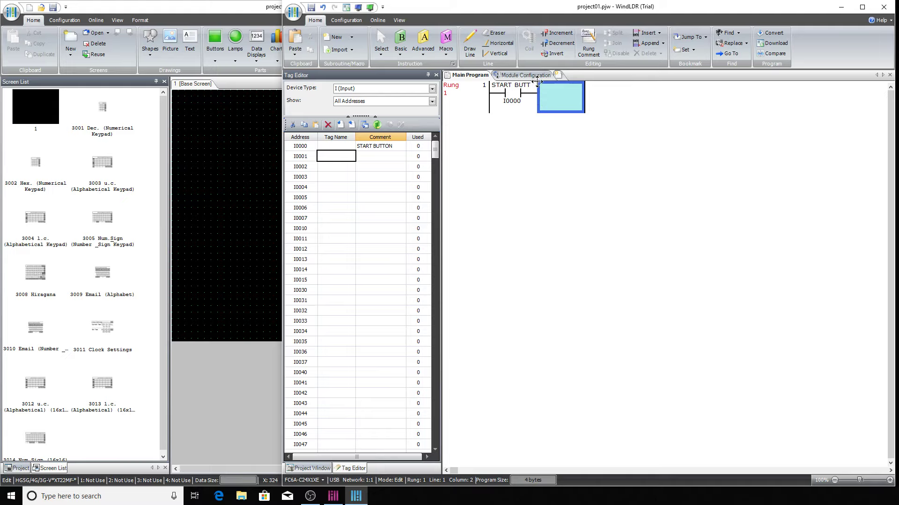
- Try to give address I0000 the tag name "START BUTTON" with a space
left_click(342, 146)
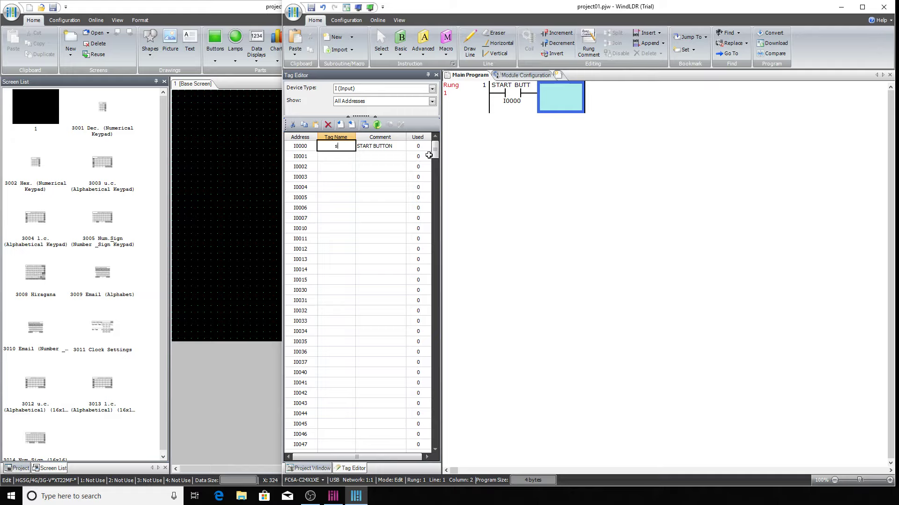
type("START BUTTON")
key("Return")
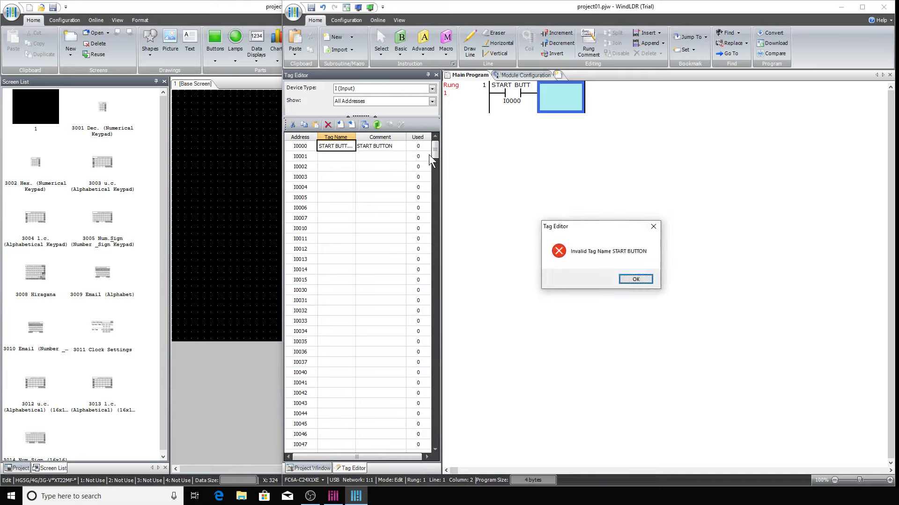
left_click(636, 280)
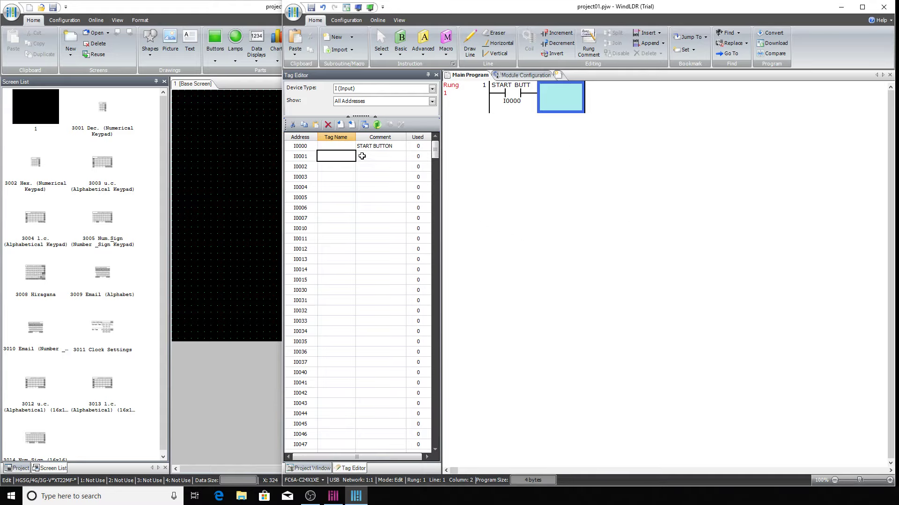
- Enter the tag name "STARTBUTTON" without a space for address I0000
type("START")
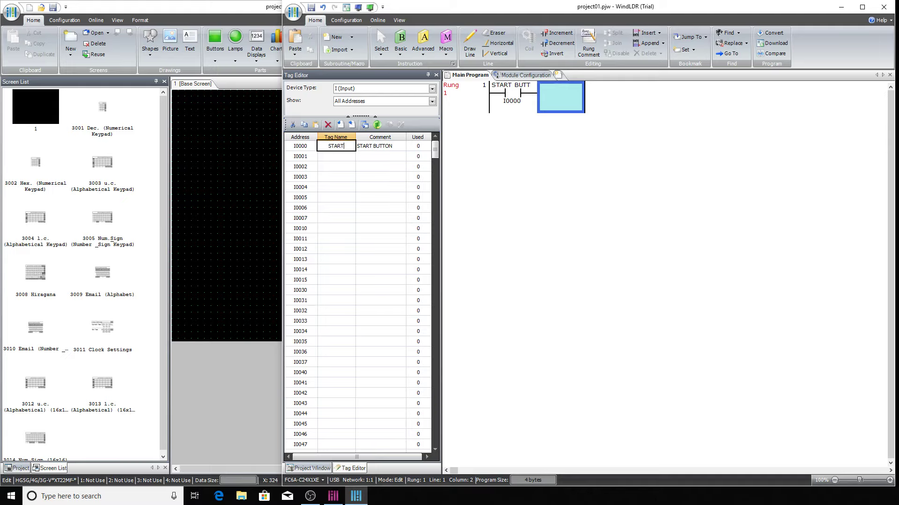
type("BUTTON")
key("Return")
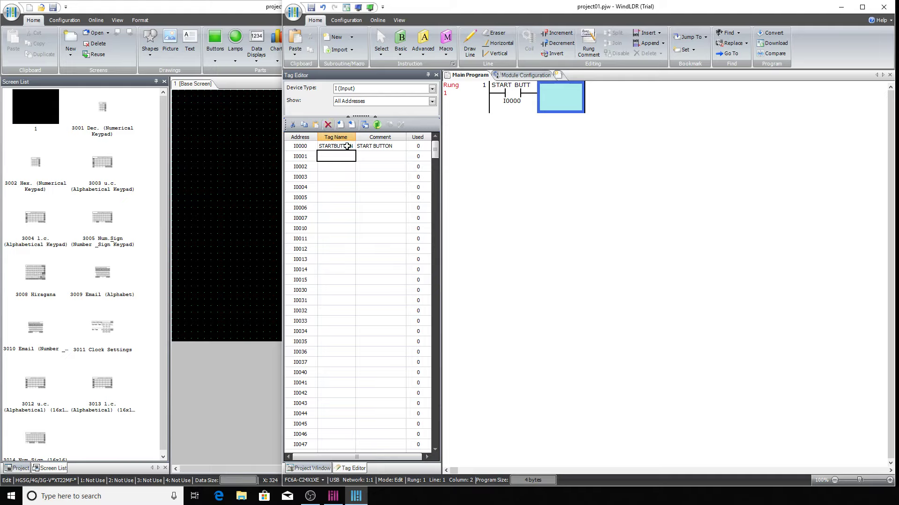
left_click(348, 146)
left_click(350, 164)
- Set the ladder preferences to show tag names instead of device addresses on the instructions
left_click(295, 13)
left_click(510, 210)
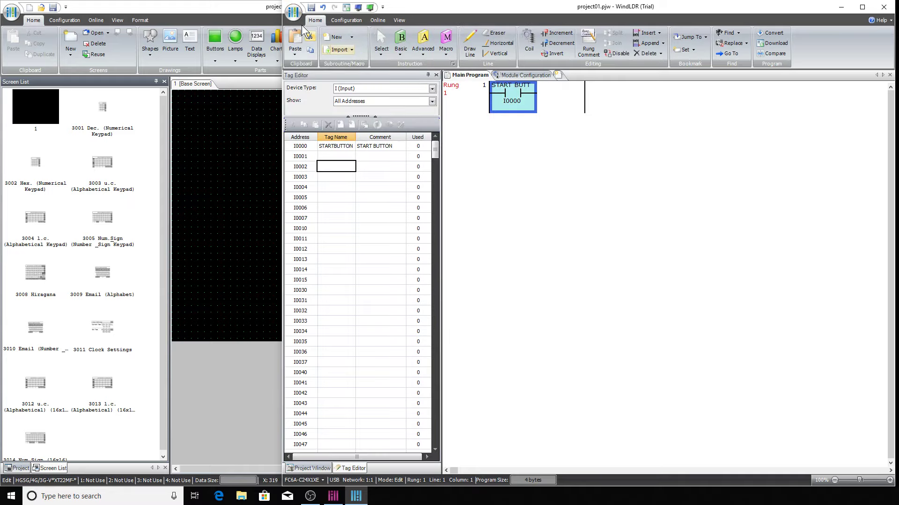
left_click(295, 11)
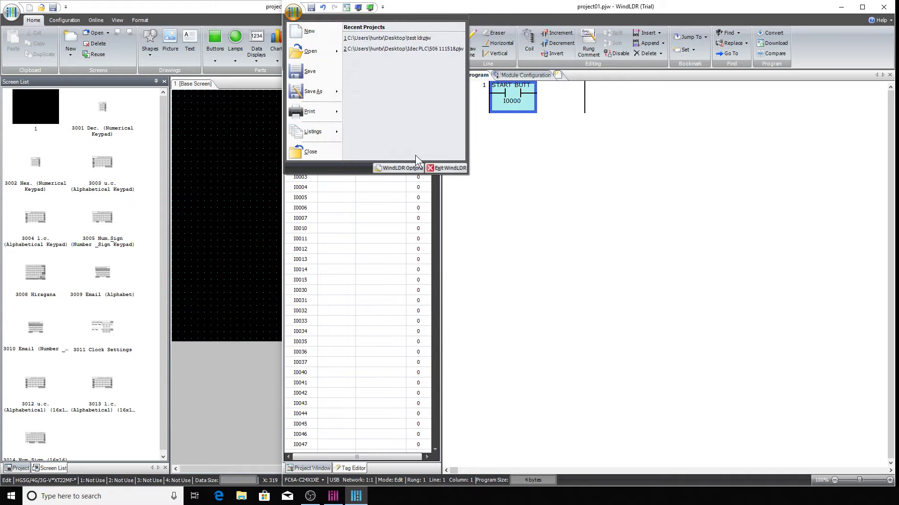
left_click(411, 169)
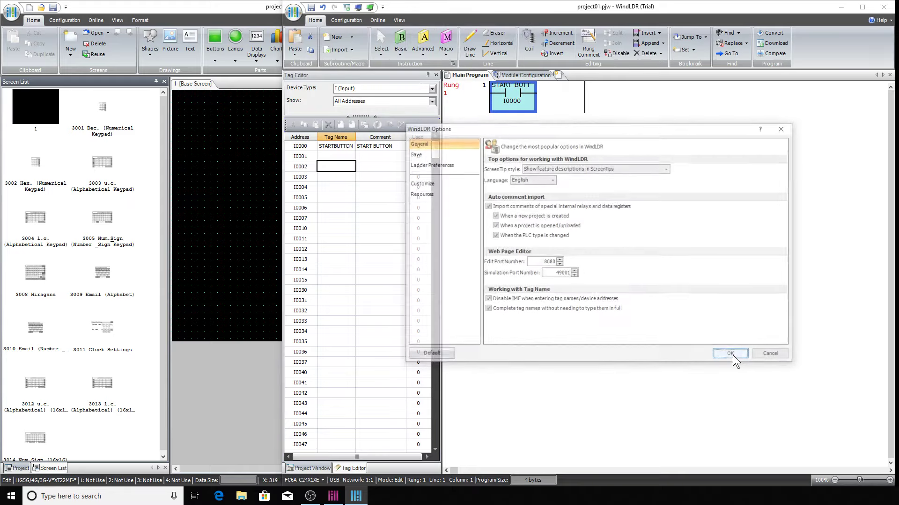
left_click(457, 163)
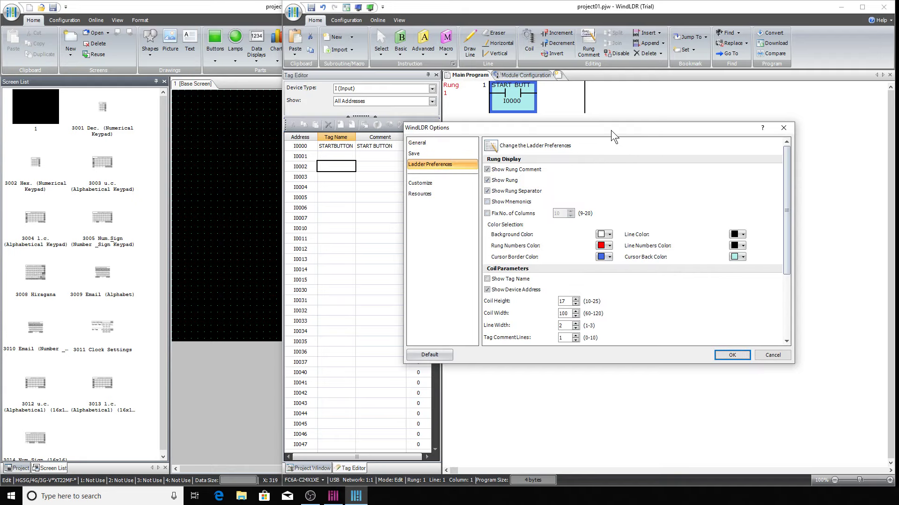
left_click_drag(611, 130, 663, 138)
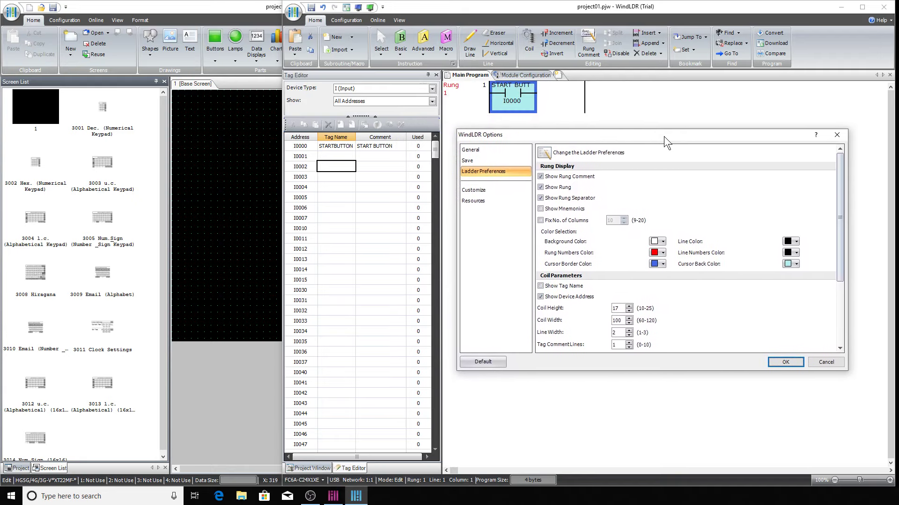
left_click(538, 288)
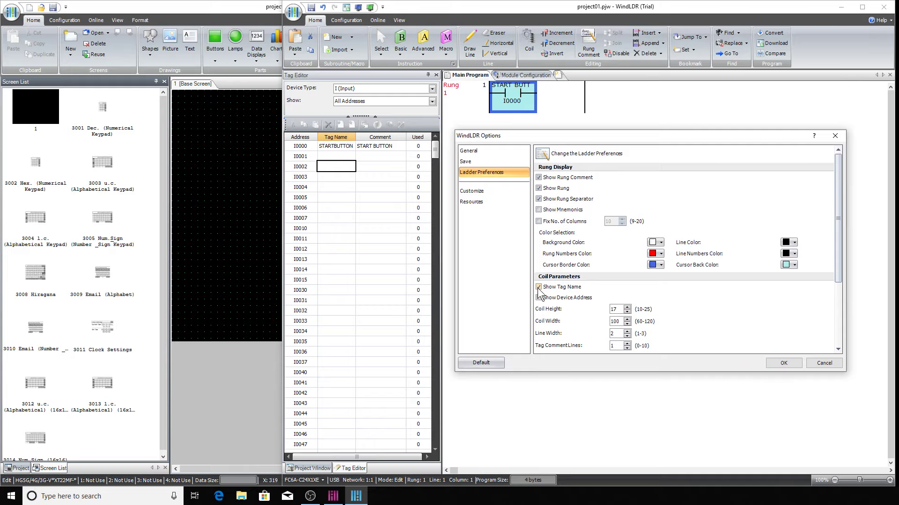
left_click(781, 363)
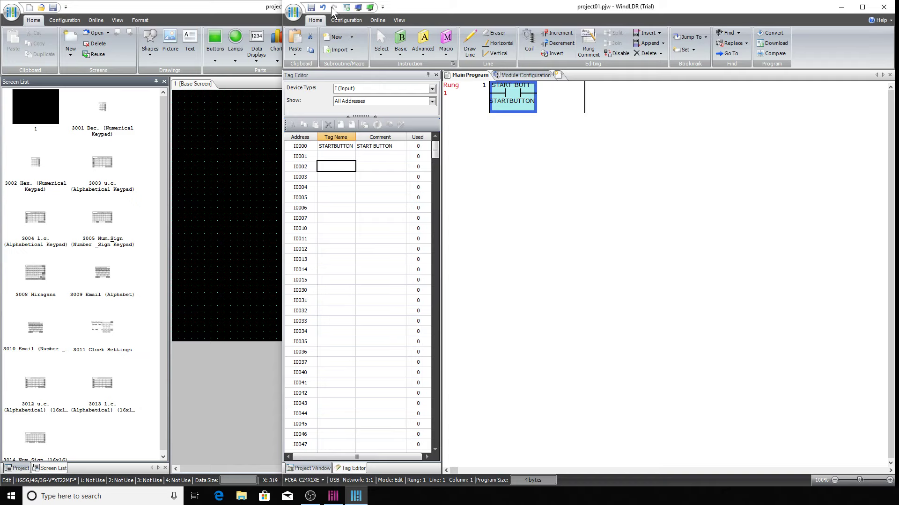
- Switch the ladder preferences back to showing device addresses and fix the number of columns at 9
left_click(293, 12)
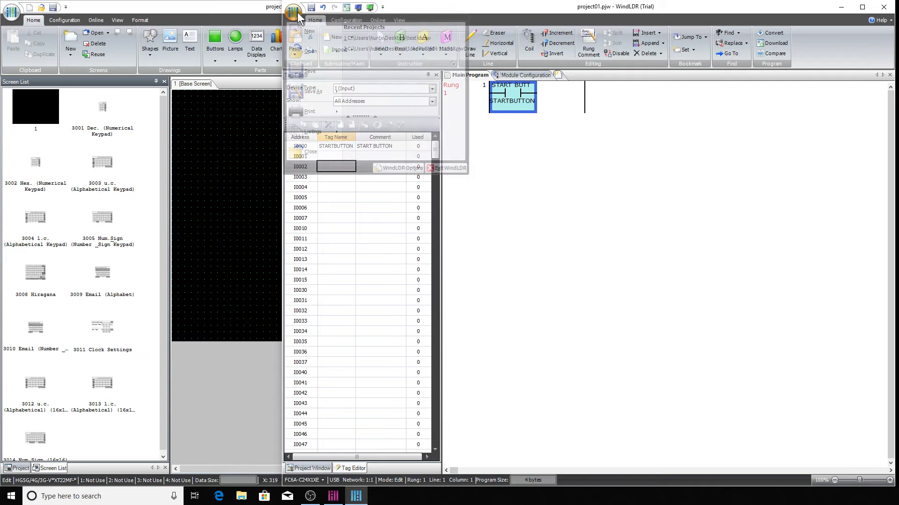
left_click(401, 168)
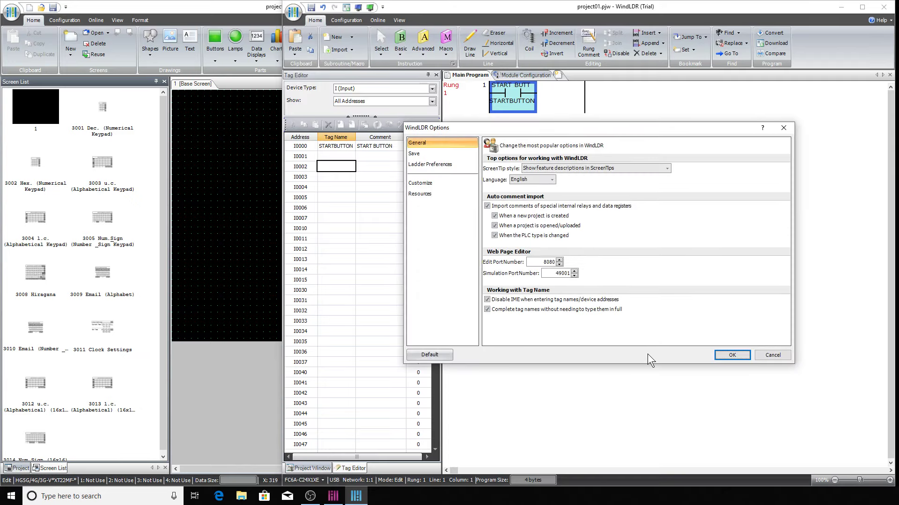
left_click(443, 165)
left_click(487, 290)
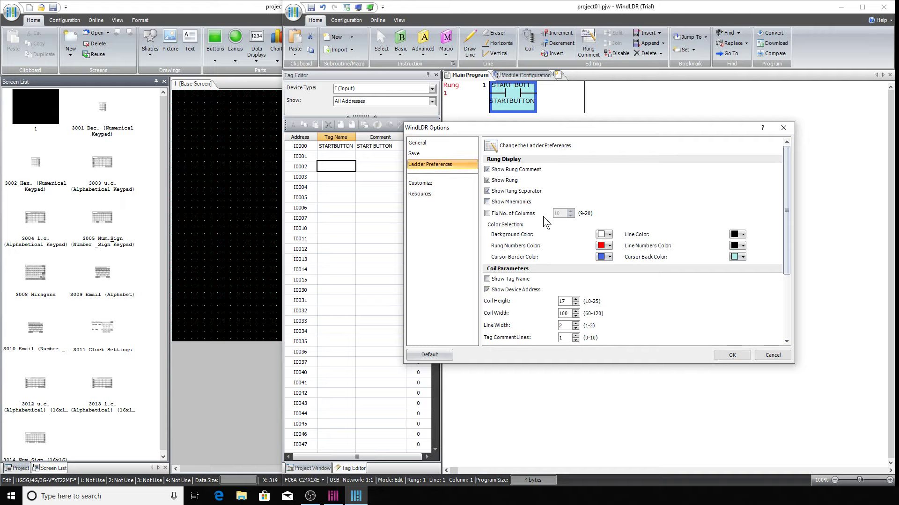
left_click(487, 214)
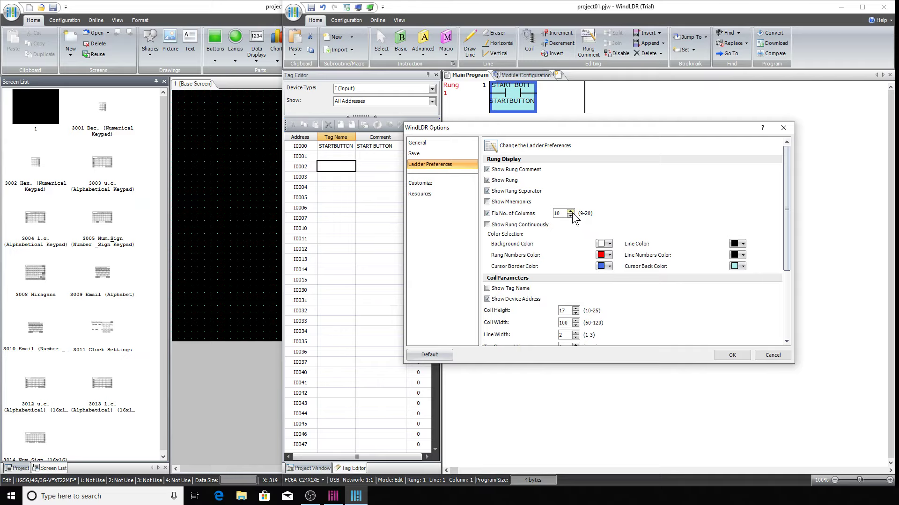
left_click(737, 355)
left_click(629, 282)
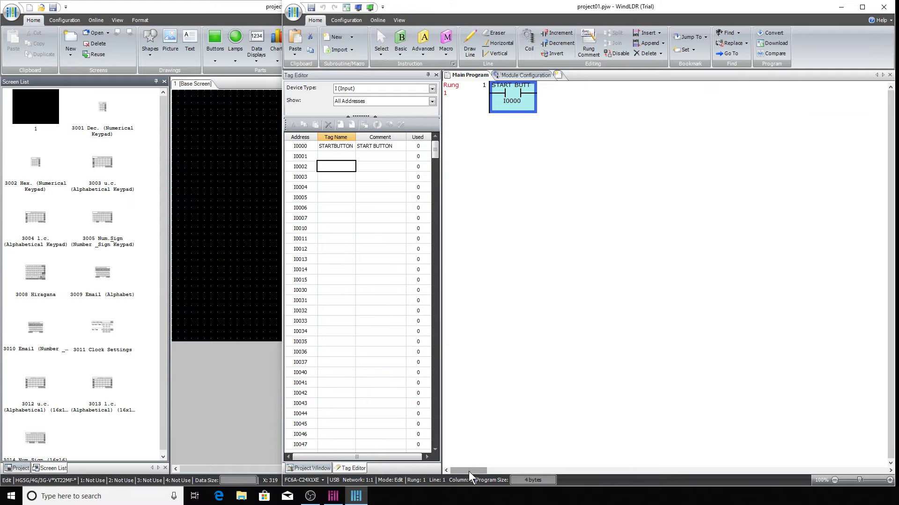
left_click_drag(468, 471, 452, 449)
- Turn off the fixed number of columns and set the ladder background color to light green in the ladder preferences
left_click(293, 12)
left_click(400, 165)
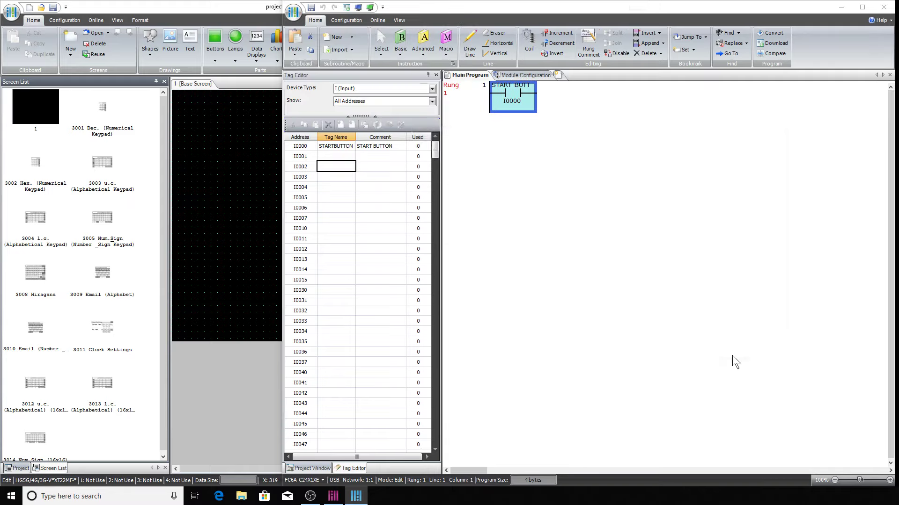
left_click(442, 165)
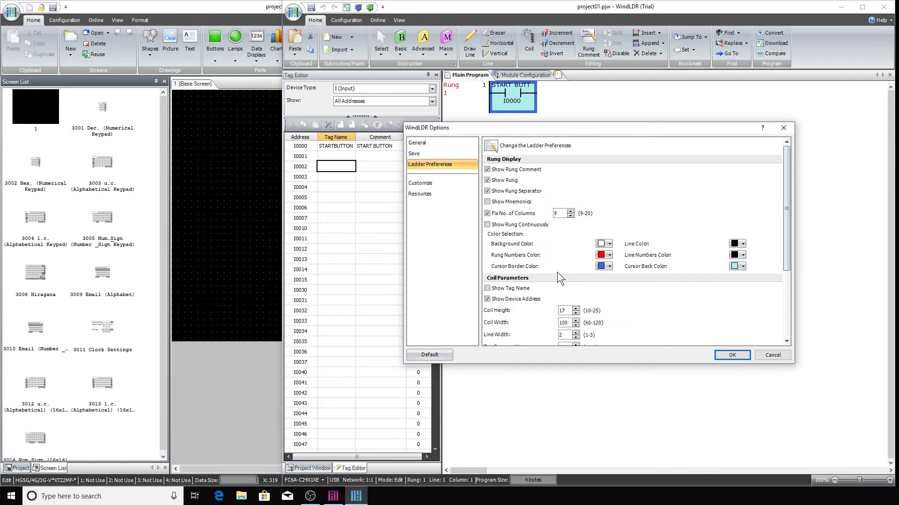
left_click(487, 213)
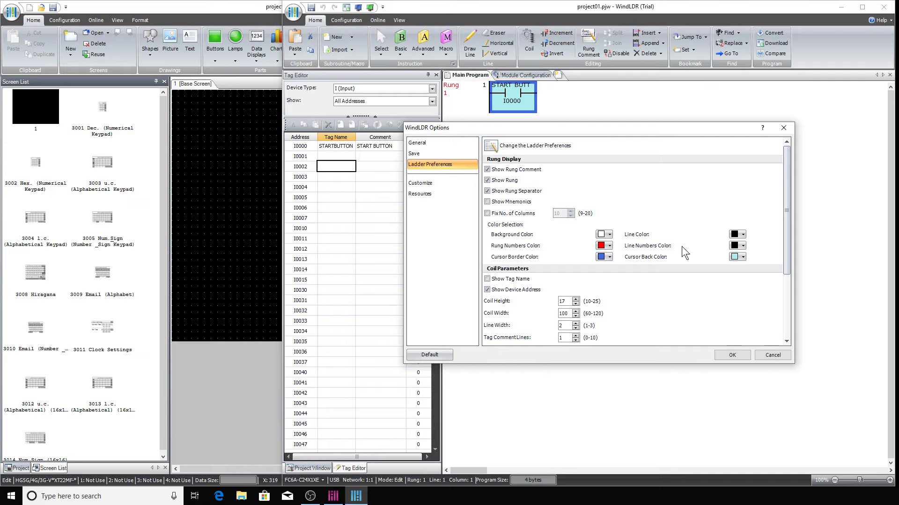
left_click(610, 235)
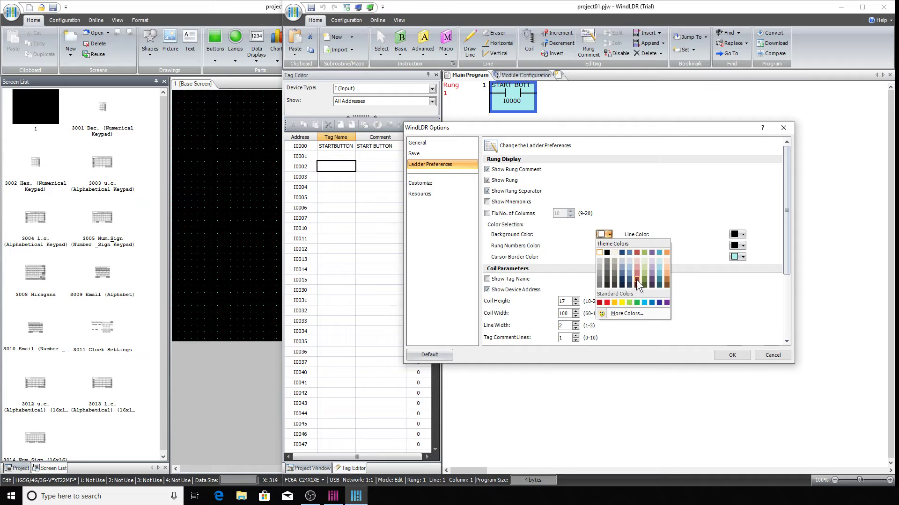
left_click(645, 260)
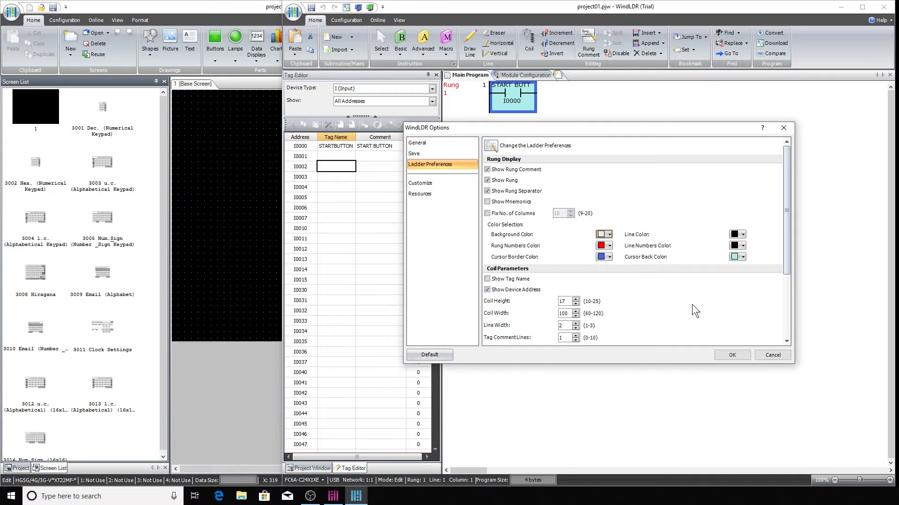
left_click(742, 355)
left_click(629, 279)
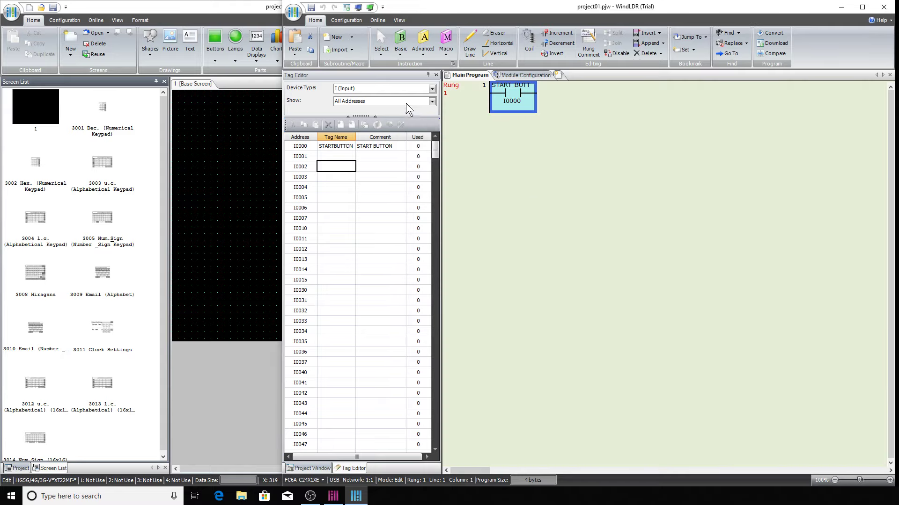
- Set the tag comment lines to 2 in the coil parameters of the ladder preferences and apply the change
left_click(298, 13)
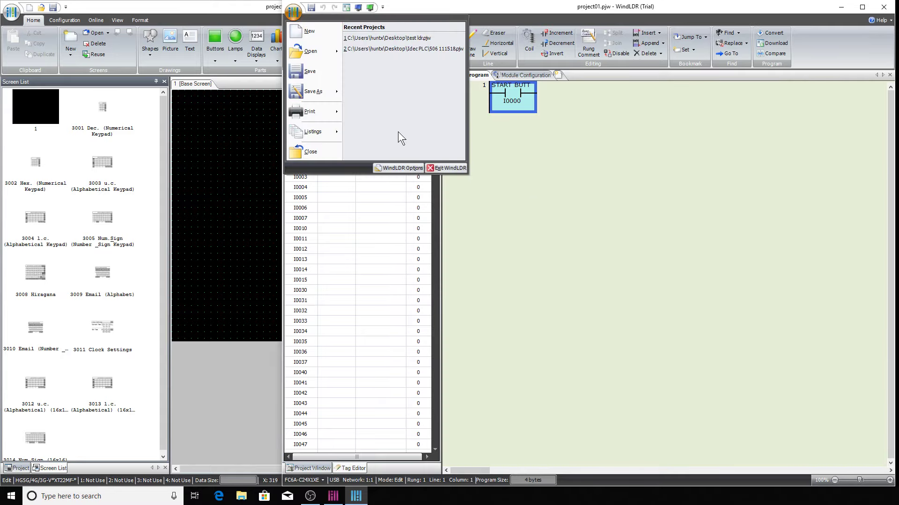
left_click(414, 167)
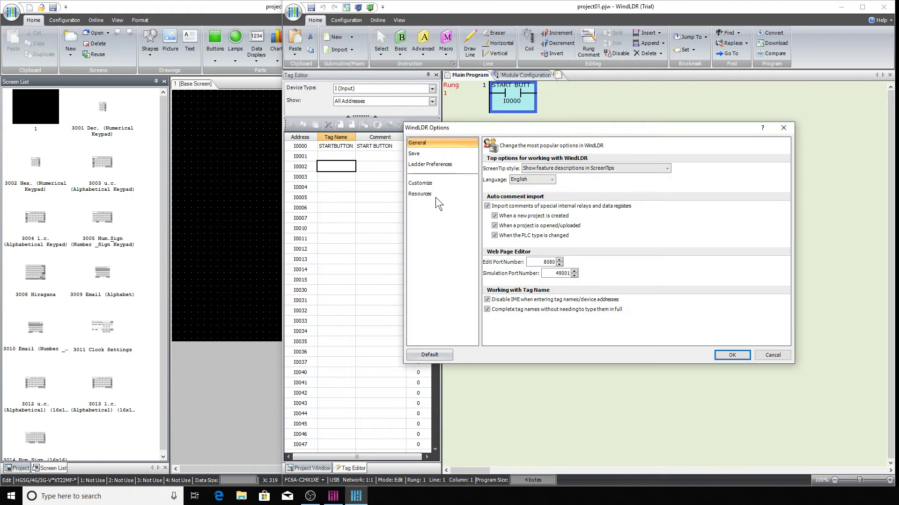
left_click(440, 166)
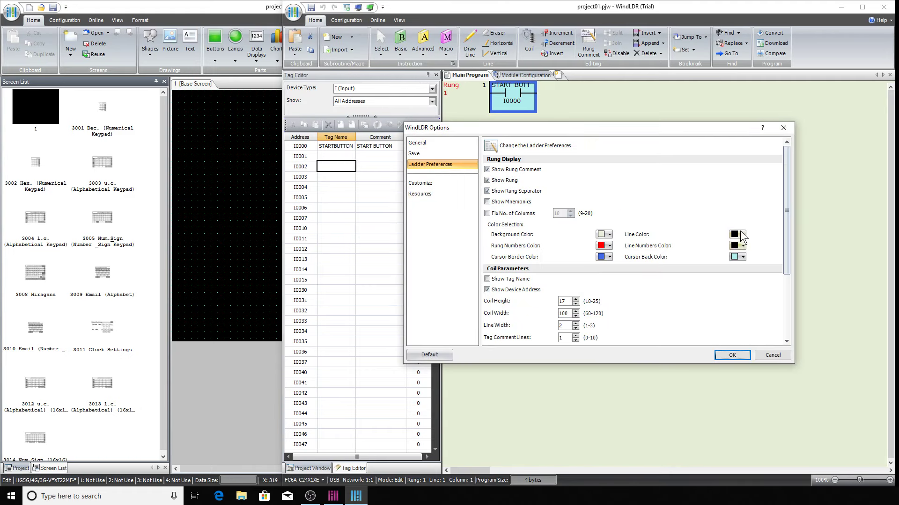
scroll(584, 307, "down", 2)
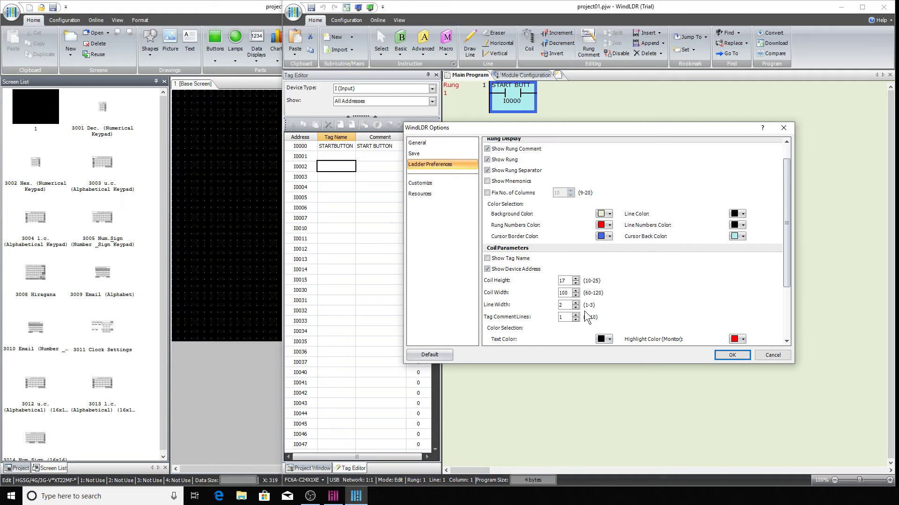
scroll(568, 294, "down", 1)
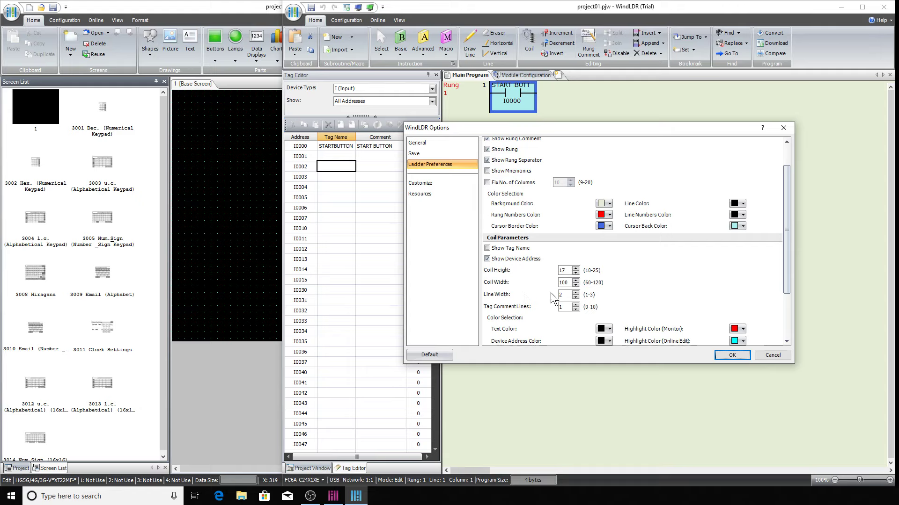
scroll(550, 292, "down", 1)
scroll(555, 287, "down", 1)
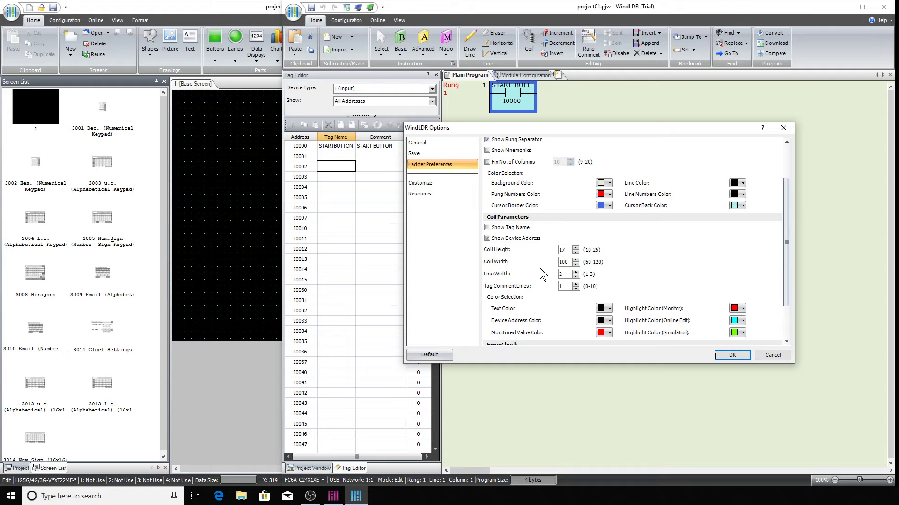
scroll(588, 297, "down", 5)
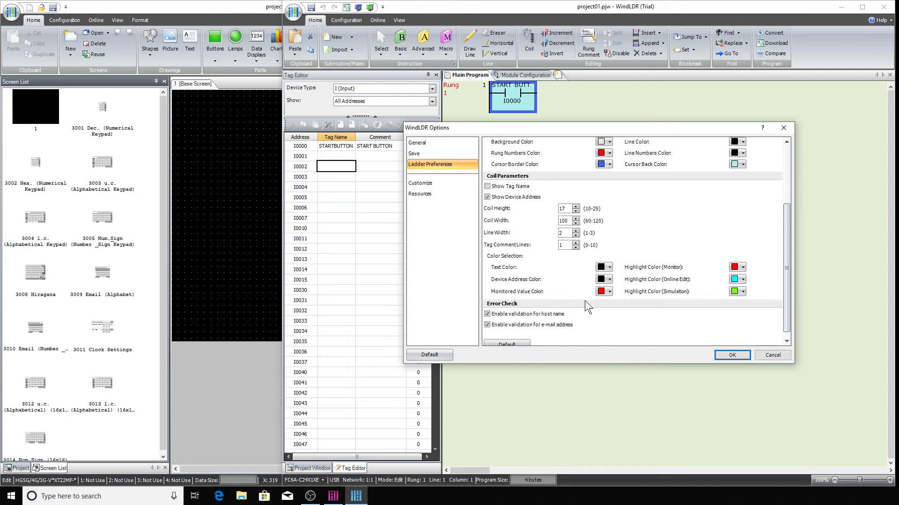
scroll(567, 323, "up", 10)
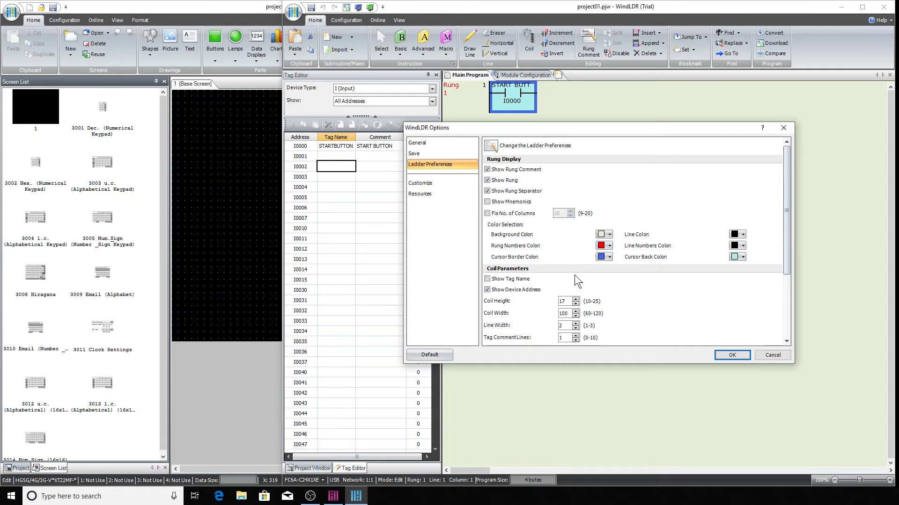
scroll(640, 273, "down", 2)
scroll(638, 272, "up", 1)
scroll(638, 272, "up", 1)
scroll(566, 235, "down", 2)
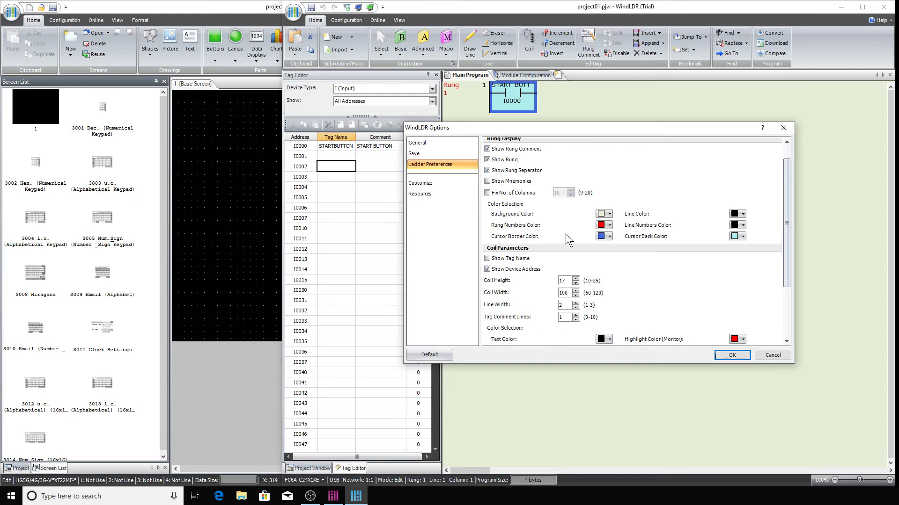
left_click(576, 315)
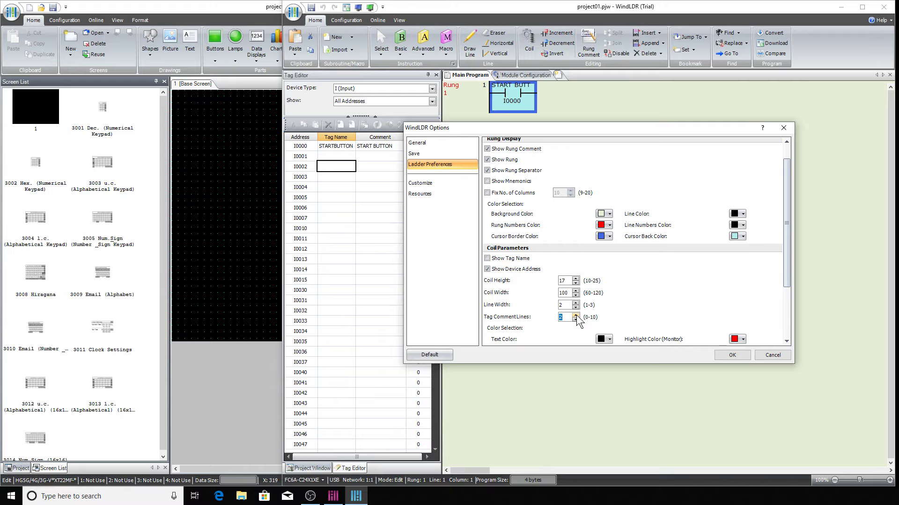
left_click(728, 357)
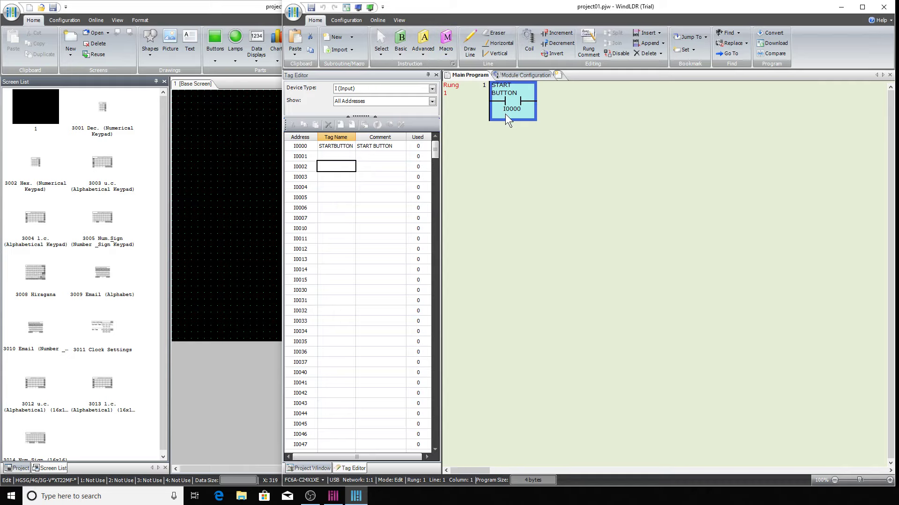
- Increase the coil line width to 3 in the ladder preferences and apply the change
left_click(293, 13)
left_click(399, 168)
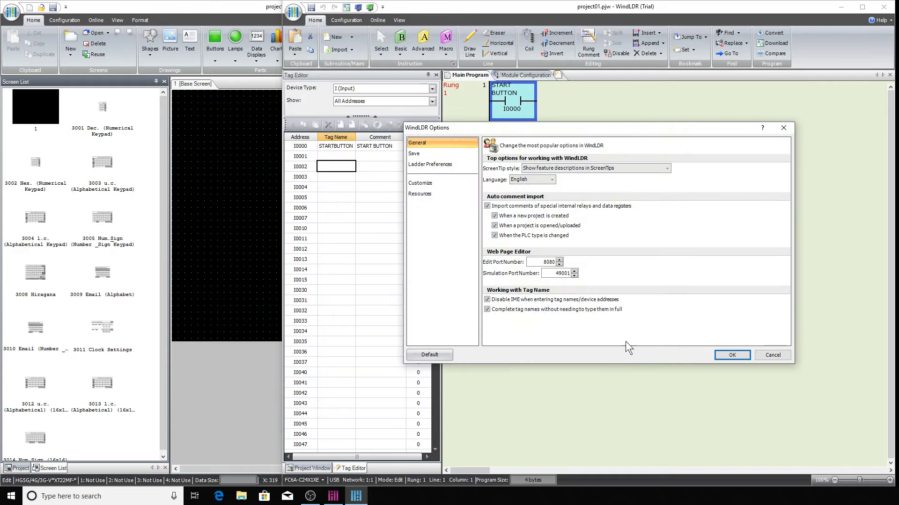
left_click(445, 164)
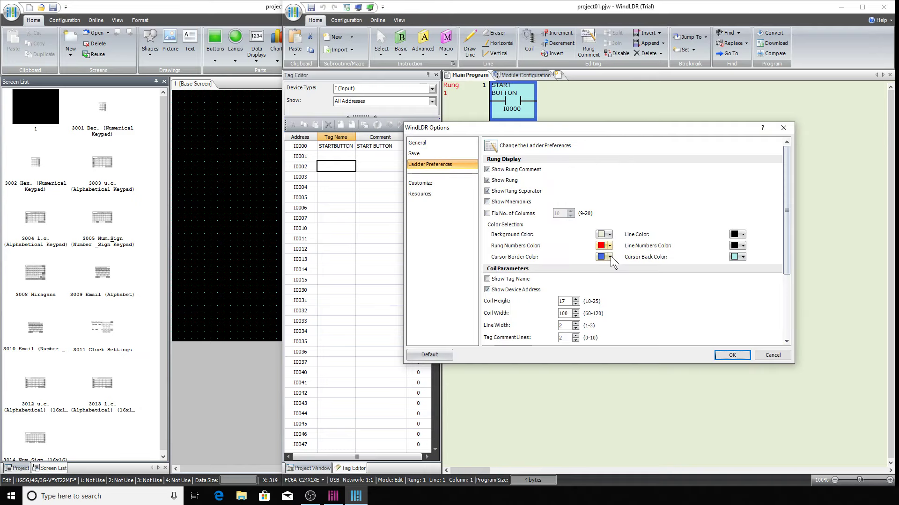
scroll(594, 260, "down", 1)
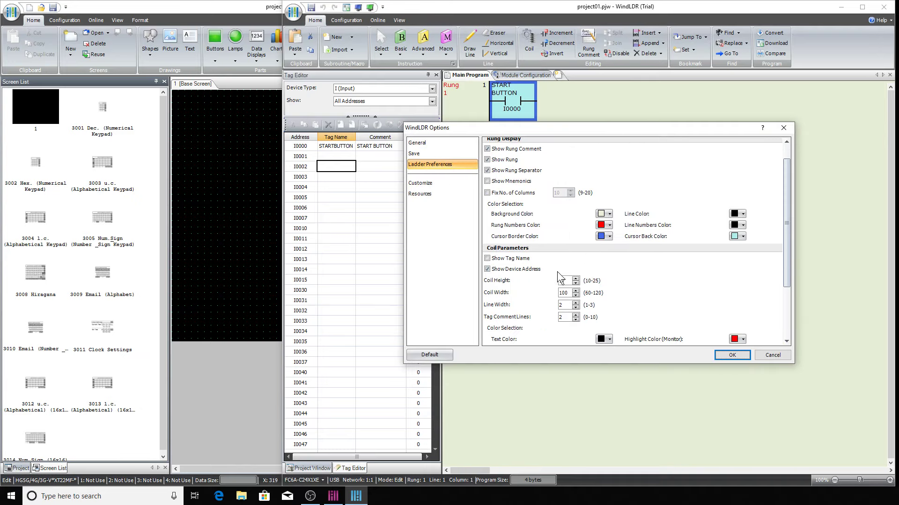
scroll(557, 271, "down", 1)
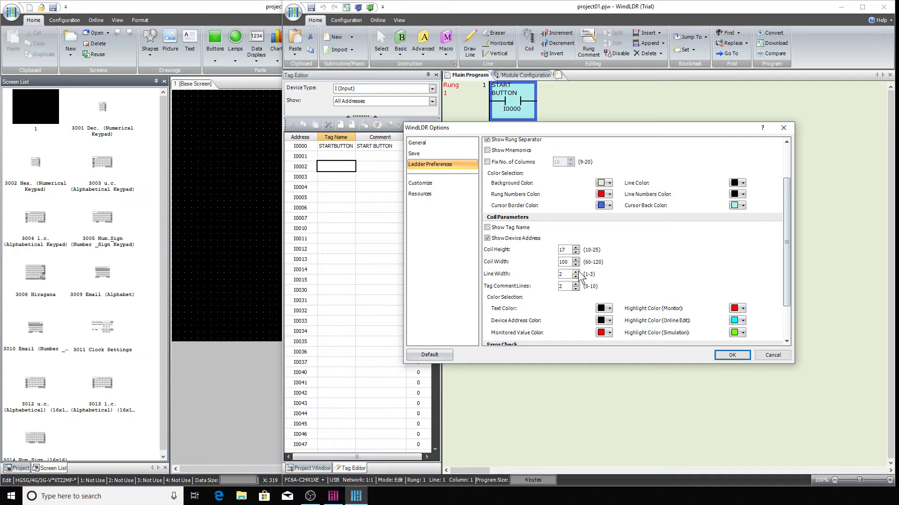
left_click(575, 271)
left_click(731, 355)
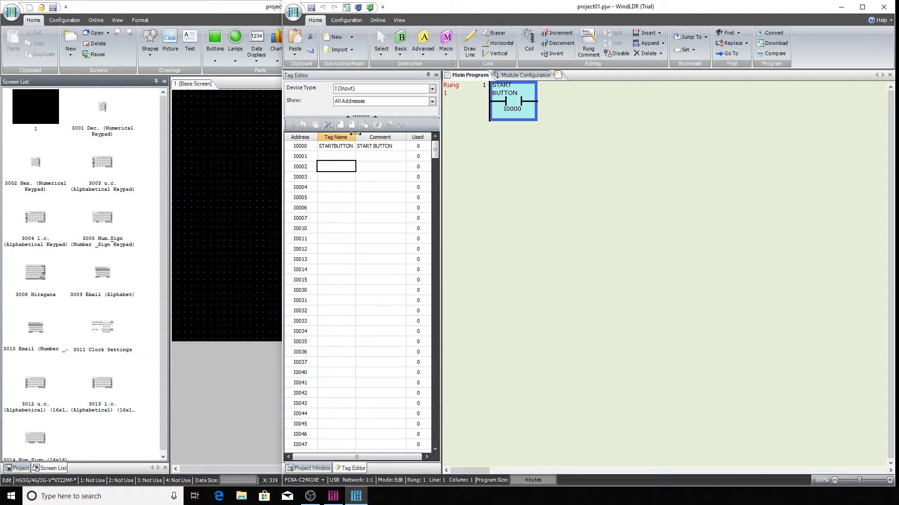
- Collapse the Tag Name column in the Tag Editor and narrow the editor to give the ladder more room
left_click_drag(356, 136, 320, 136)
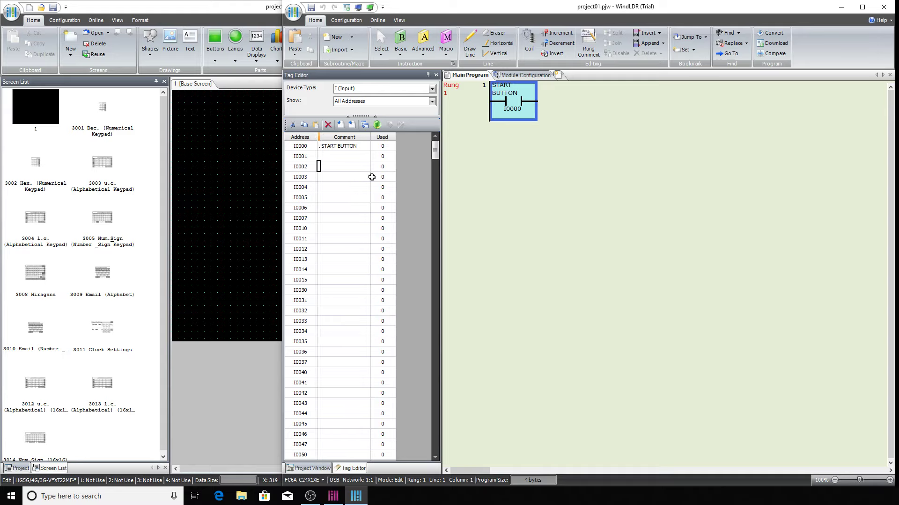
left_click_drag(442, 224, 400, 220)
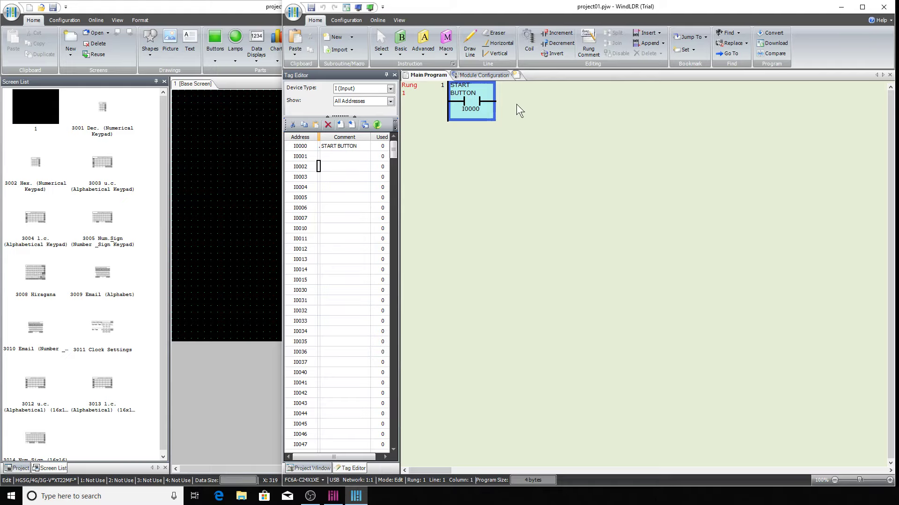
- Replace the start button contact on rung 1 with a new A (Normally Open) contact addressed as I1
left_click(478, 98)
key("Delete")
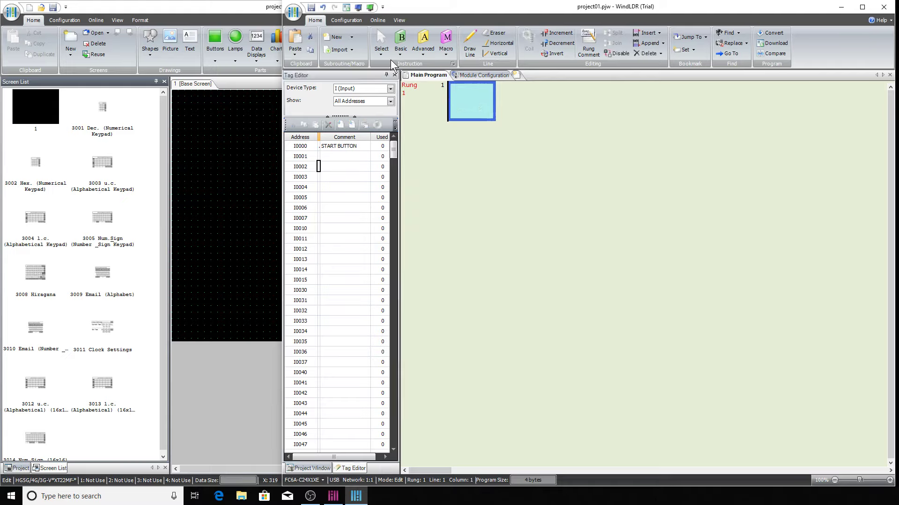
left_click(401, 44)
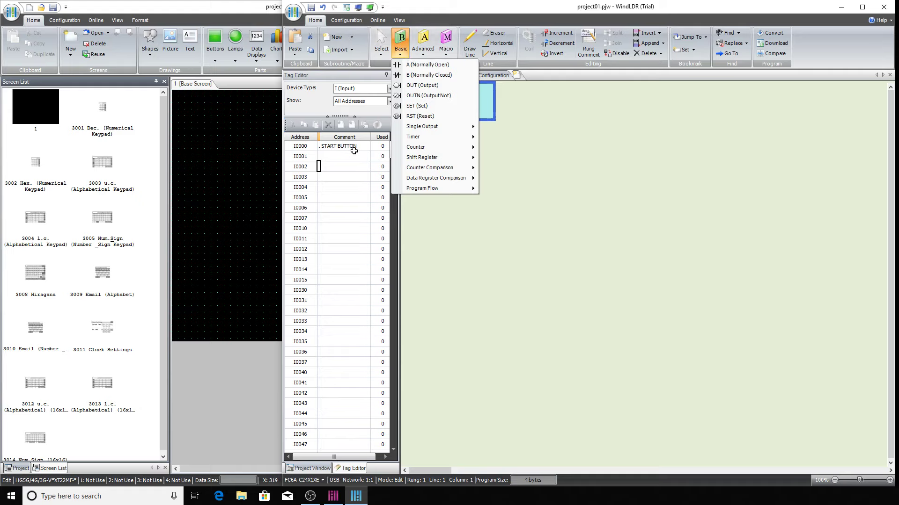
left_click(422, 66)
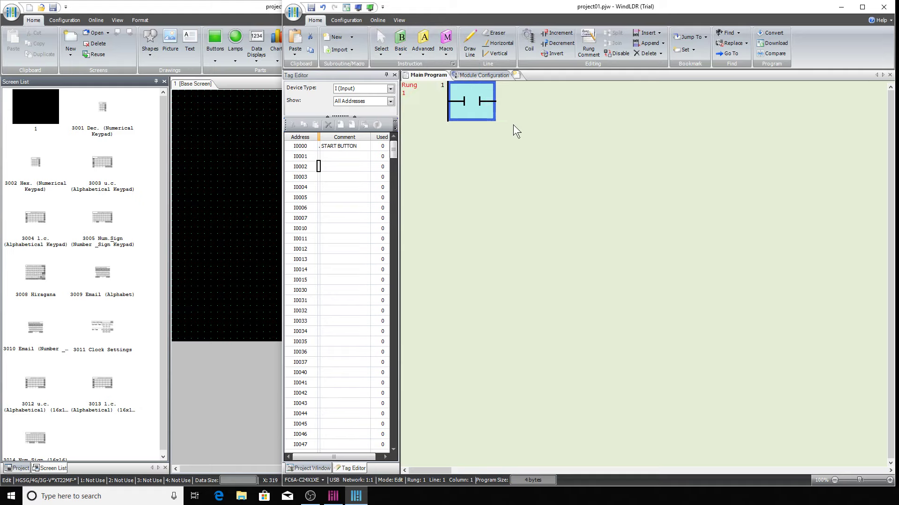
double_click(474, 103)
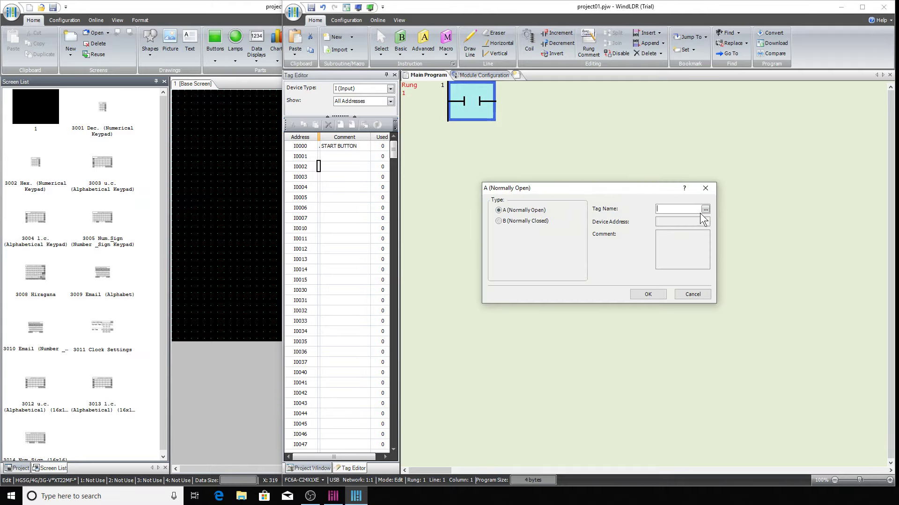
type("I1")
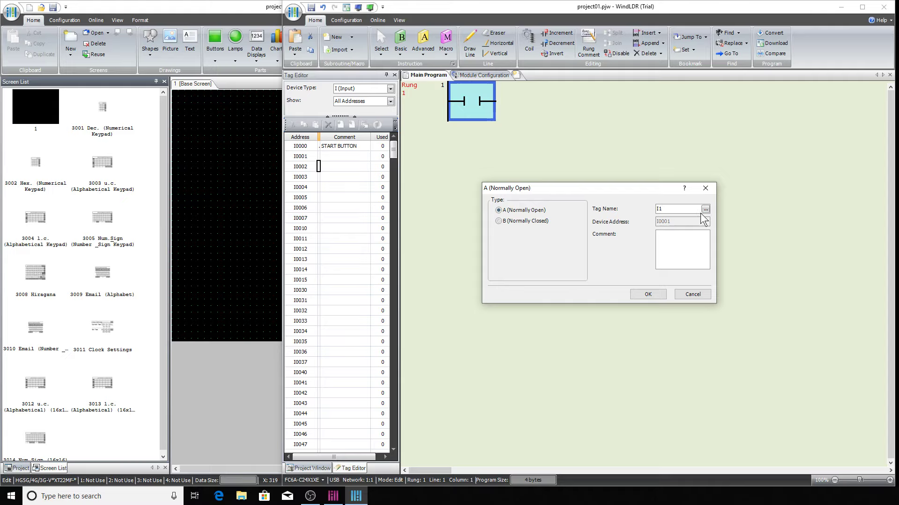
- Enter the comment "STOP BUTTON" for the new contact and accept its settings
left_click(676, 236)
type("STR")
key("BackSpace")
key("BackSpace")
type("A")
key("BackSpace")
key("BackSpace")
key("BackSpace")
type("OP BUTON")
key("BackSpace")
key("BackSpace")
type("TPN")
key("BackSpace")
key("BackSpace")
type("ON")
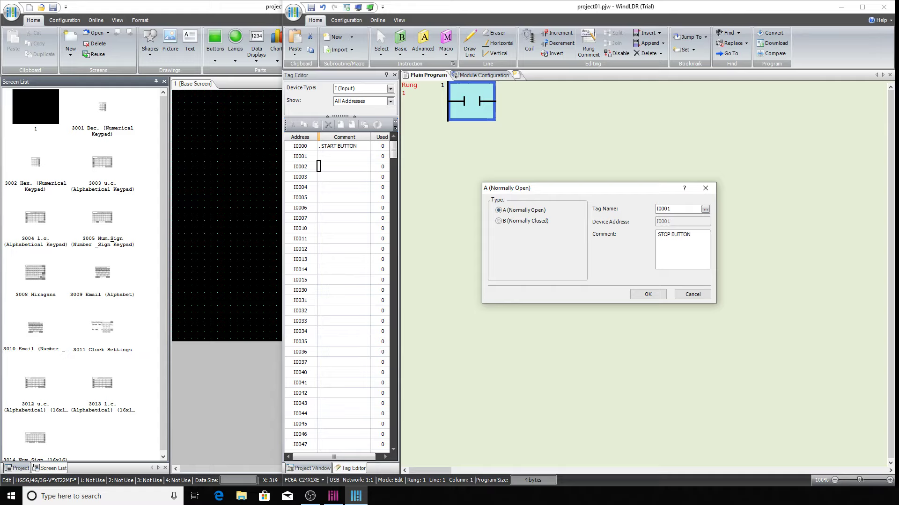
left_click(647, 295)
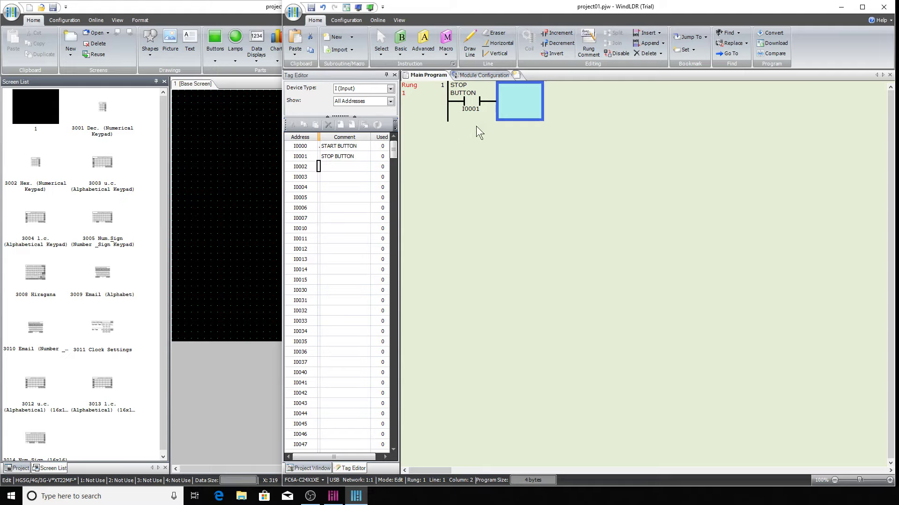
- Delete the contact from rung 1 and clear the comments of addresses I0000 and I0001 in the Tag Editor
left_click(467, 98)
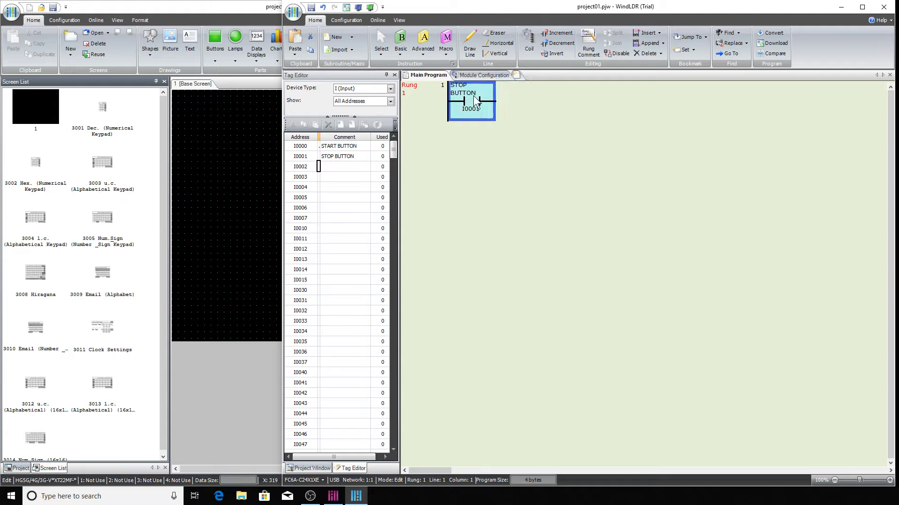
key("Delete")
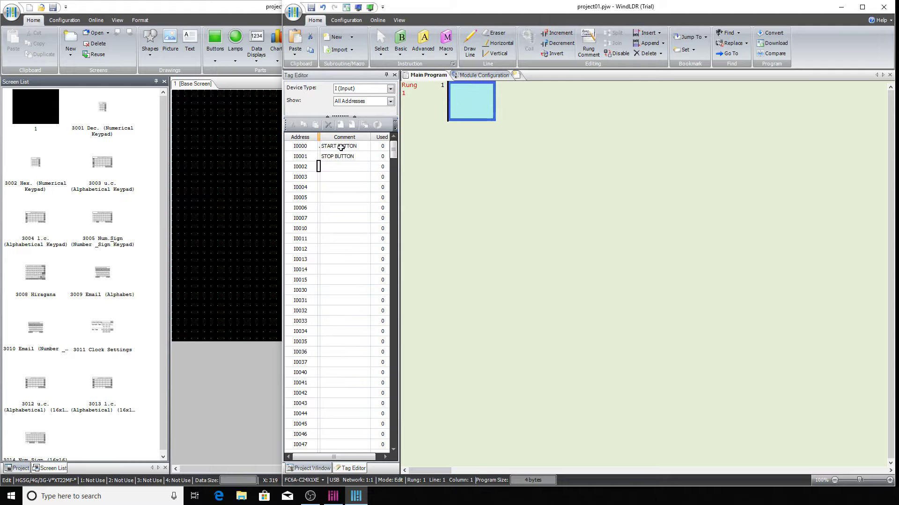
left_click(341, 146)
left_click(338, 157)
key("Delete")
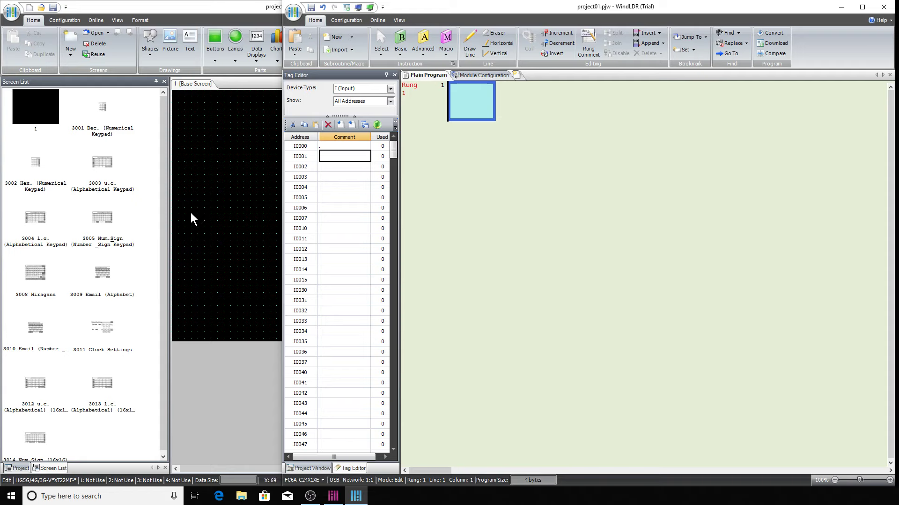
- Switch to the WindO/I-NV4 project, place a Bit Button on base screen 1 and enlarge it toward its upper-left corner
left_click(210, 200)
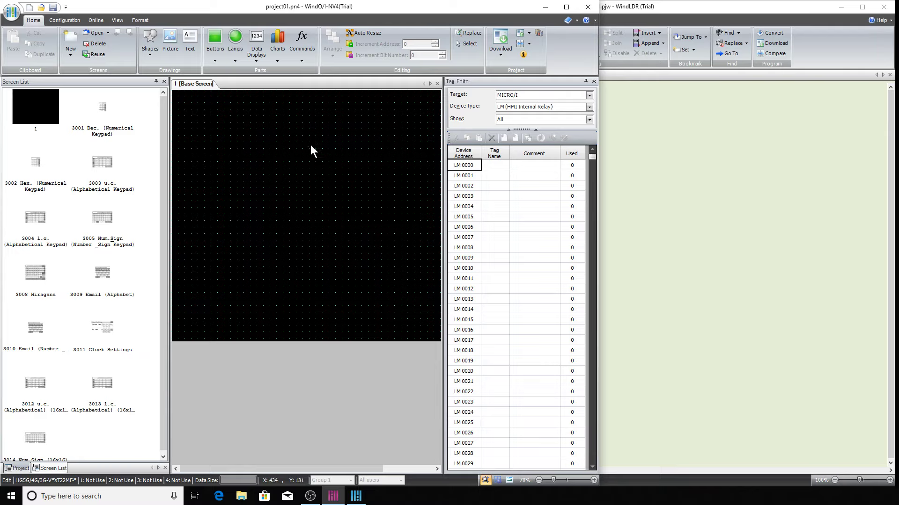
left_click(215, 47)
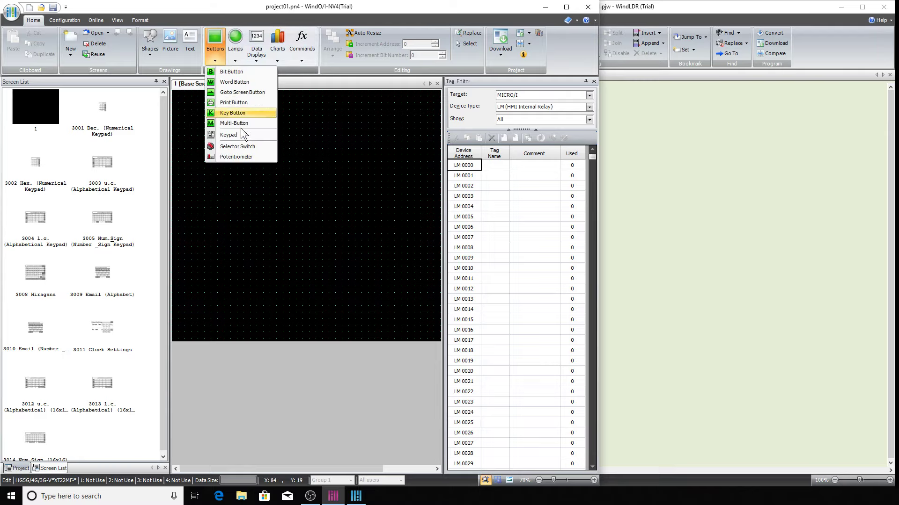
left_click(236, 71)
left_click(217, 43)
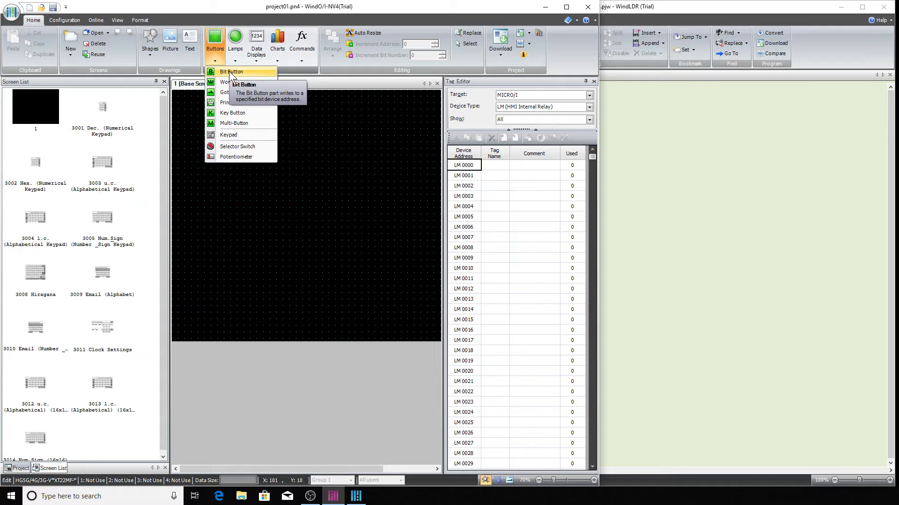
left_click(230, 72)
left_click(229, 181)
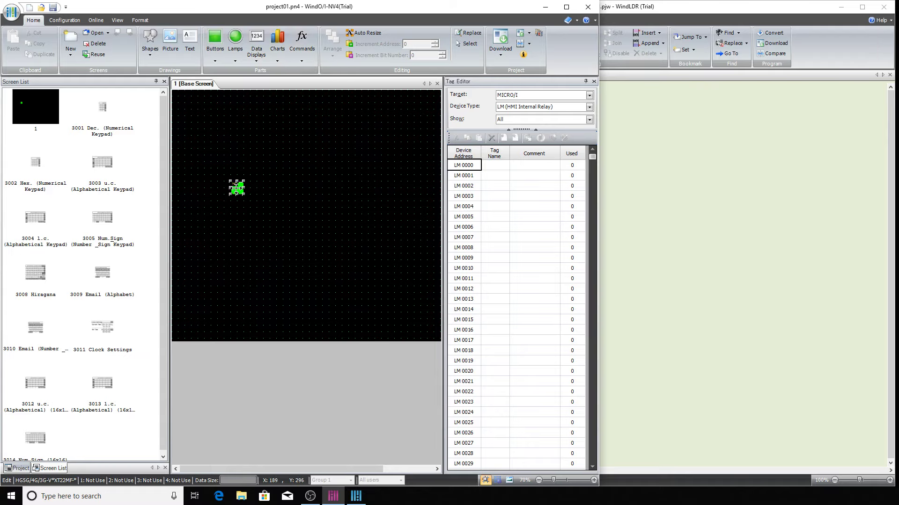
left_click_drag(230, 181, 200, 151)
double_click(231, 173)
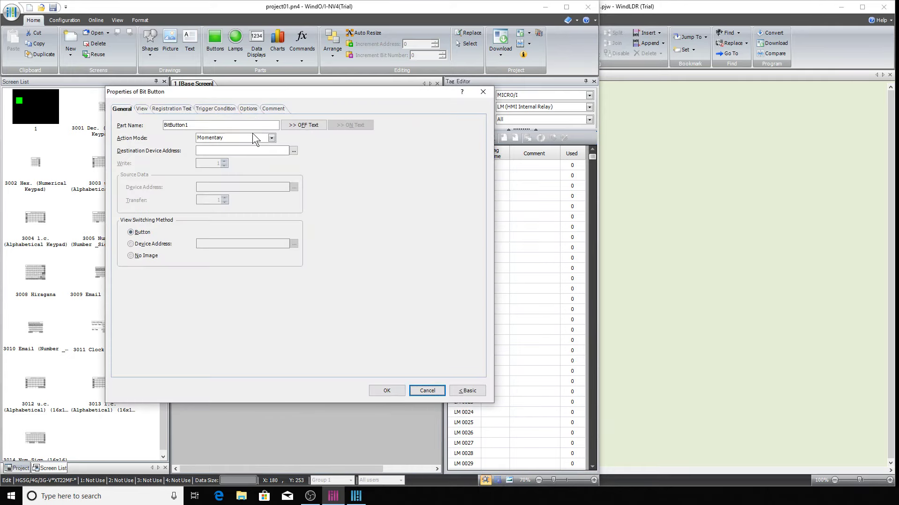
left_click_drag(292, 94, 409, 54)
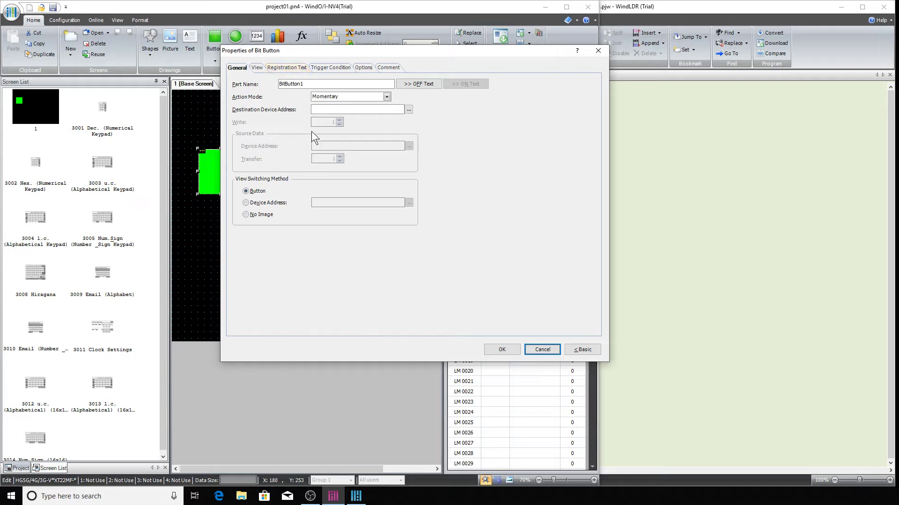
left_click(388, 93)
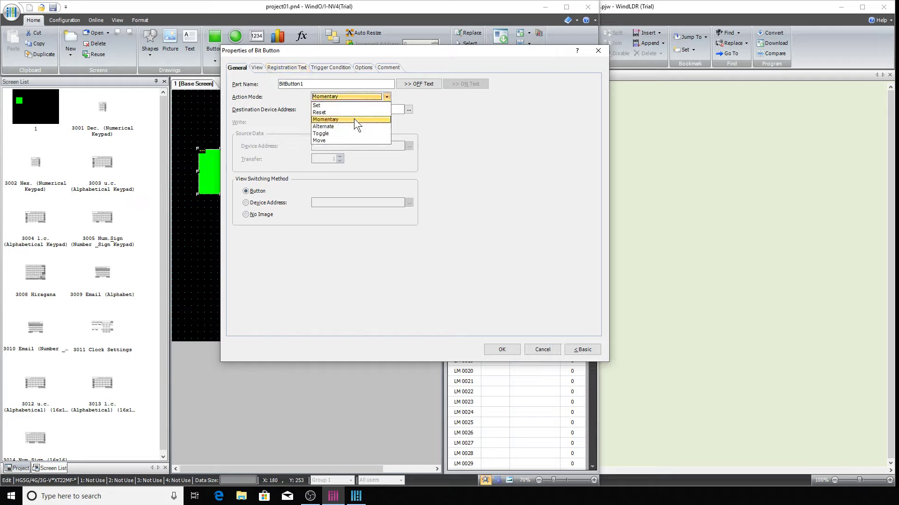
left_click(354, 119)
left_click(408, 110)
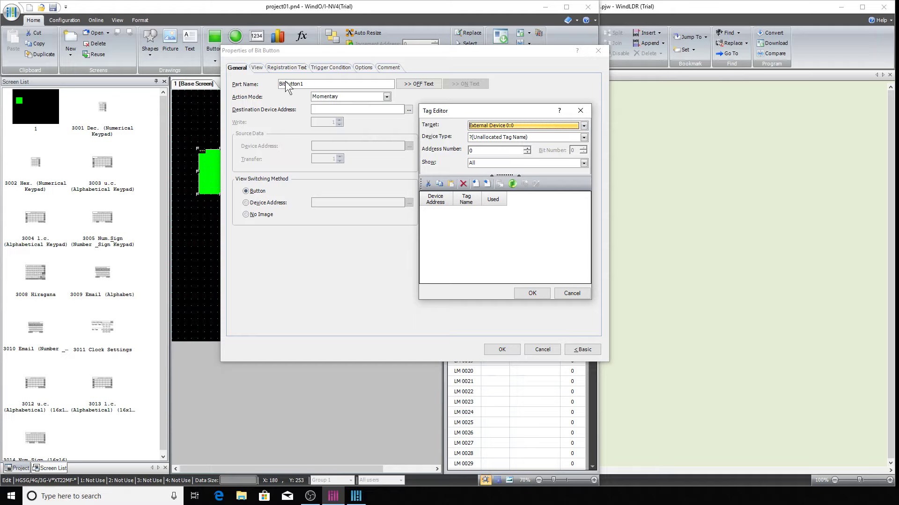
left_click(532, 294)
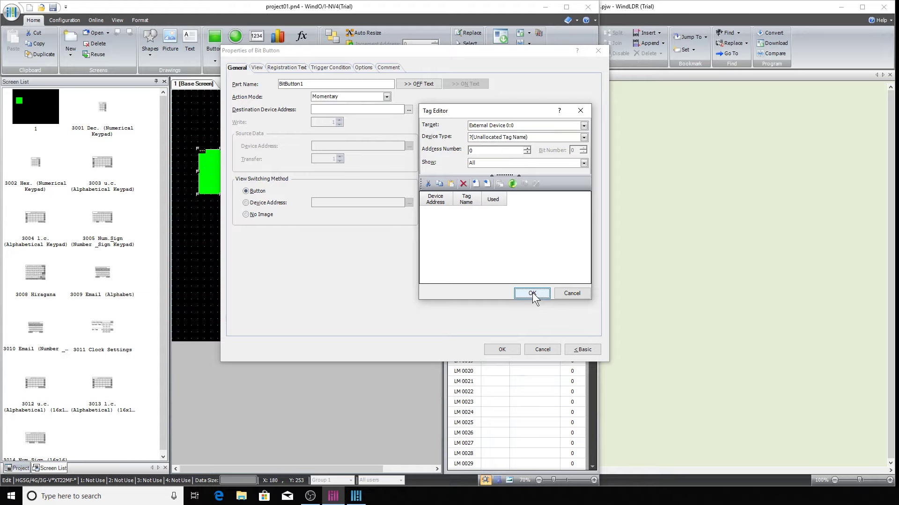
left_click(569, 295)
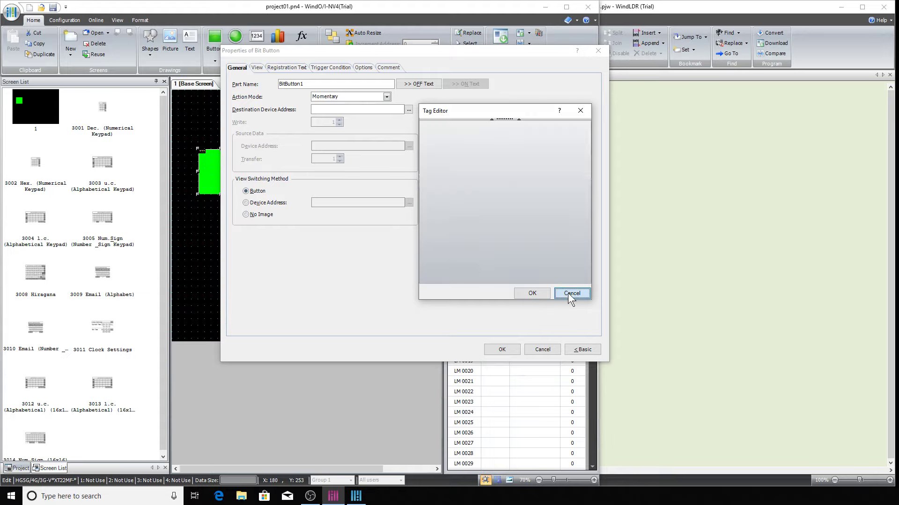
left_click(598, 51)
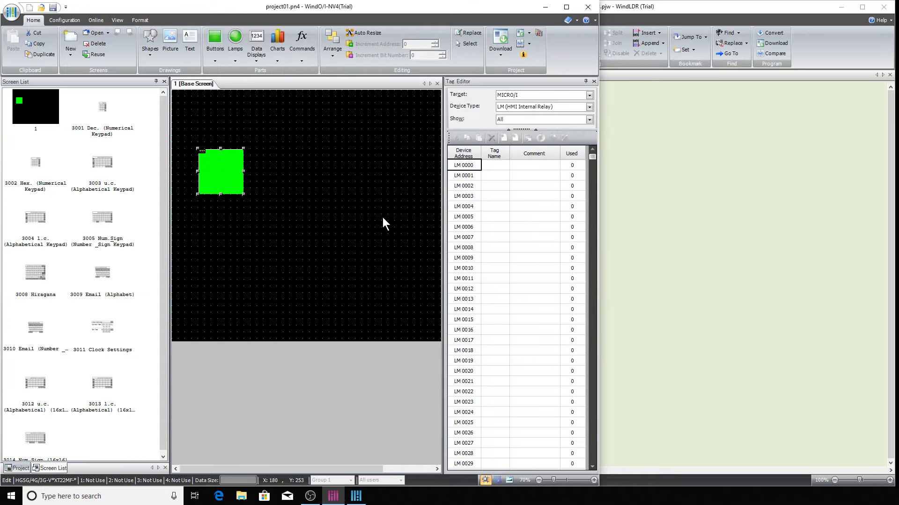
- In the project's communication interface settings, assign External Device Communication 1 to Ethernet Protocol1
left_click(59, 19)
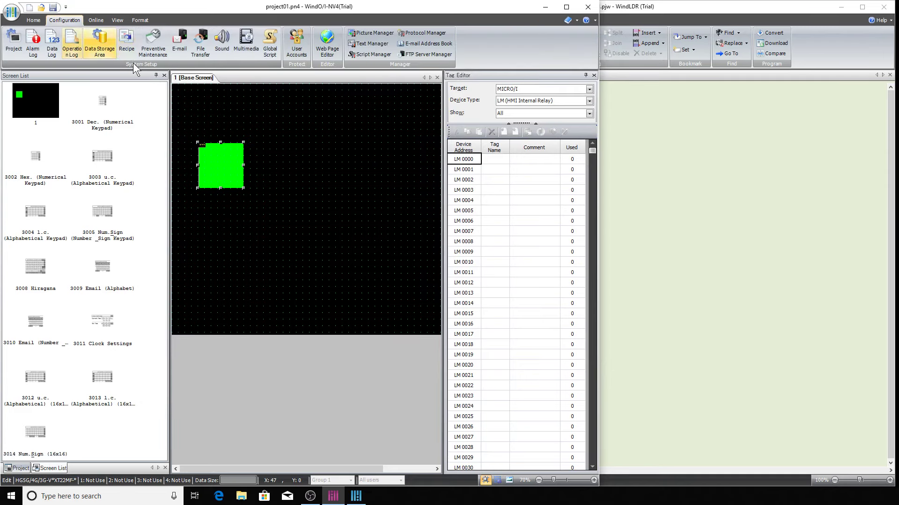
left_click(14, 42)
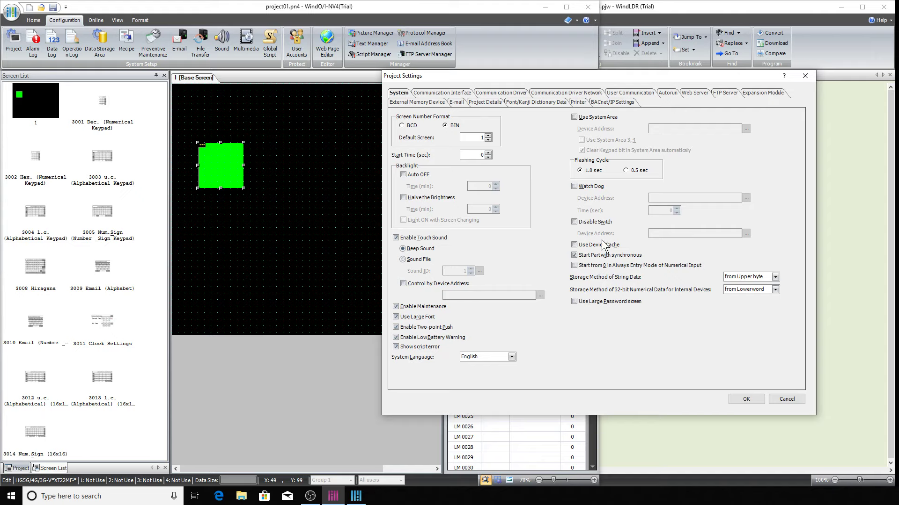
left_click(442, 91)
left_click(438, 164)
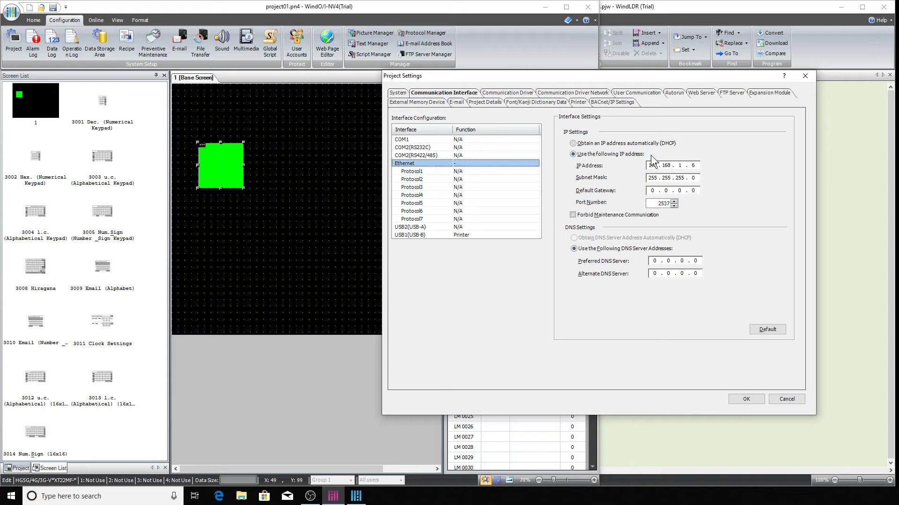
left_click(461, 172)
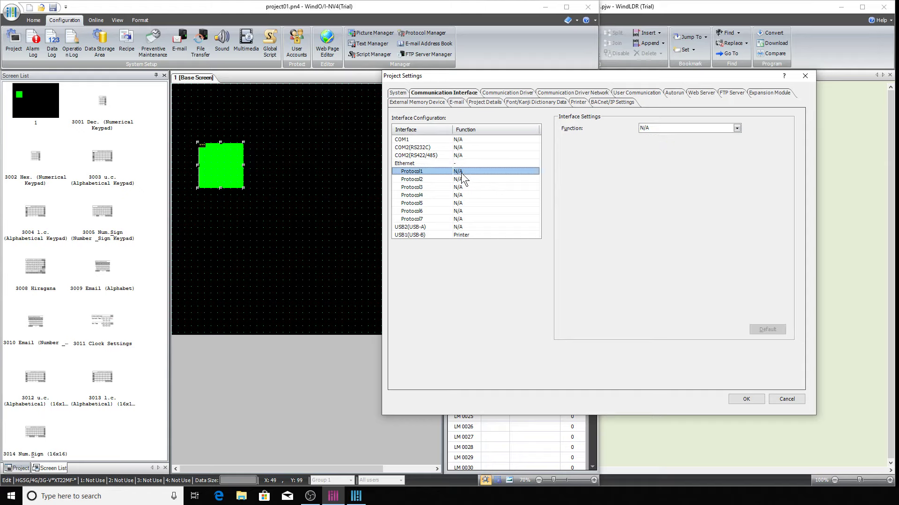
left_click(737, 129)
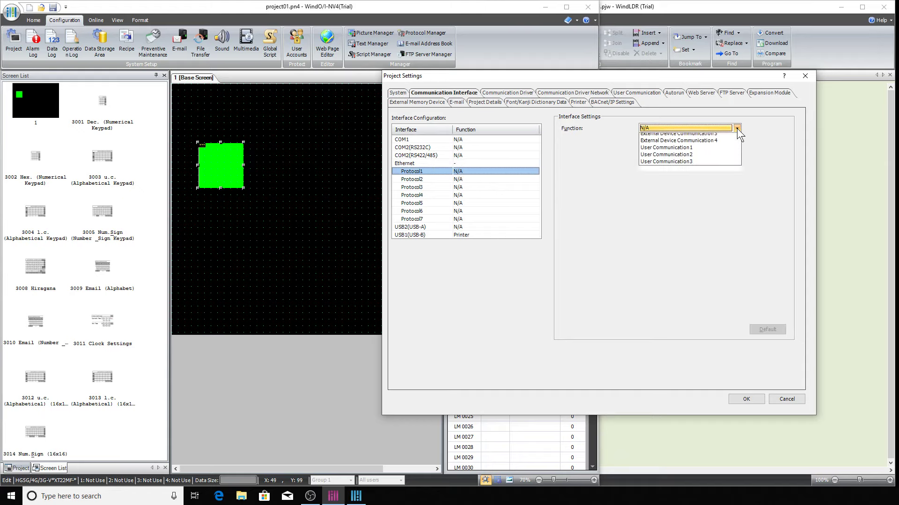
left_click(700, 142)
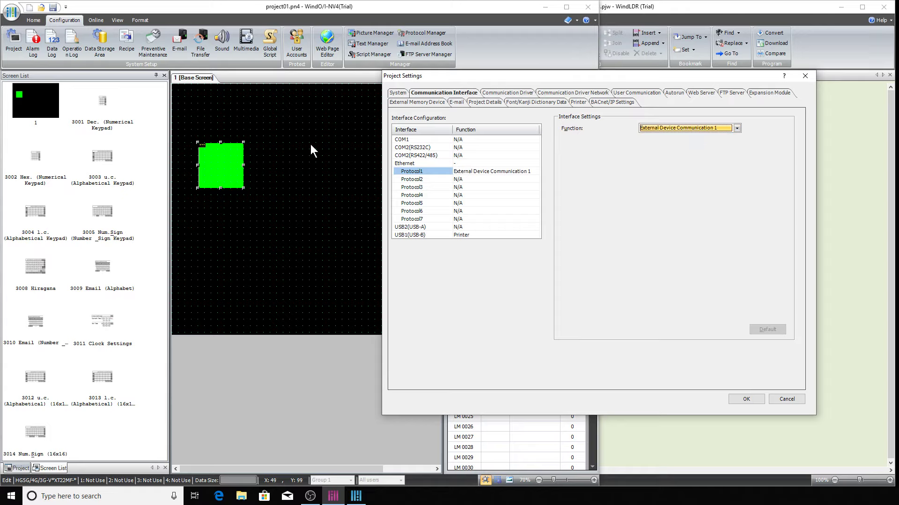
- Try External Device Communication 2 as the function of Ethernet Protocol2, and return that protocol to N/A
left_click(483, 182)
left_click(736, 128)
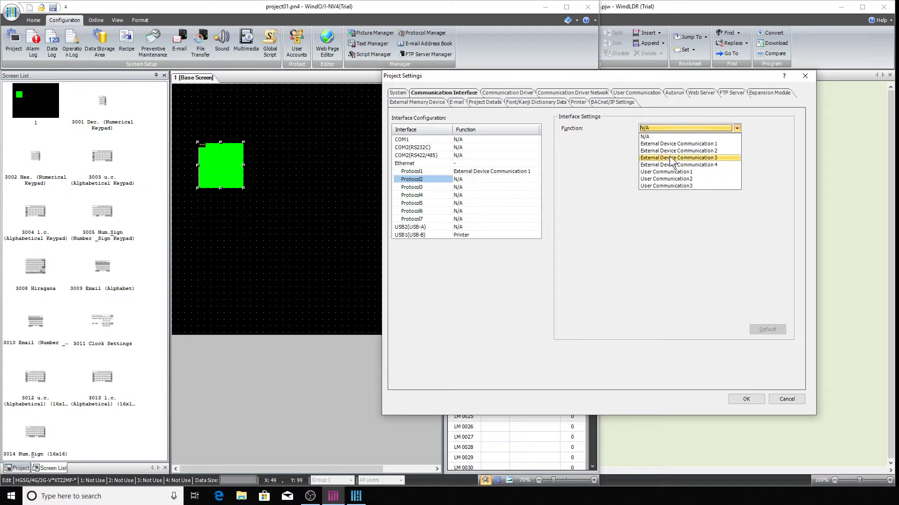
left_click(686, 150)
left_click(478, 181)
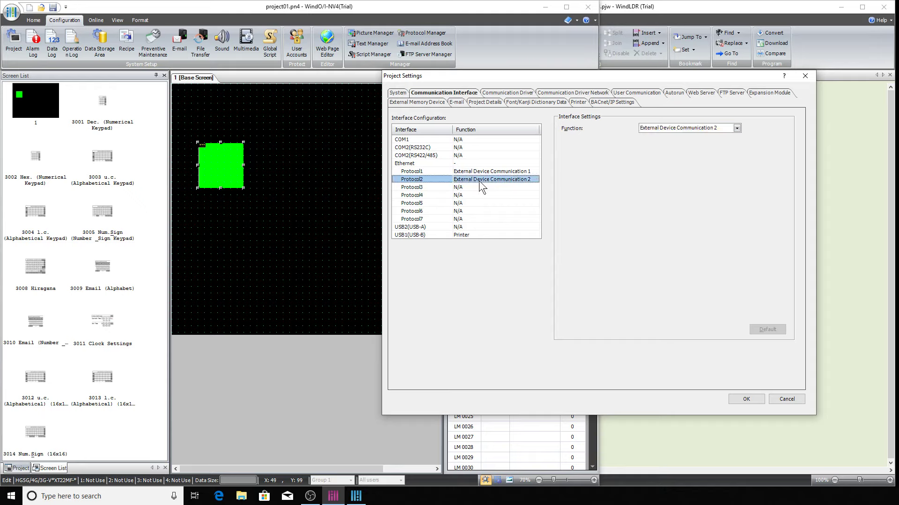
left_click(736, 129)
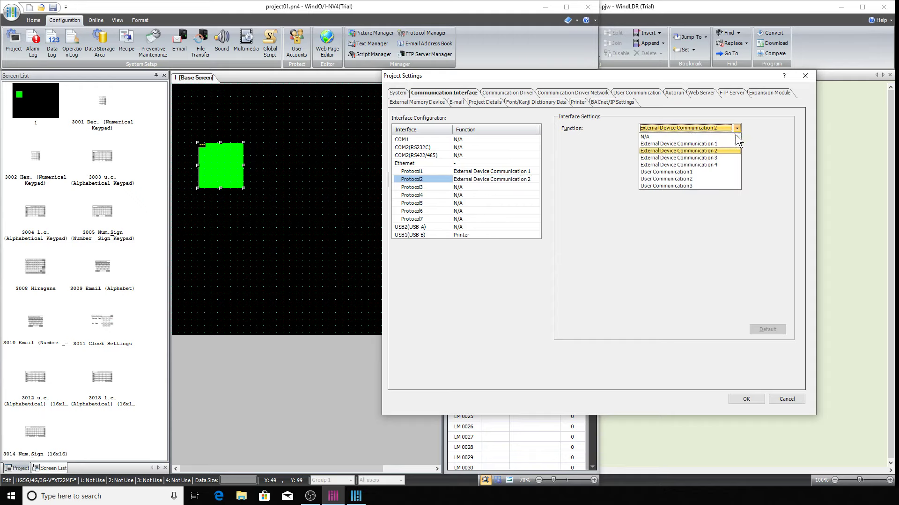
left_click(670, 137)
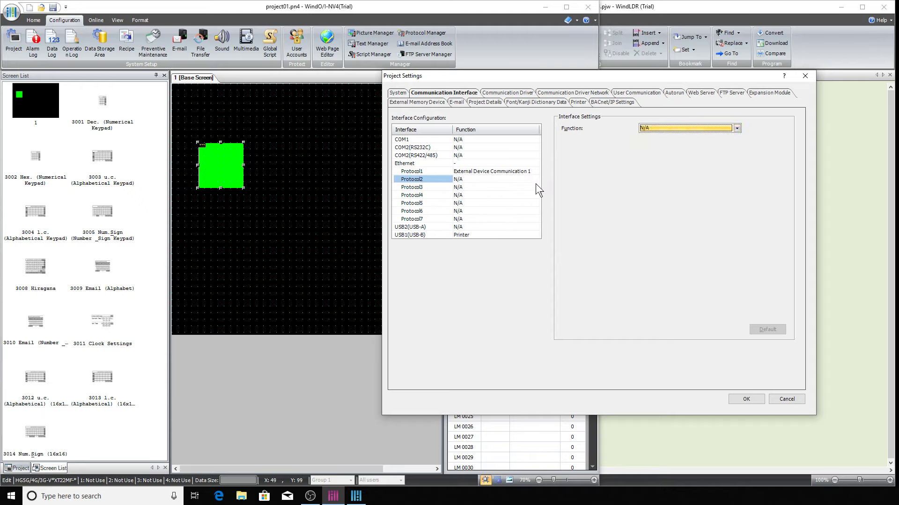
left_click(526, 170)
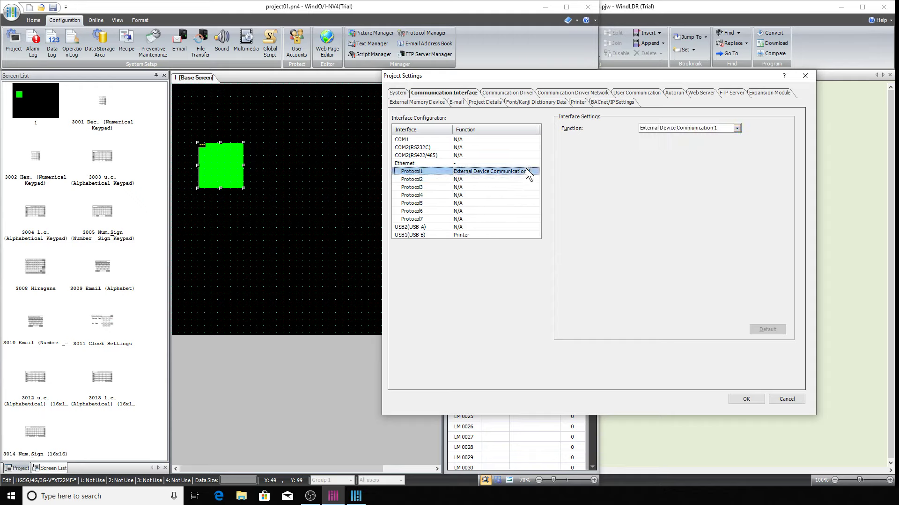
- Set External Device Communication 1's manufacturer to IDEC and its communication driver to MICROSmart(FC6A)(Ethernet)
left_click(506, 89)
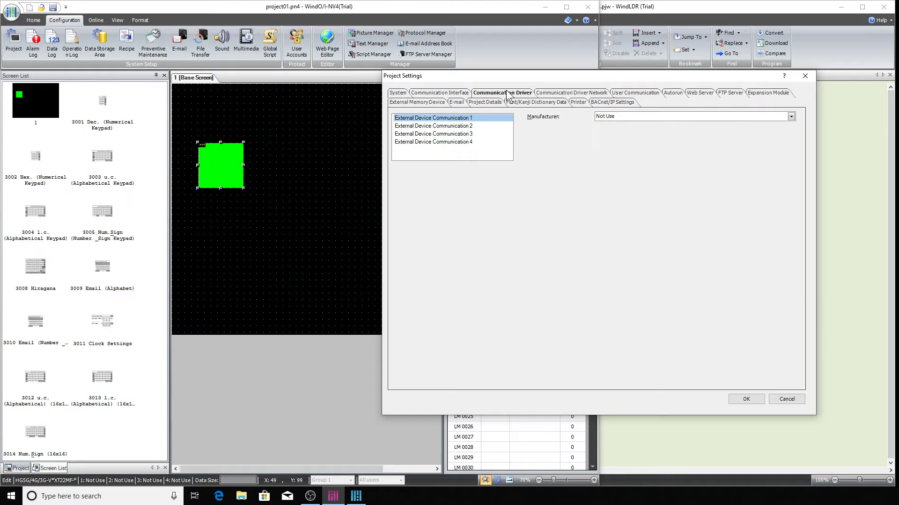
left_click(791, 116)
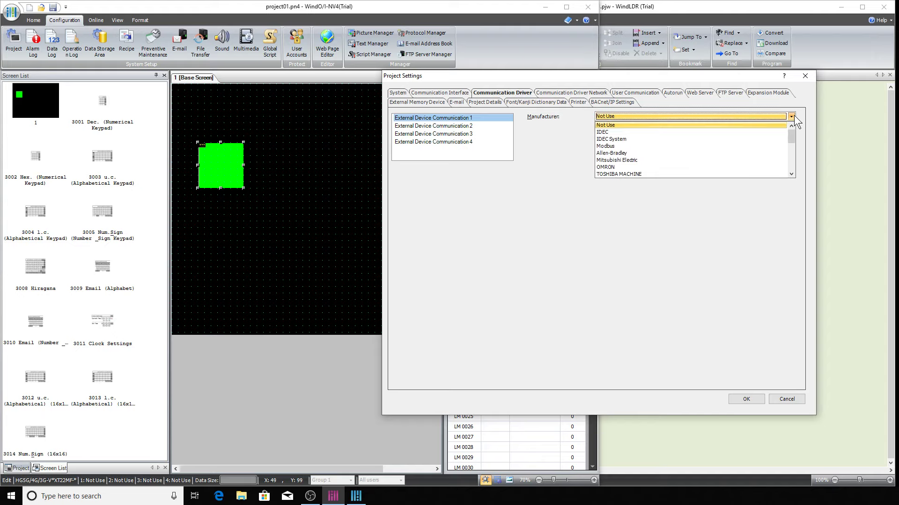
left_click(616, 132)
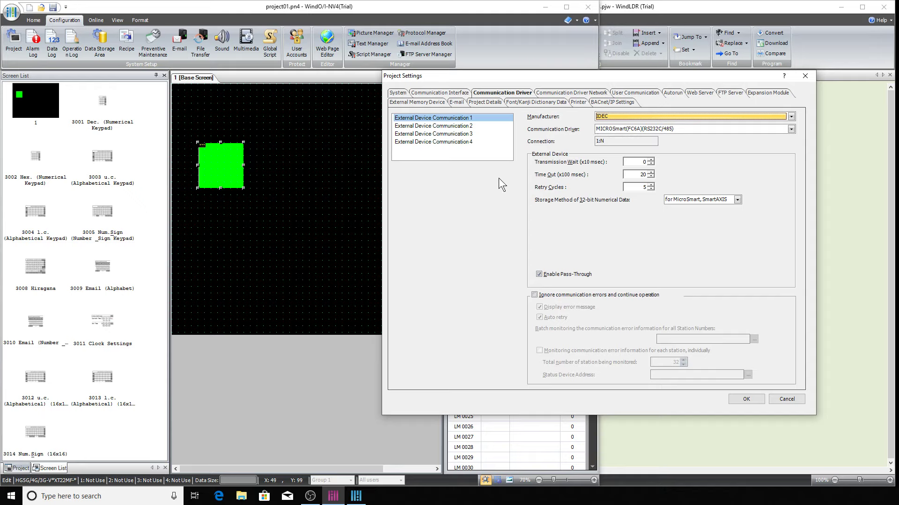
left_click(791, 116)
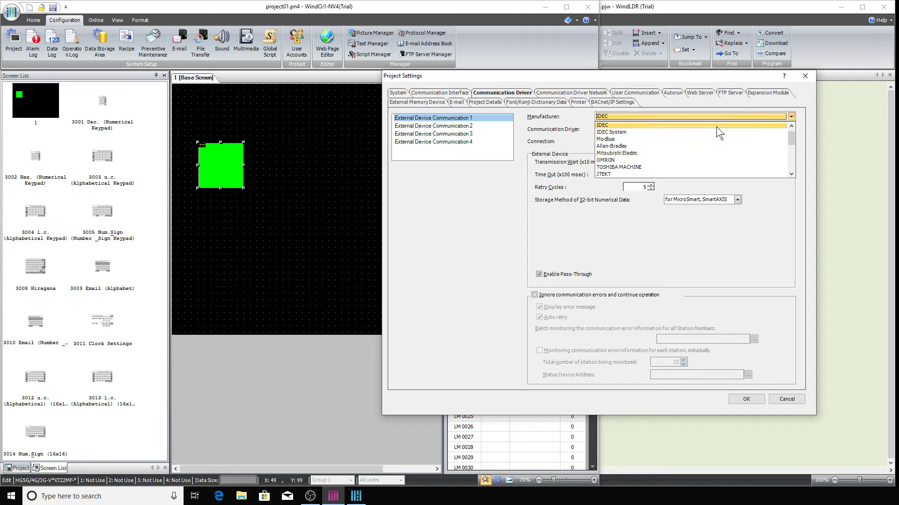
left_click(667, 125)
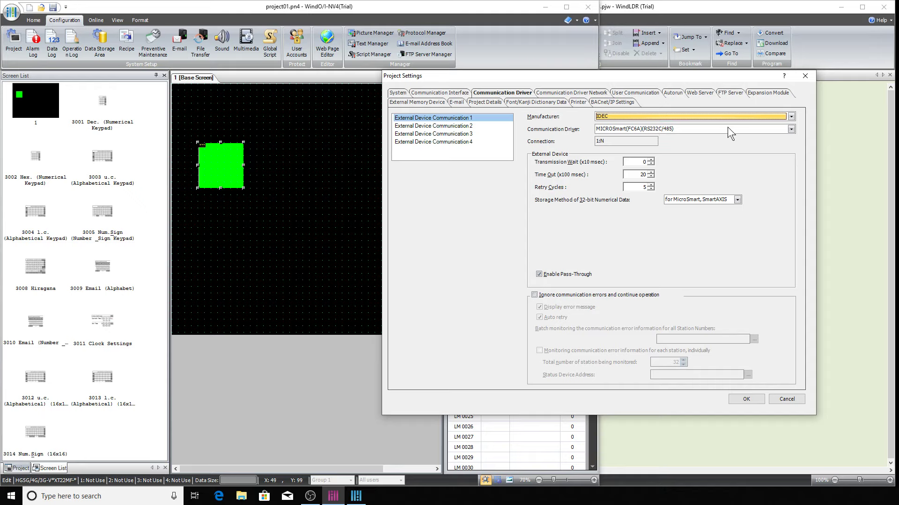
left_click(791, 128)
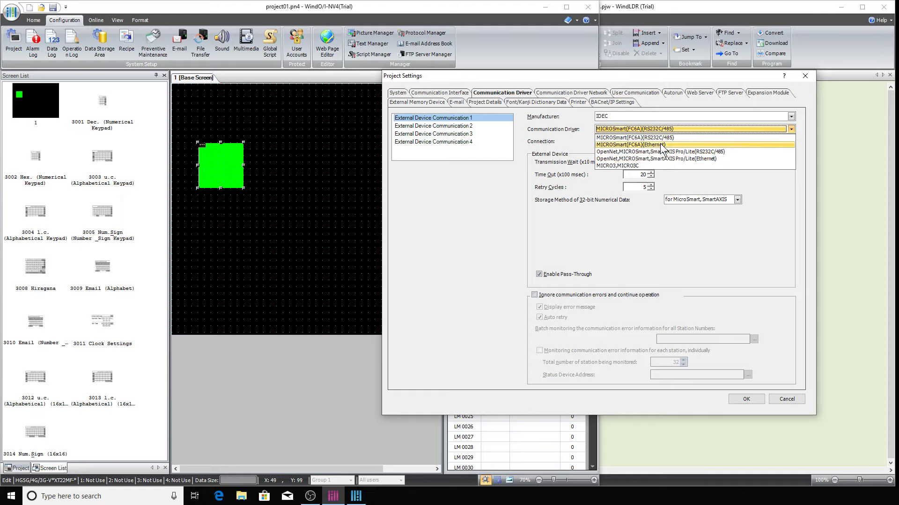
left_click(647, 145)
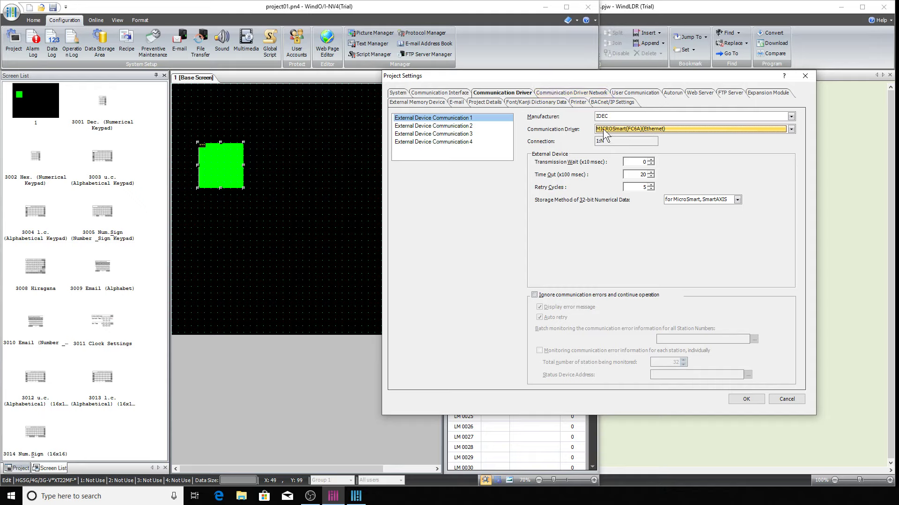
- In the communication driver network settings, assign External Device Communication1 to external device ID 0
left_click(552, 93)
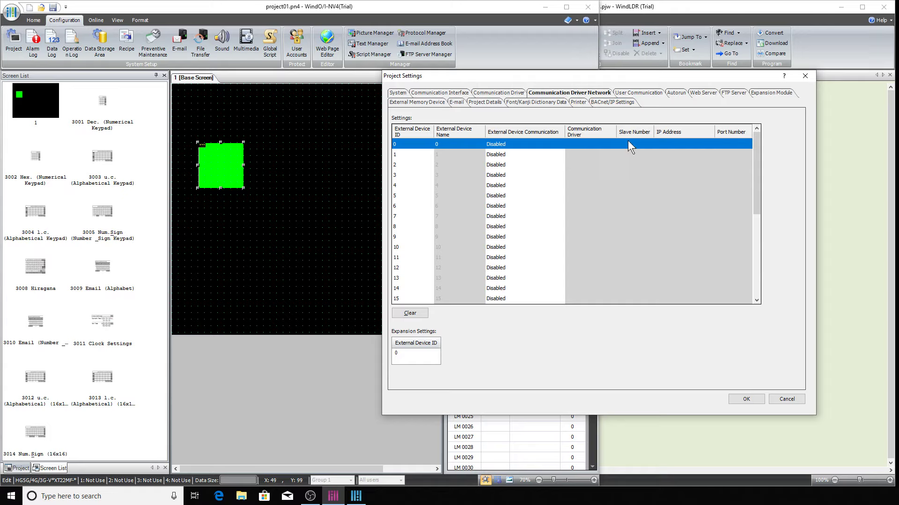
left_click(509, 144)
left_click(560, 144)
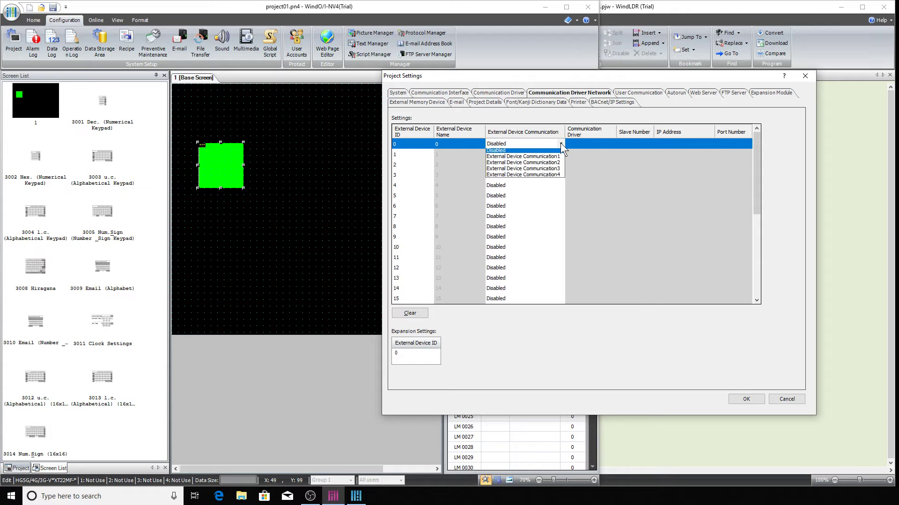
left_click(534, 156)
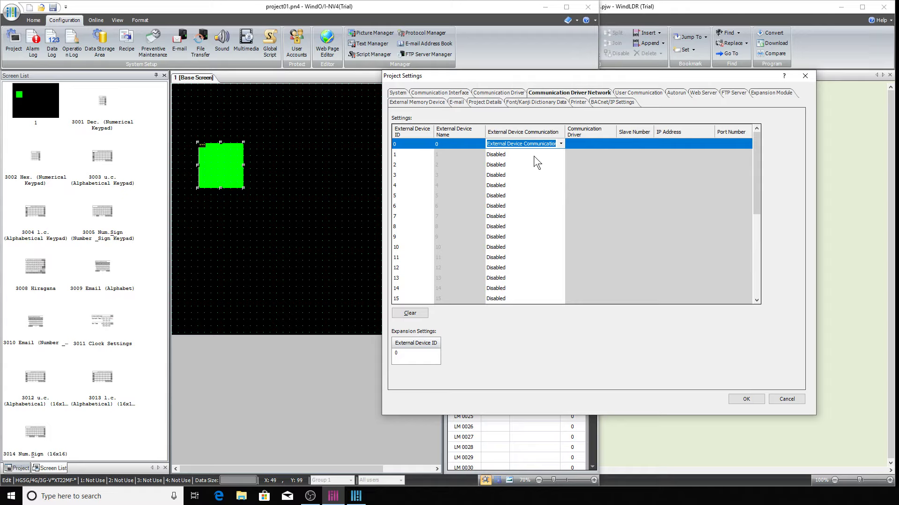
left_click(600, 143)
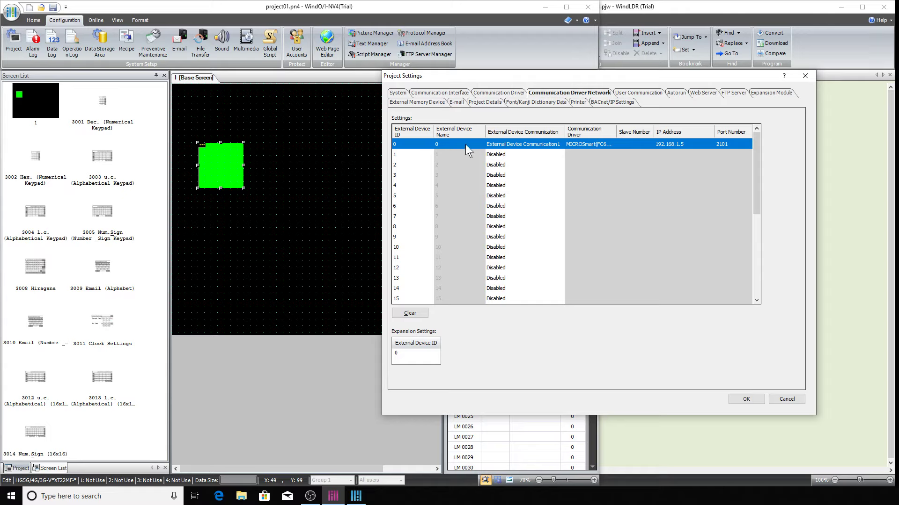
- Enter "MCC PLC" as the name of external device 0, remove the space from it, and accept the project settings
left_click(450, 143)
type("MCC PLC")
left_click(527, 176)
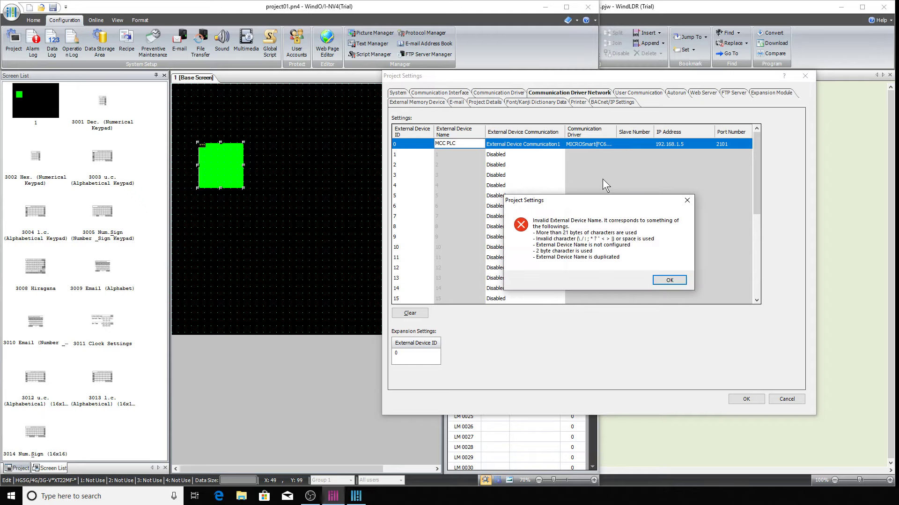
left_click(670, 280)
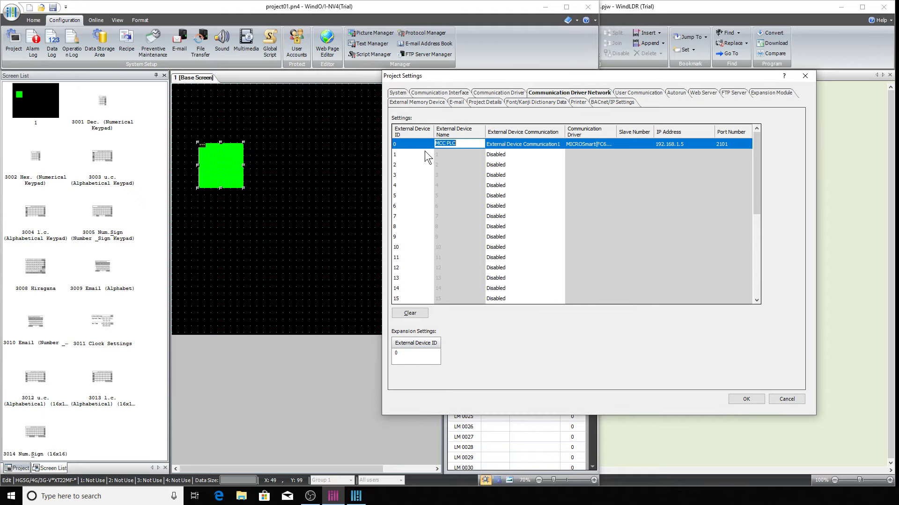
left_click(447, 143)
key("BackSpace")
key("BackSpace")
left_click(745, 397)
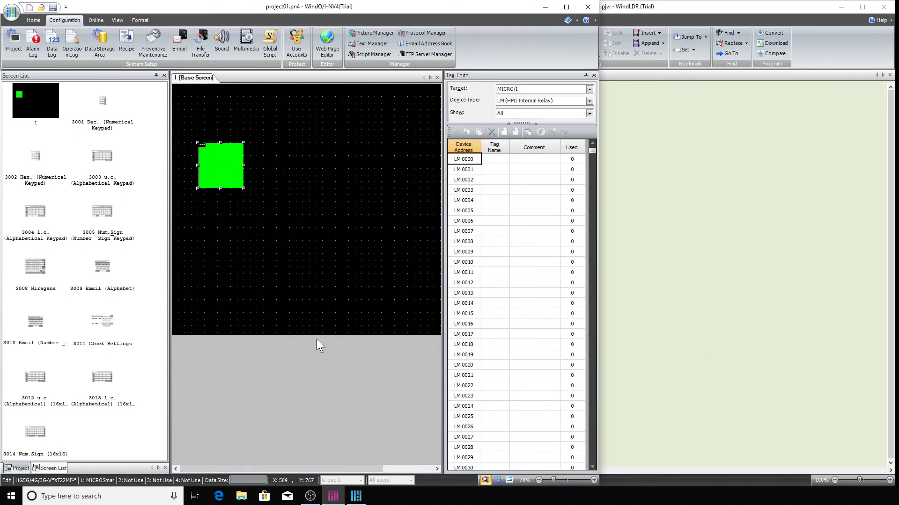
- Switch to the WindLDR project, check the PLC's IP address in the network settings, and accept the settings
left_click(790, 130)
left_click(347, 21)
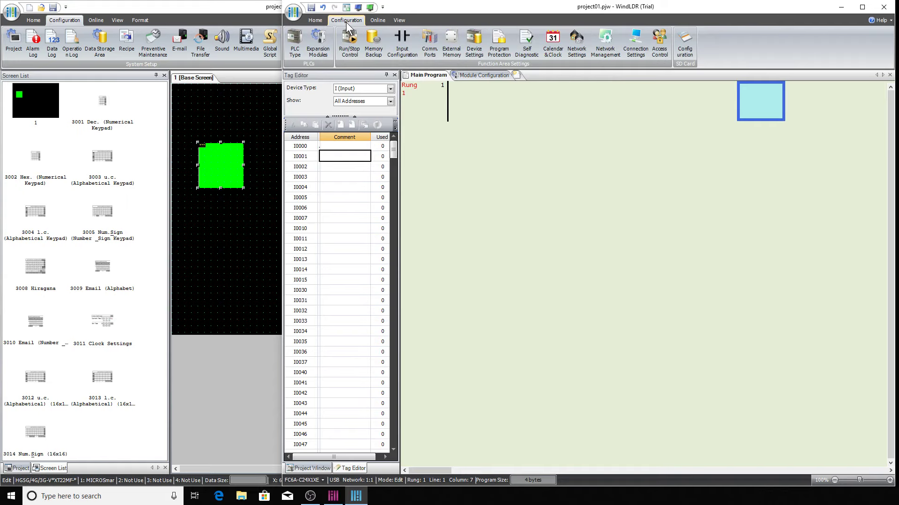
left_click(576, 43)
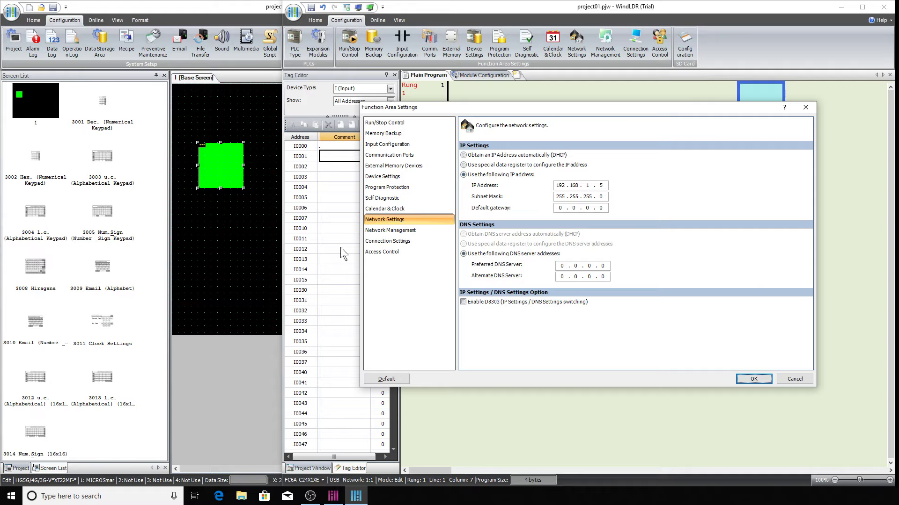
left_click(753, 379)
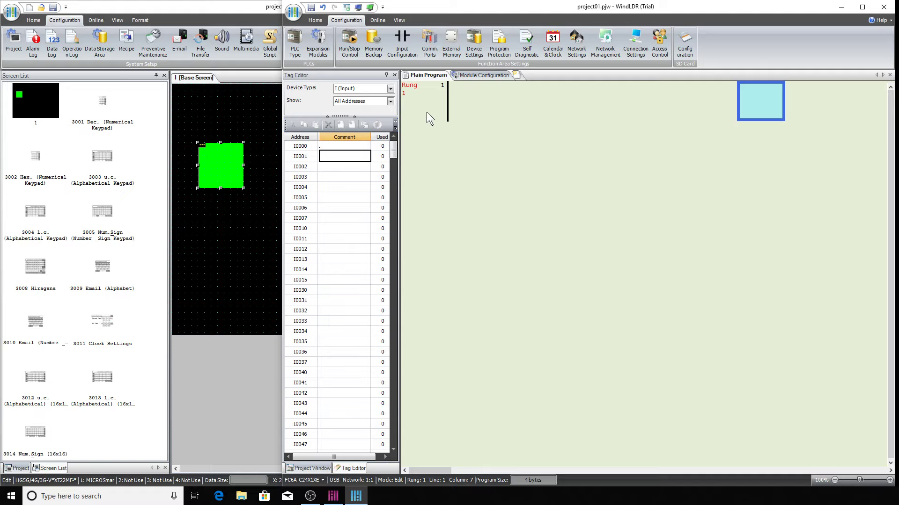
- Insert a normally open contact as the first element of rung 1 in the main program
left_click(486, 98)
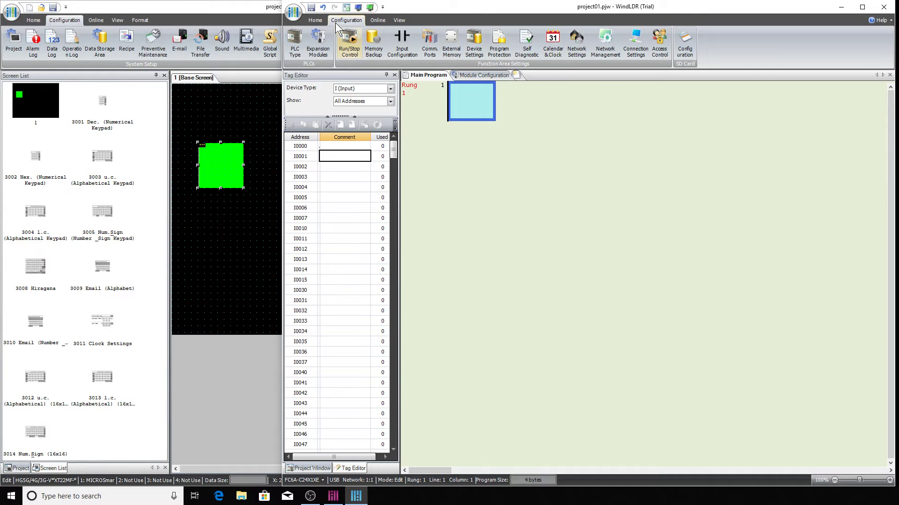
left_click(318, 20)
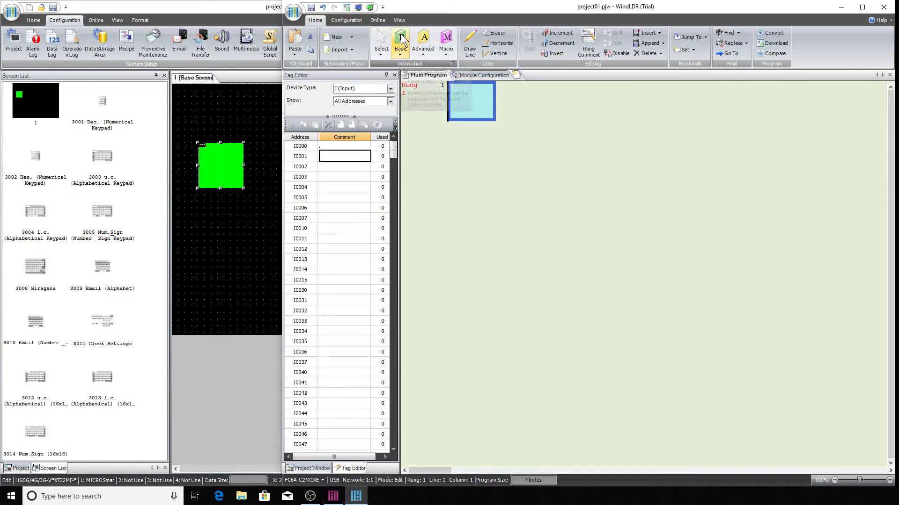
left_click(400, 44)
left_click(420, 65)
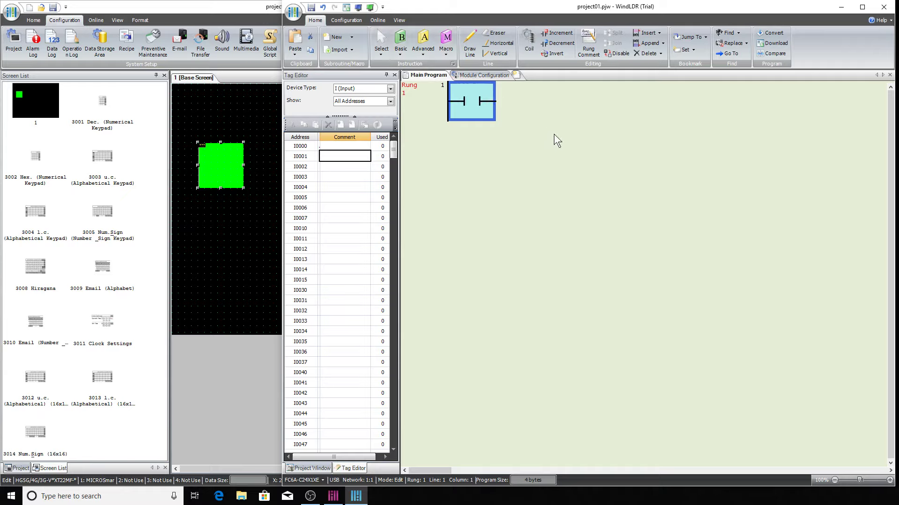
- Assign internal relay M0000 from the M0000 to M7997 device type as the rung 1 contact's tag
left_click(475, 99)
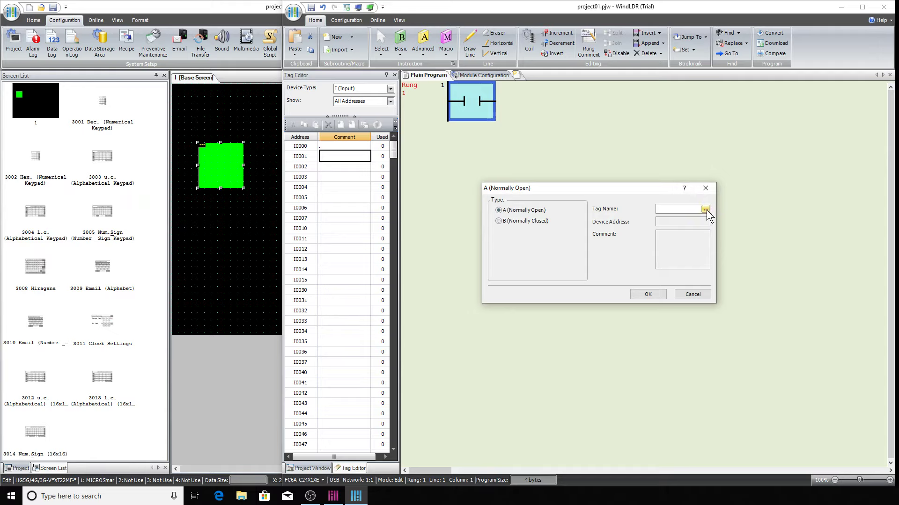
left_click(705, 209)
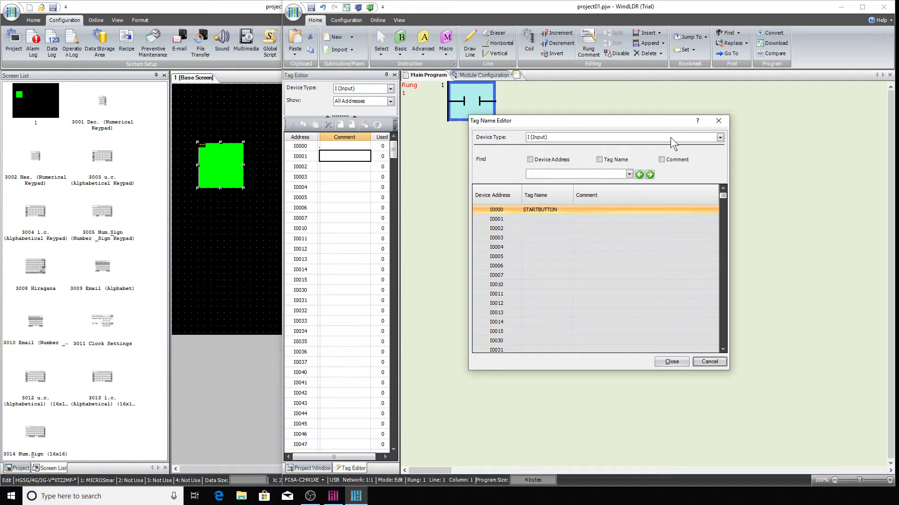
left_click(719, 138)
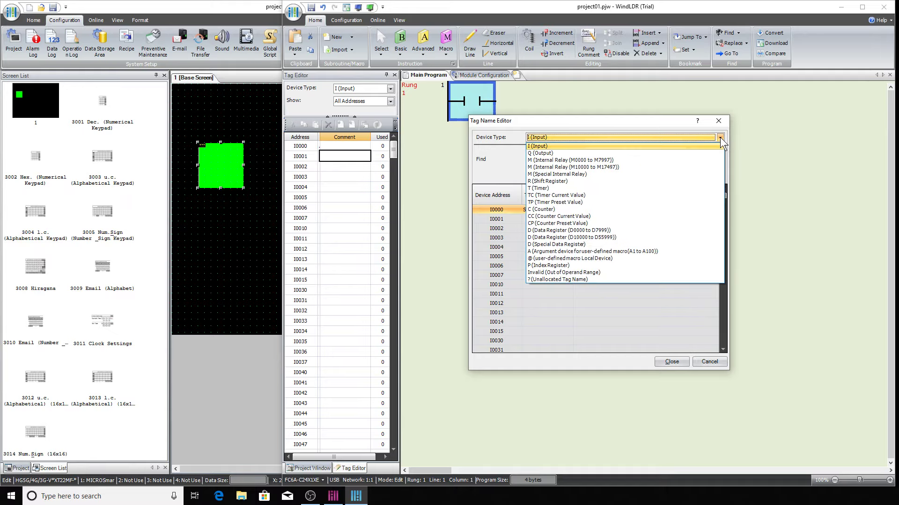
left_click(566, 161)
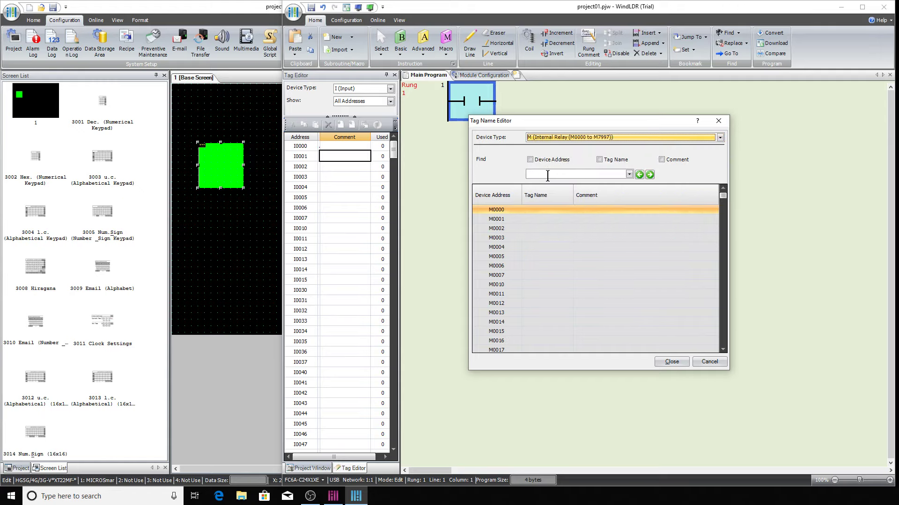
left_click(541, 174)
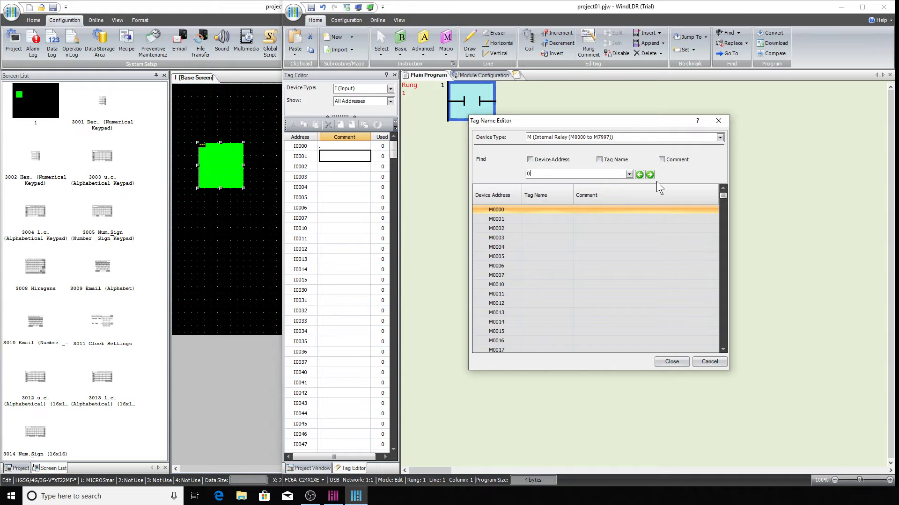
left_click(671, 361)
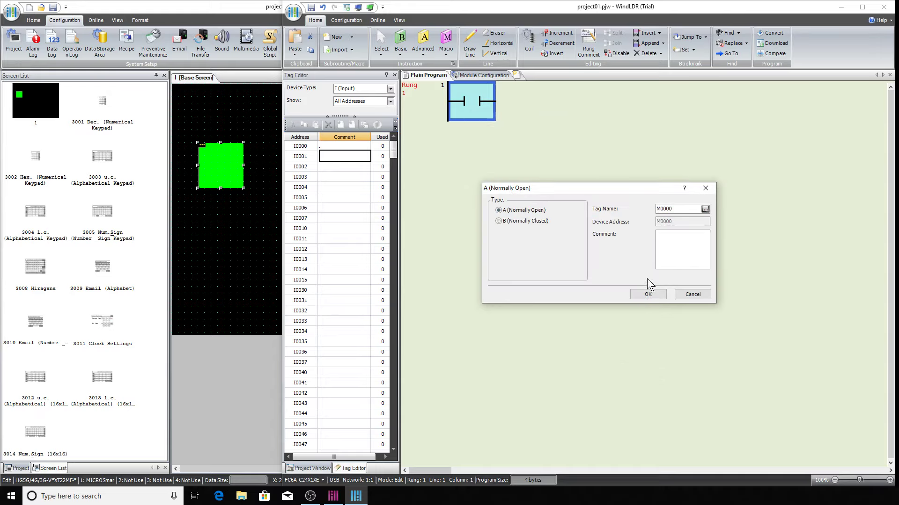
- Enter START as the comment of the M0000 contact and accept the contact's settings
left_click(676, 240)
type("STAR")
key("BackSpace")
key("BackSpace")
key("BackSpace")
type("TART")
key("Return")
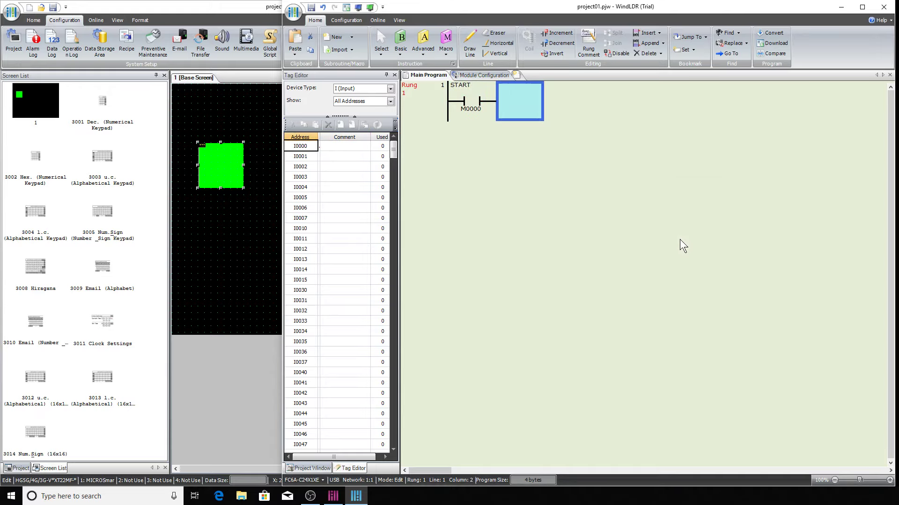
- Extend the M0000 contact's comment to START HMI and accept the change
double_click(467, 99)
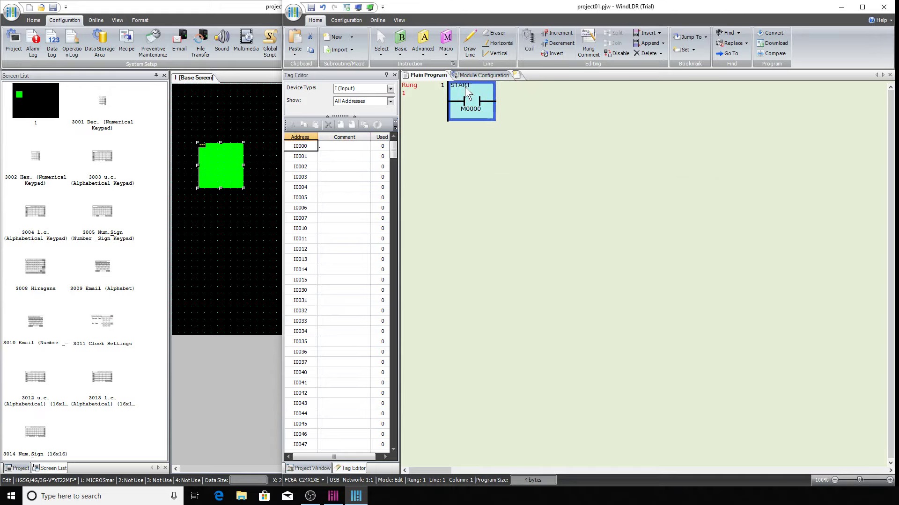
left_click(674, 235)
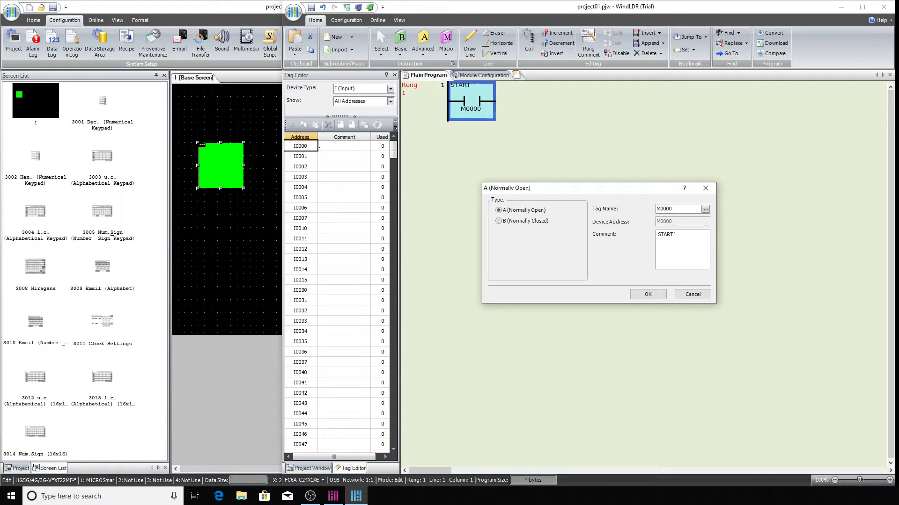
type("HMI")
left_click(648, 294)
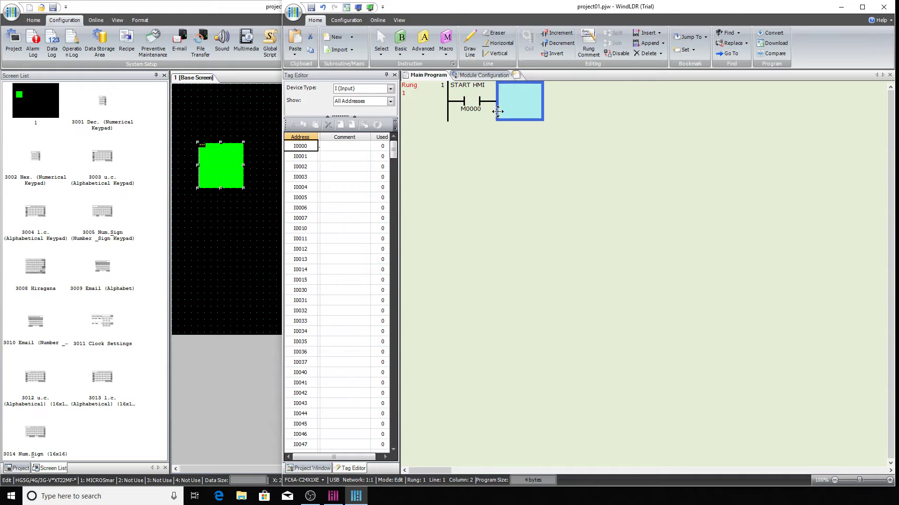
- Switch to the WindO/I-NV4 project and set the target of the bit button's destination device address to External Device0:MCCPLC
left_click(218, 161)
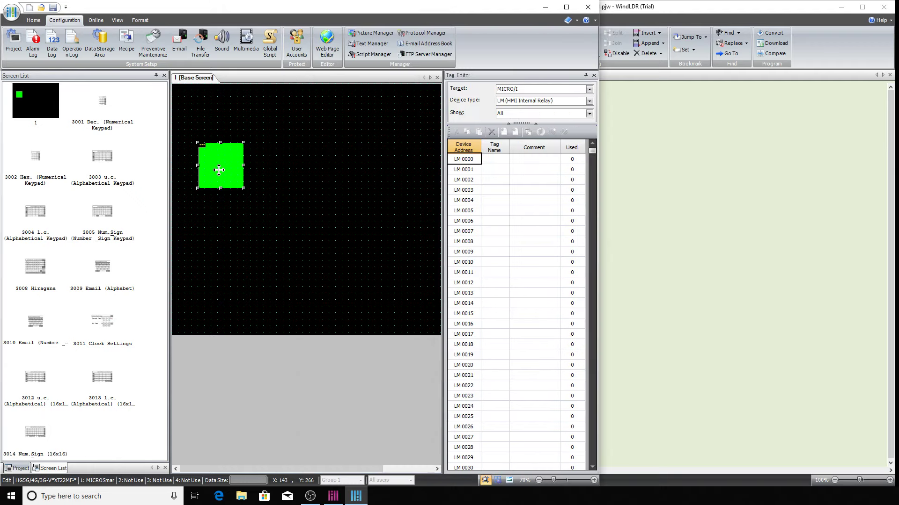
double_click(218, 161)
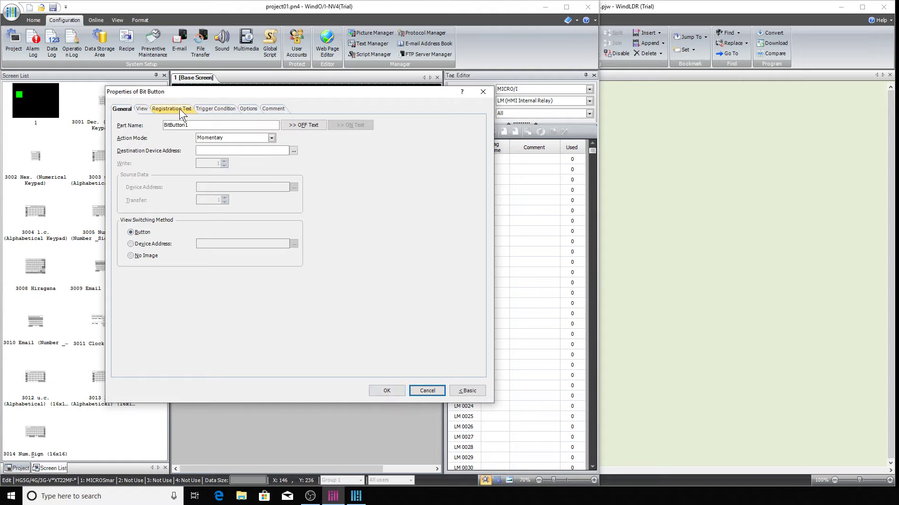
left_click_drag(256, 91, 434, 73)
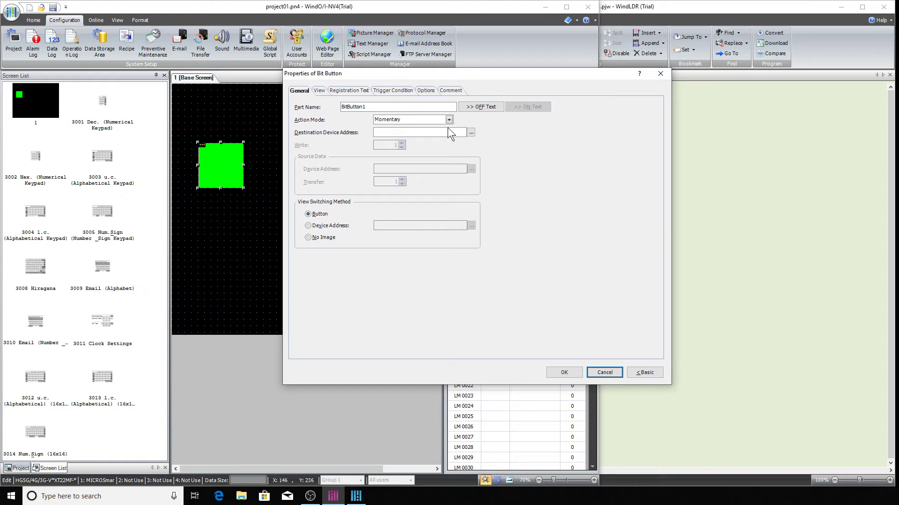
left_click(470, 133)
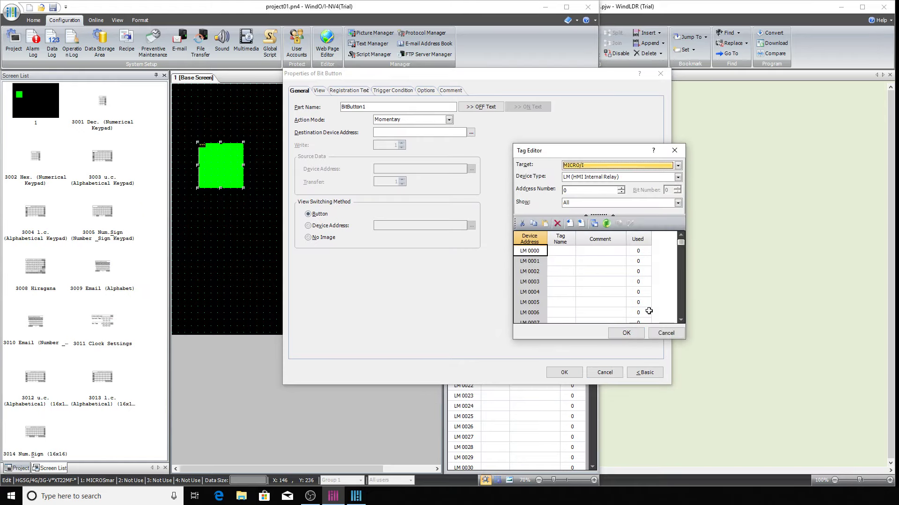
left_click(677, 166)
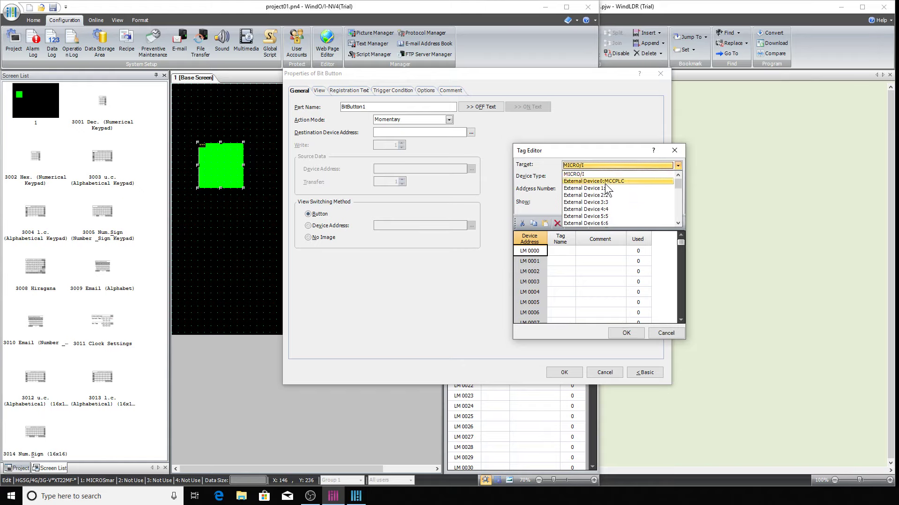
left_click(616, 181)
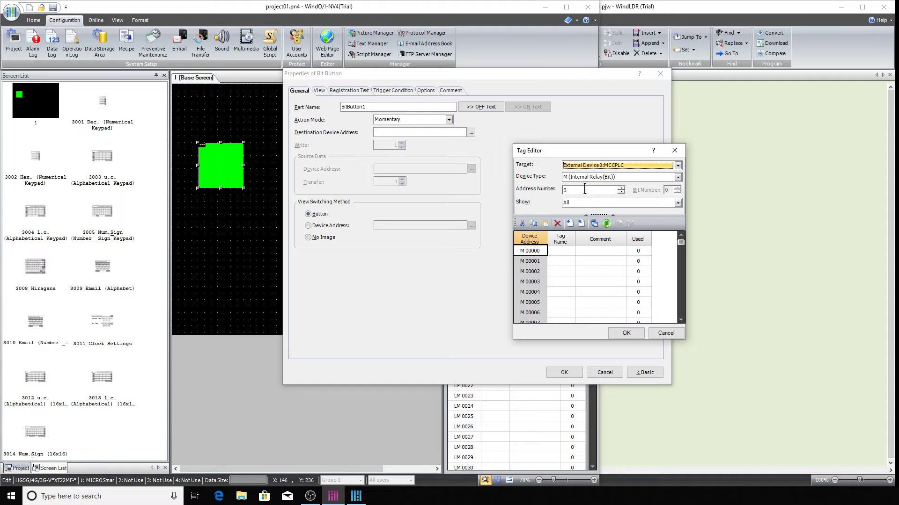
- Set the internal relay address number to 0, comment M 00000 as START HMI, and accept it as the button's destination
left_click(621, 188)
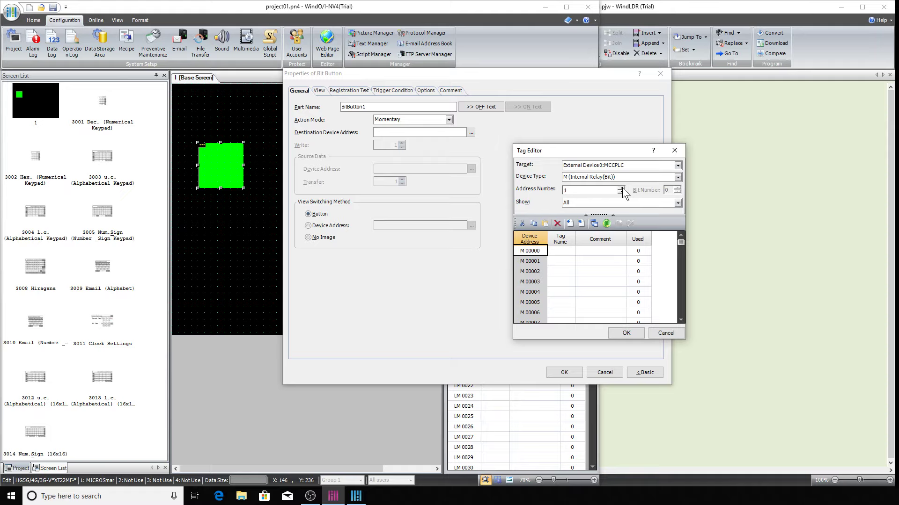
left_click(620, 192)
type("2")
left_click_drag(576, 188, 536, 185)
type("0")
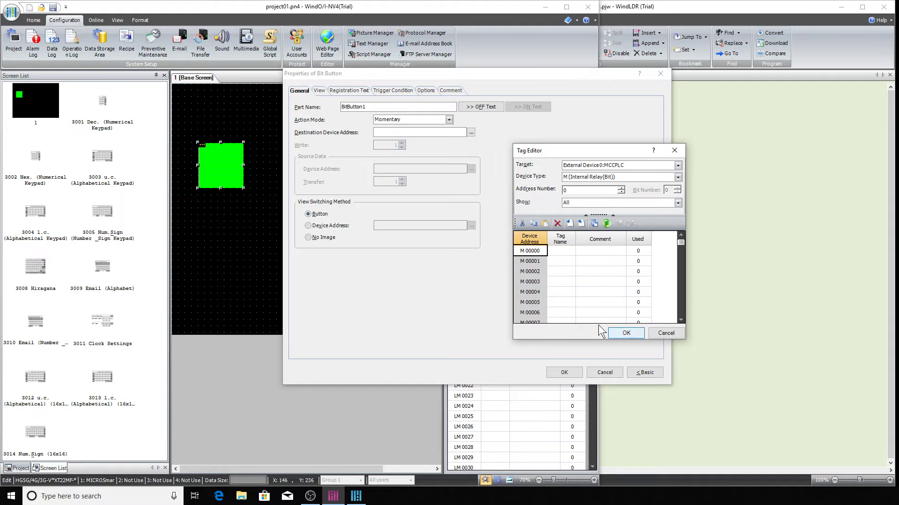
left_click(598, 250)
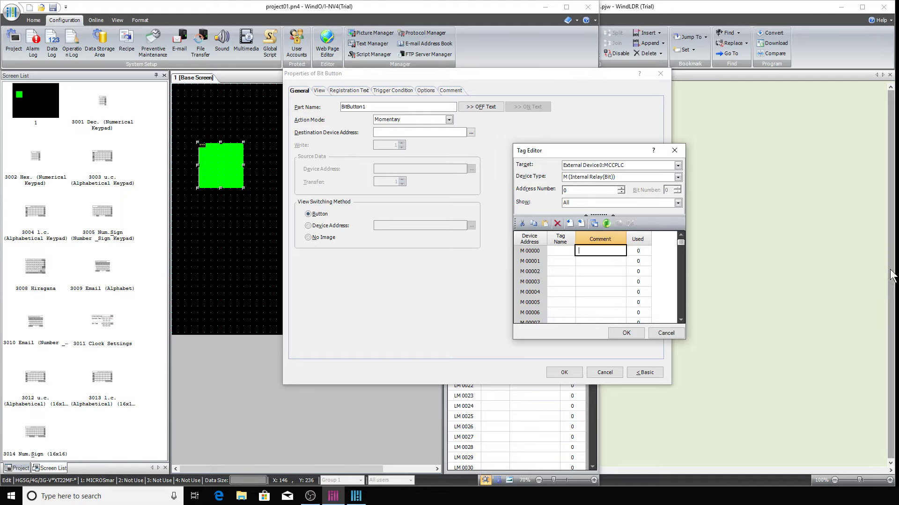
type("TART HMI")
left_click(626, 333)
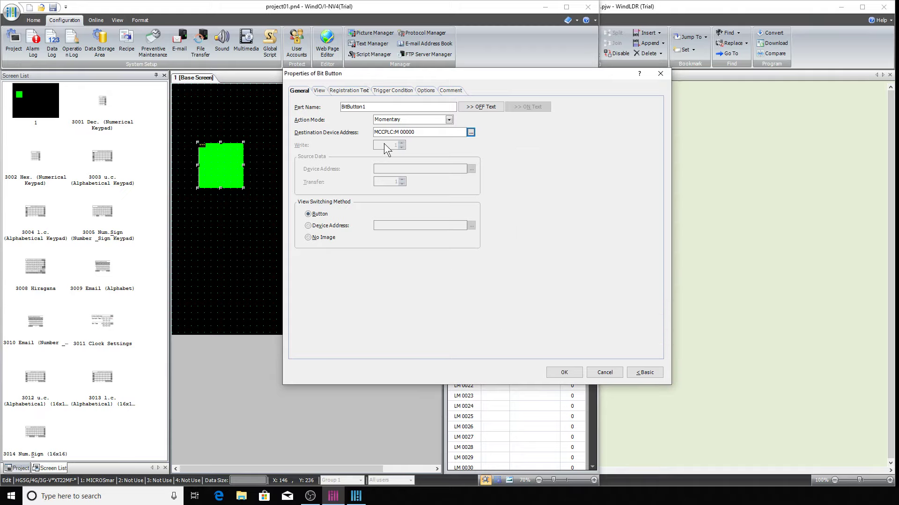
- Examine the standard rectangle pictures available for the bit button's view without choosing one
left_click(318, 91)
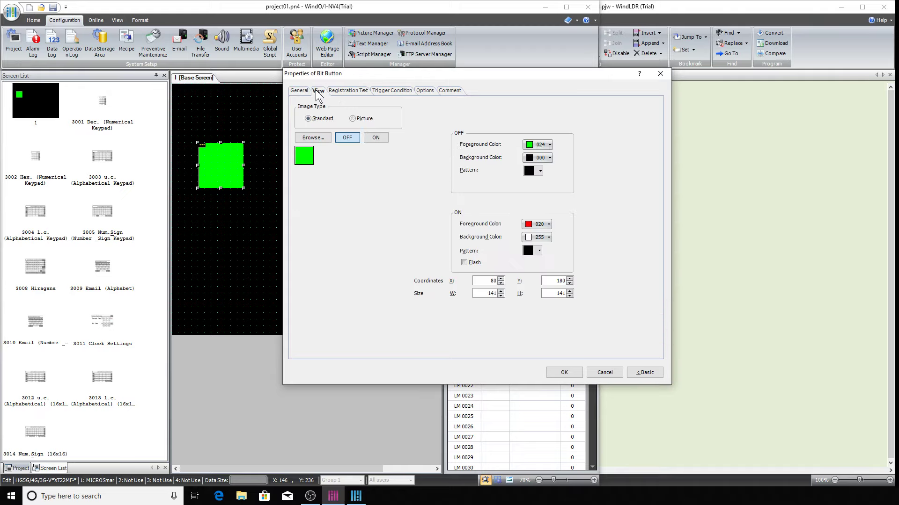
left_click(324, 140)
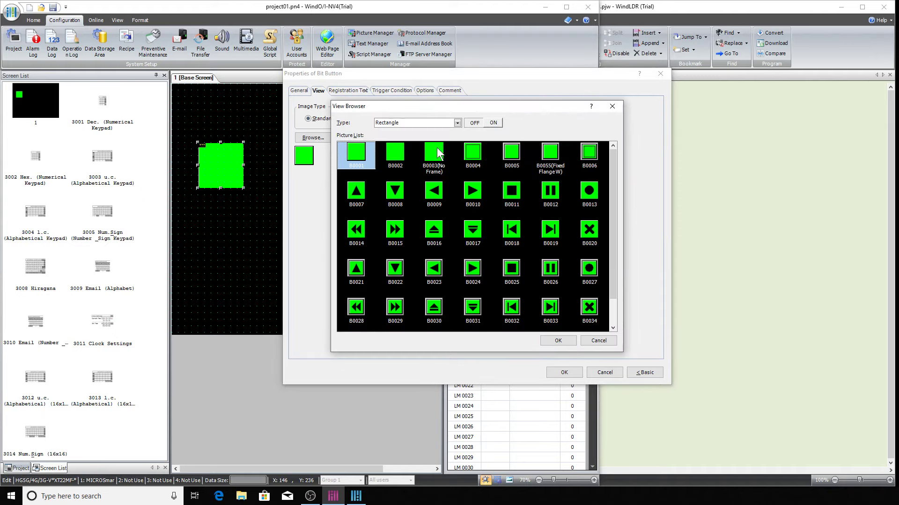
scroll(510, 218, "down", 1)
scroll(511, 241, "up", 1)
left_click(598, 340)
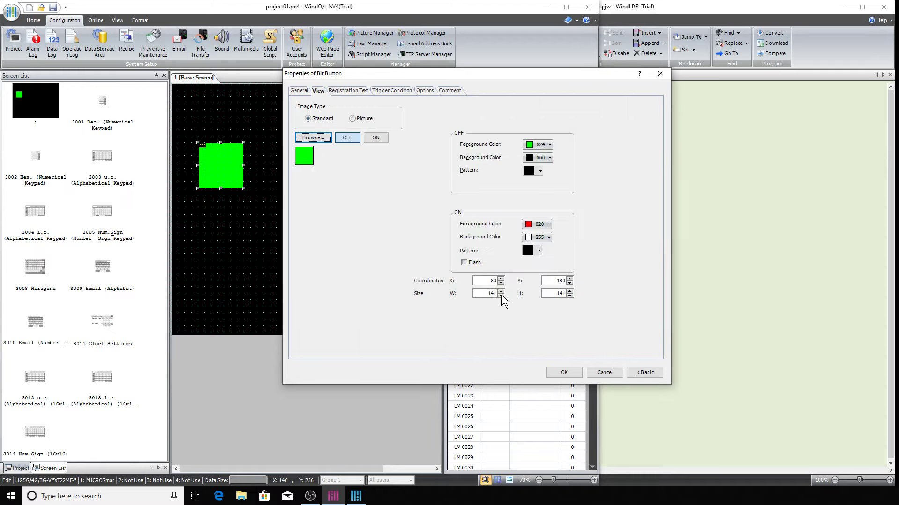
- Set the bit button's image type to Picture and open Symbol Factory to find its OFF picture
left_click(354, 117)
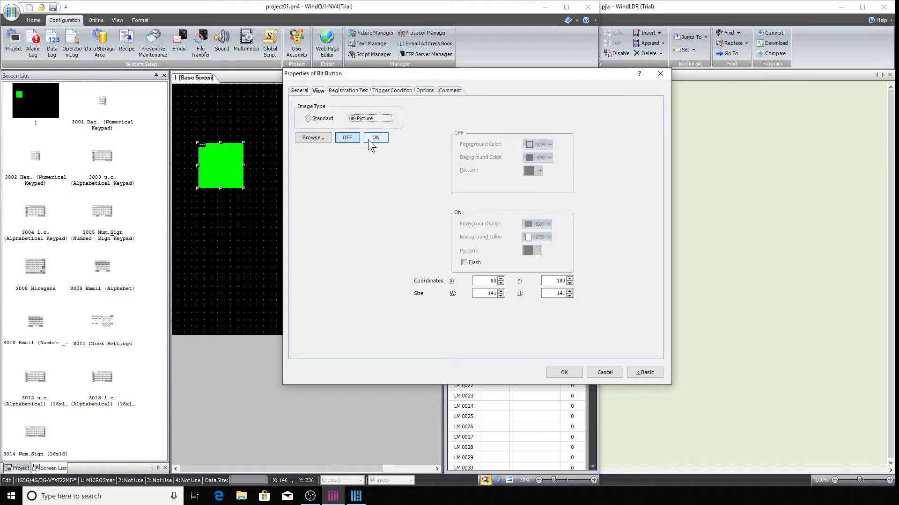
left_click(315, 136)
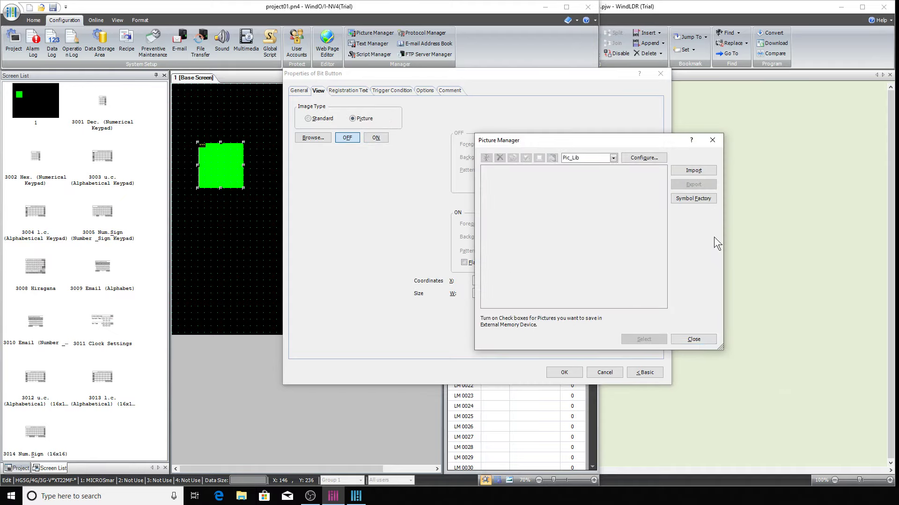
left_click(693, 198)
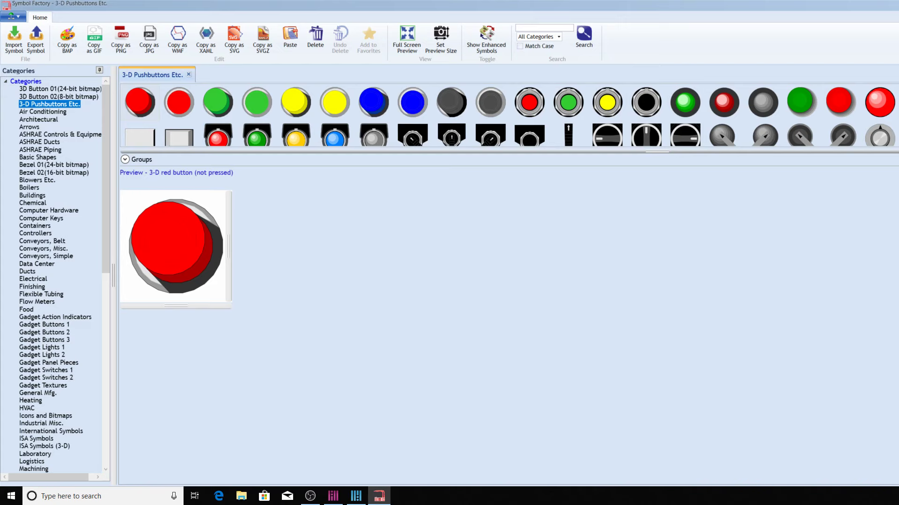
- Restore the Symbol Factory window from full screen and resize it so the symbols and preview fit above the taskbar
left_click_drag(898, 6, 609, 65)
left_click_drag(506, 210, 498, 346)
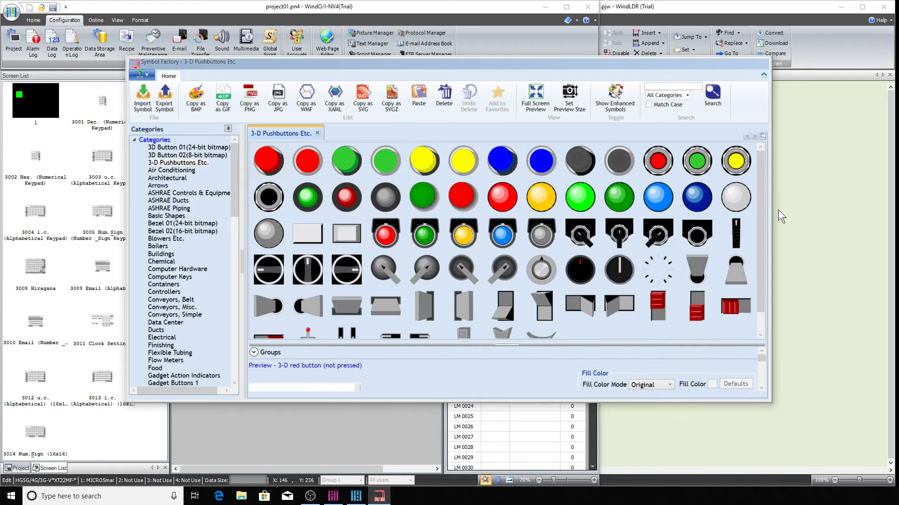
left_click_drag(771, 210, 872, 211)
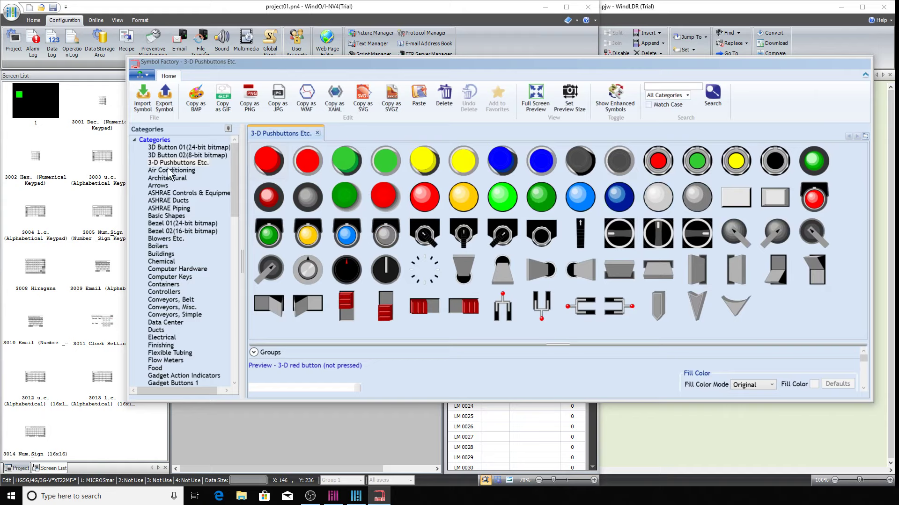
left_click_drag(129, 200, 4, 200)
left_click_drag(358, 56, 358, 6)
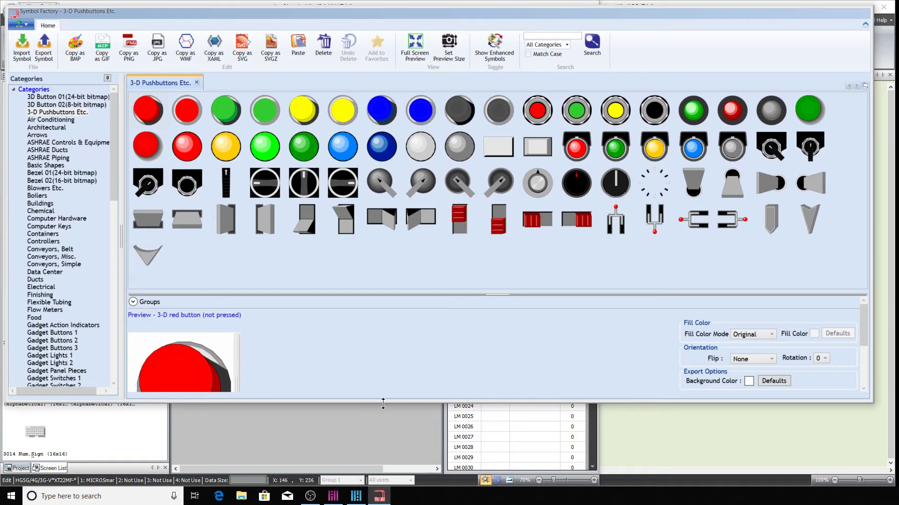
left_click_drag(386, 402, 386, 457)
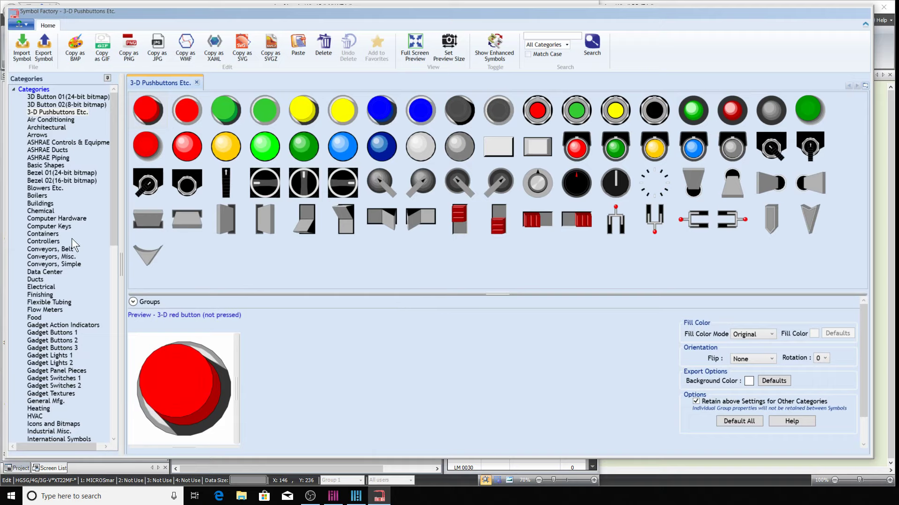
- Add the illuminated round pushbutton (Red Up Off) from Gadget Buttons 2 to the picture library as BUTTON RED OFF
left_click(56, 339)
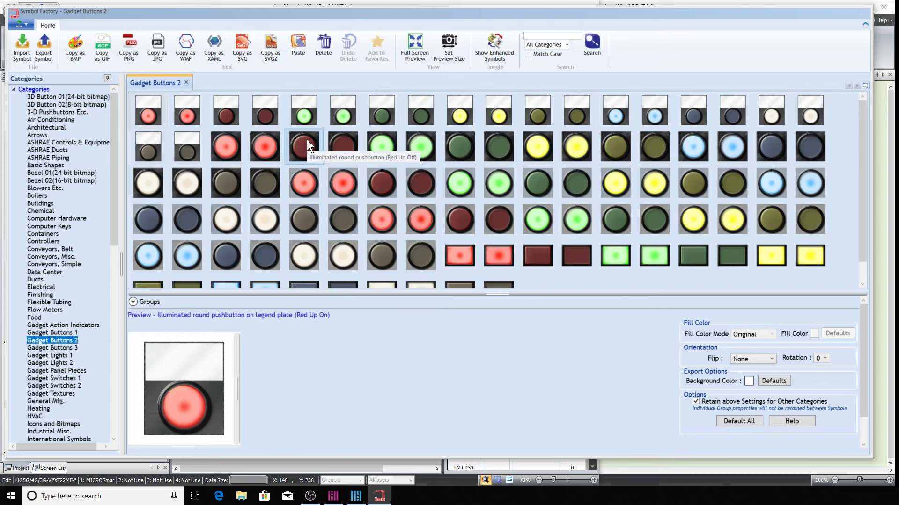
left_click(297, 150)
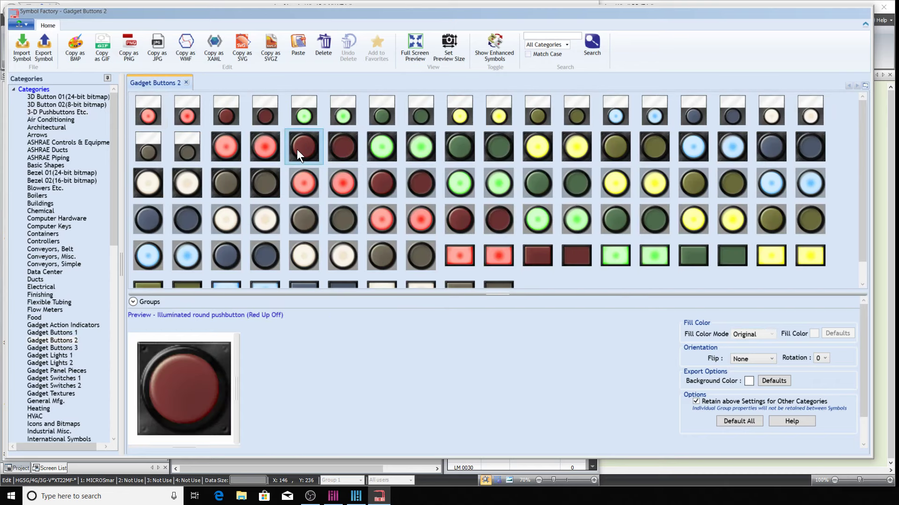
double_click(192, 394)
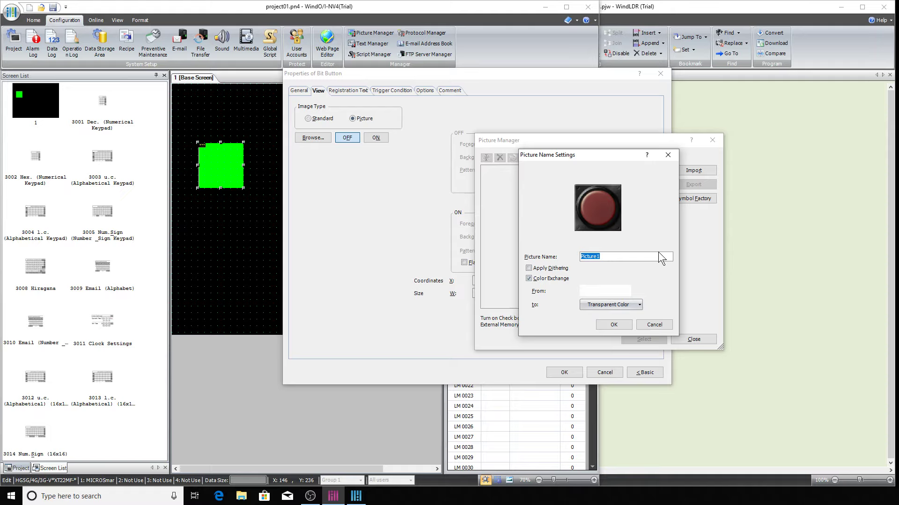
type("BUTTON RED OFF")
left_click(613, 325)
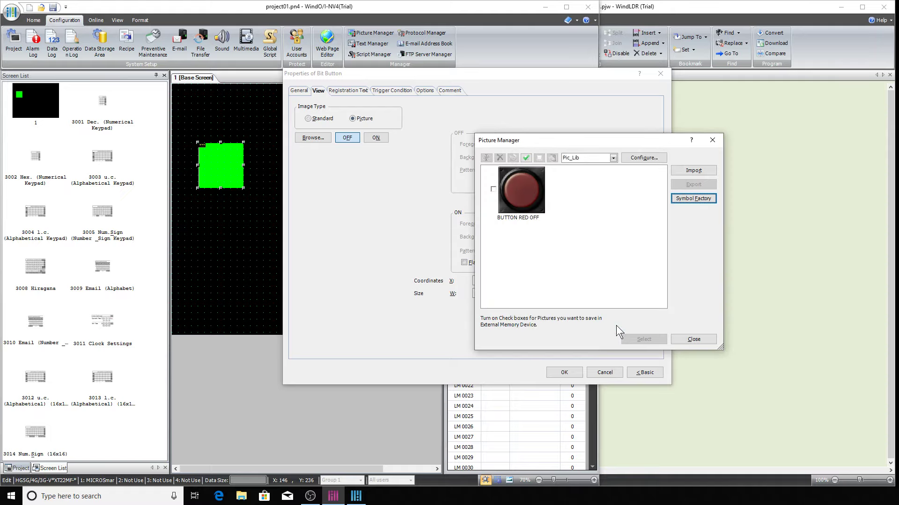
left_click(524, 192)
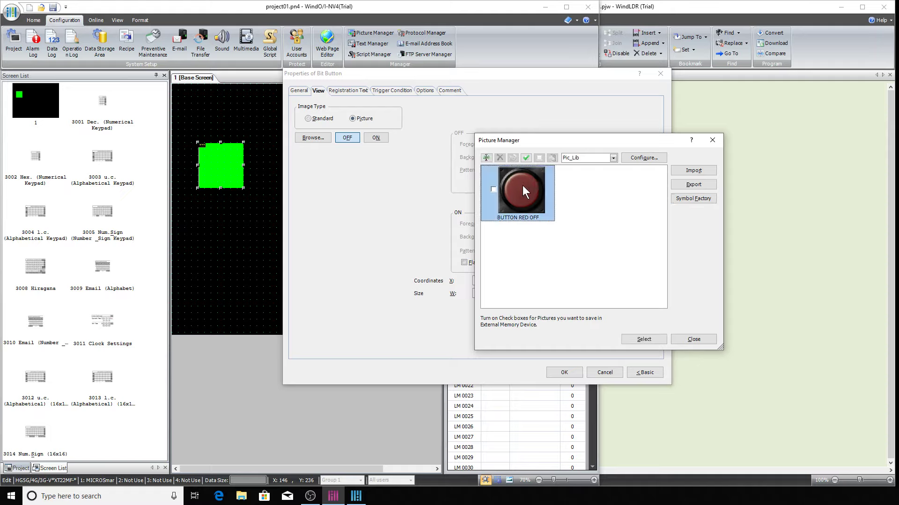
- Reopen and enlarge Symbol Factory, and add the illuminated round pushbutton (Red Down On) to the picture library under its default name
left_click(694, 201)
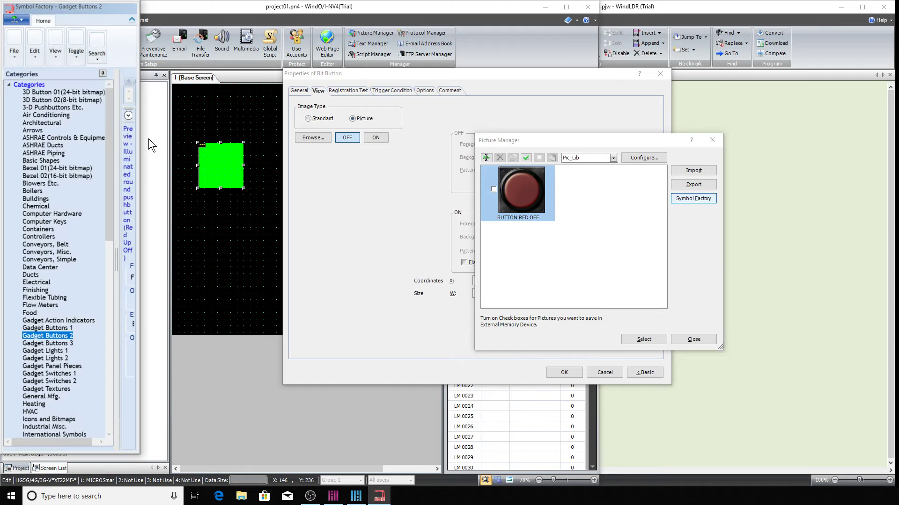
left_click_drag(147, 158, 859, 157)
left_click_drag(489, 112, 489, 355)
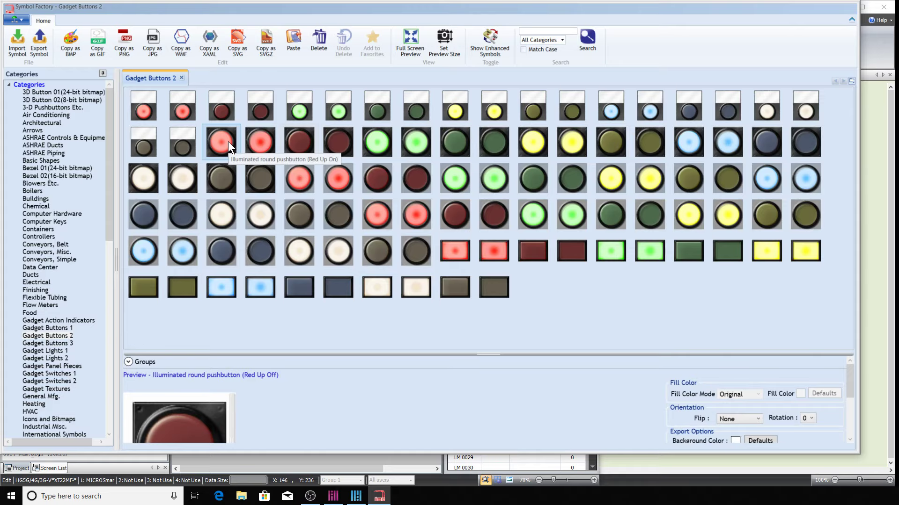
left_click(255, 144)
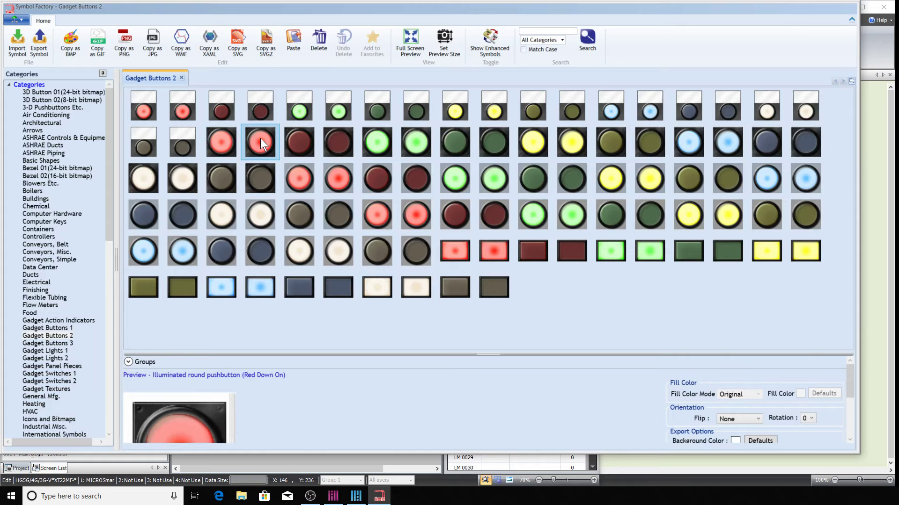
double_click(260, 138)
left_click(600, 182)
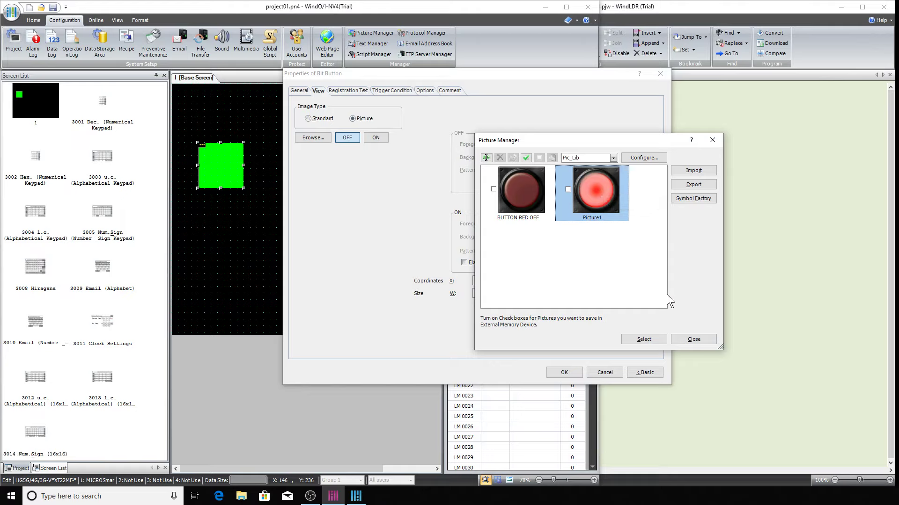
- Assign BUTTON RED OFF as the bit button's OFF picture and the lit red Picture1 as its ON picture, checking both states
left_click(524, 179)
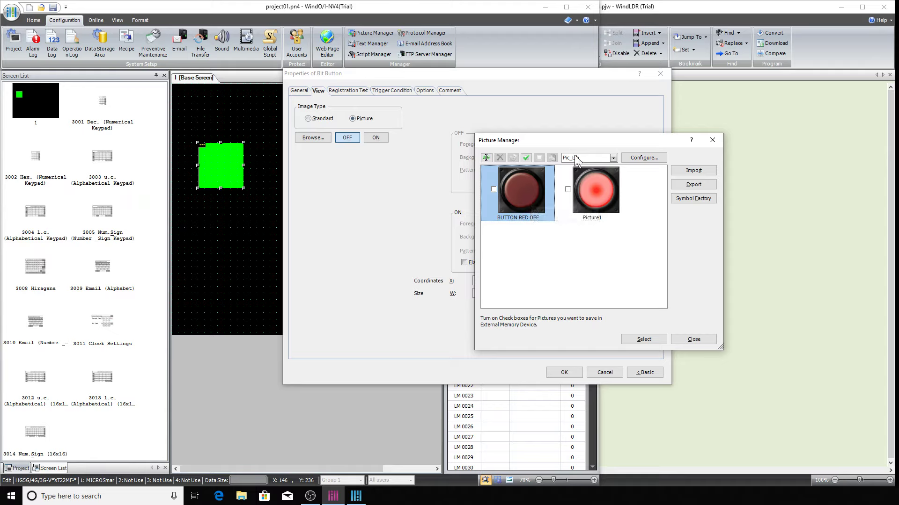
left_click(640, 339)
left_click(375, 139)
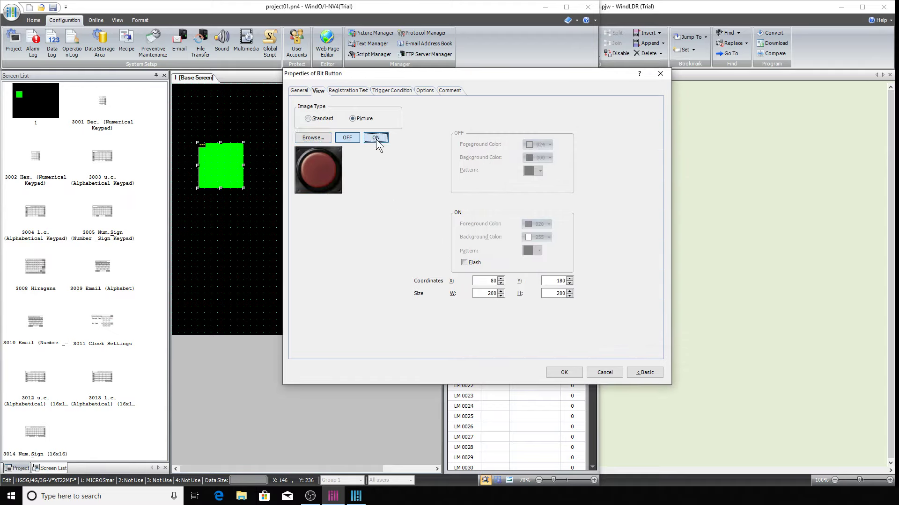
left_click(312, 137)
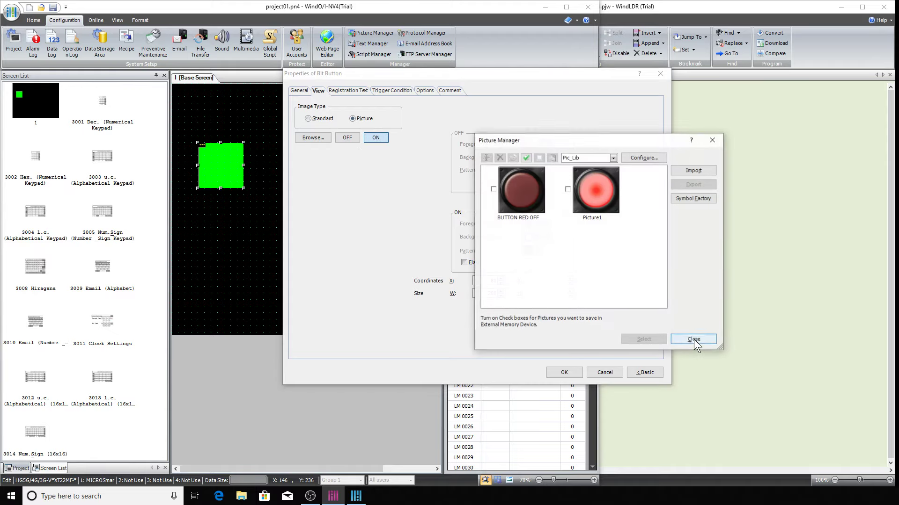
left_click(594, 180)
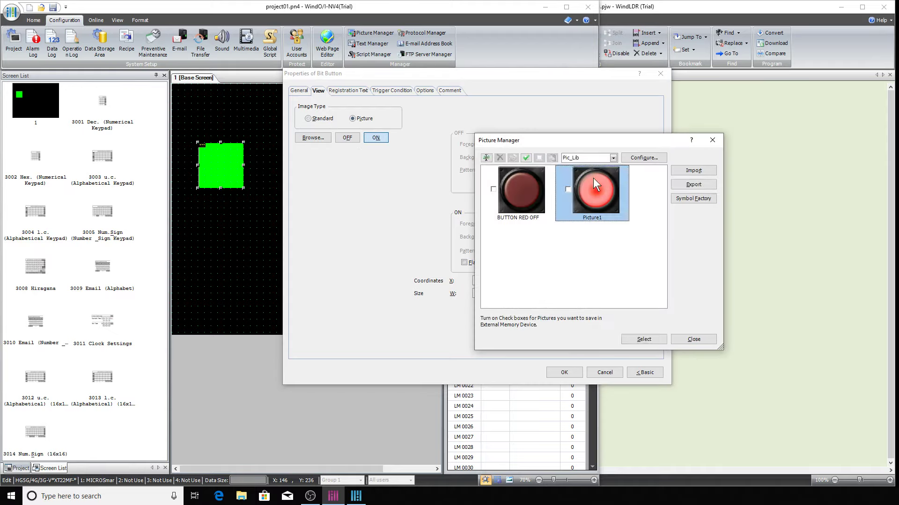
left_click(656, 337)
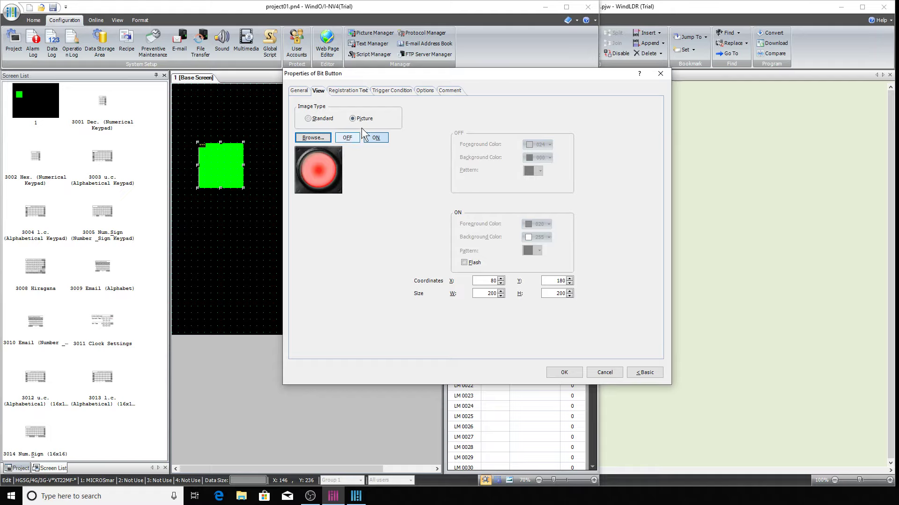
left_click(346, 137)
left_click(377, 139)
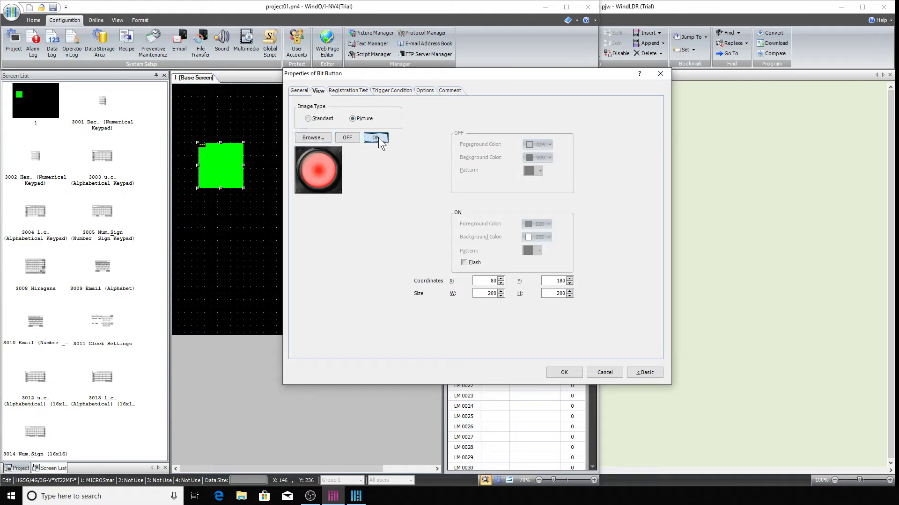
- Label the bit button START and set its OFF text color to yellow 221
left_click(358, 90)
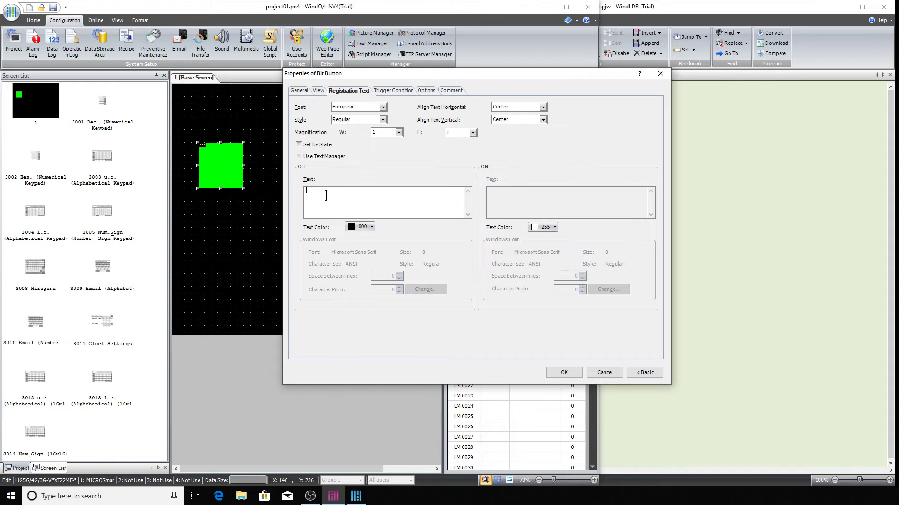
left_click(370, 198)
type("START")
left_click(372, 226)
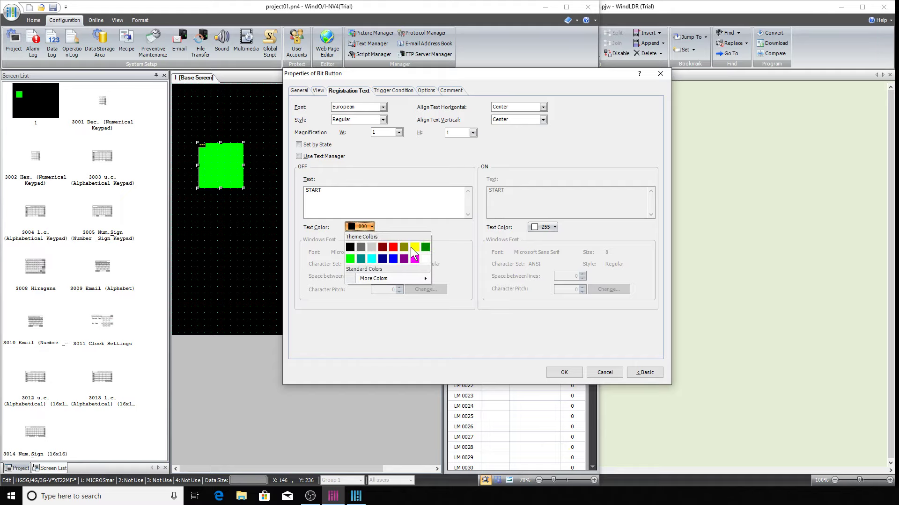
left_click(414, 246)
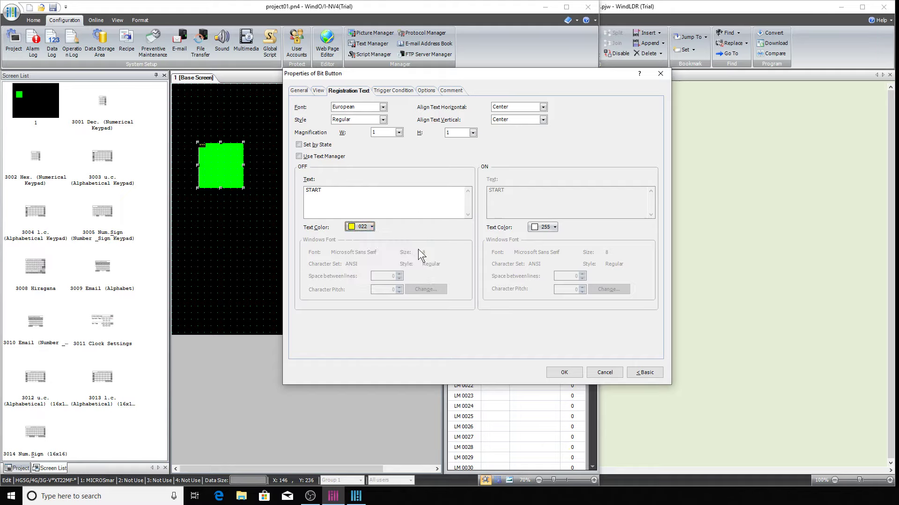
left_click(372, 226)
left_click(421, 278)
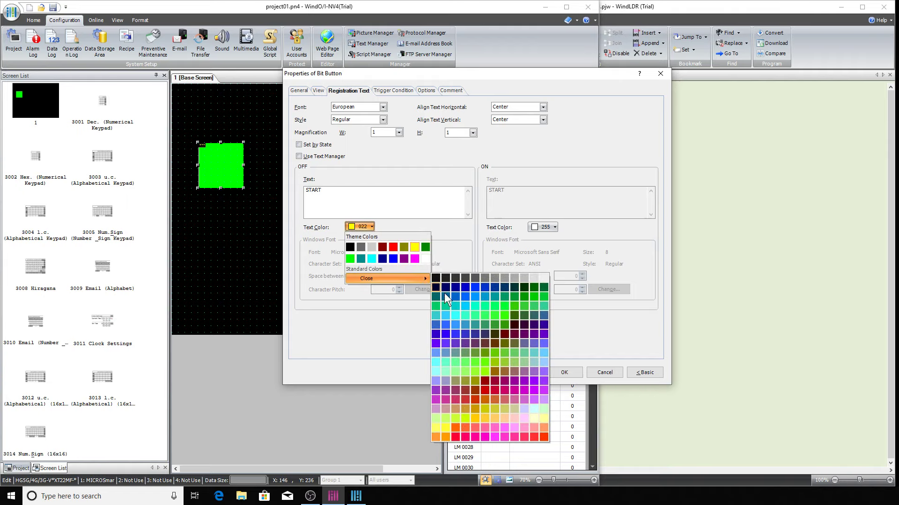
left_click(449, 427)
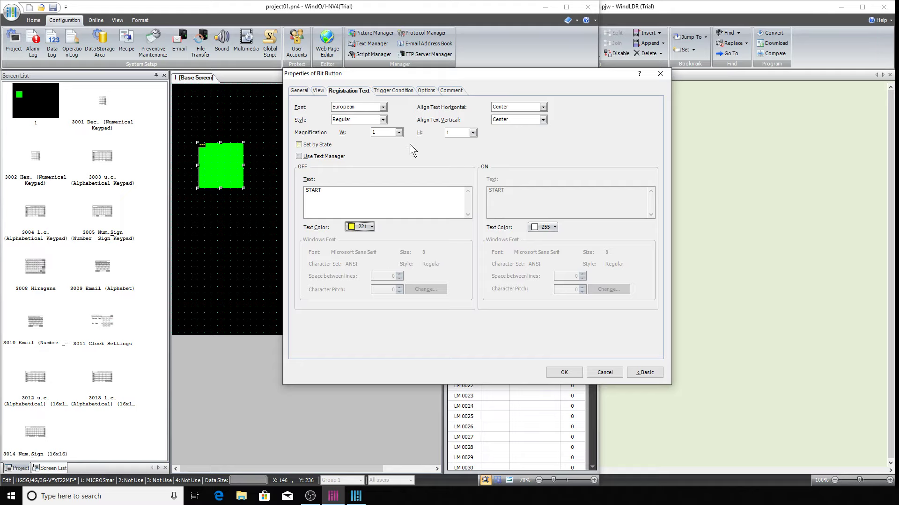
- Switch the START label to a Windows font and set it to Palatino Linotype Bold
left_click(382, 107)
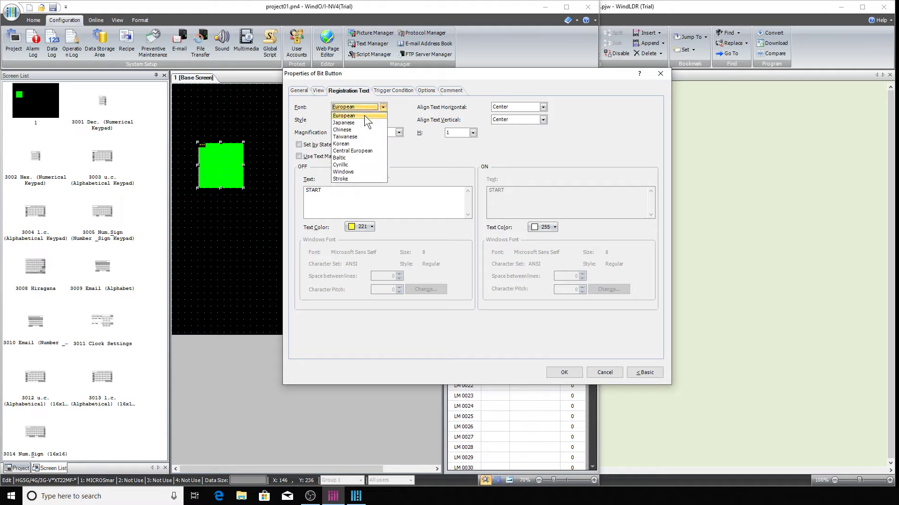
left_click(356, 172)
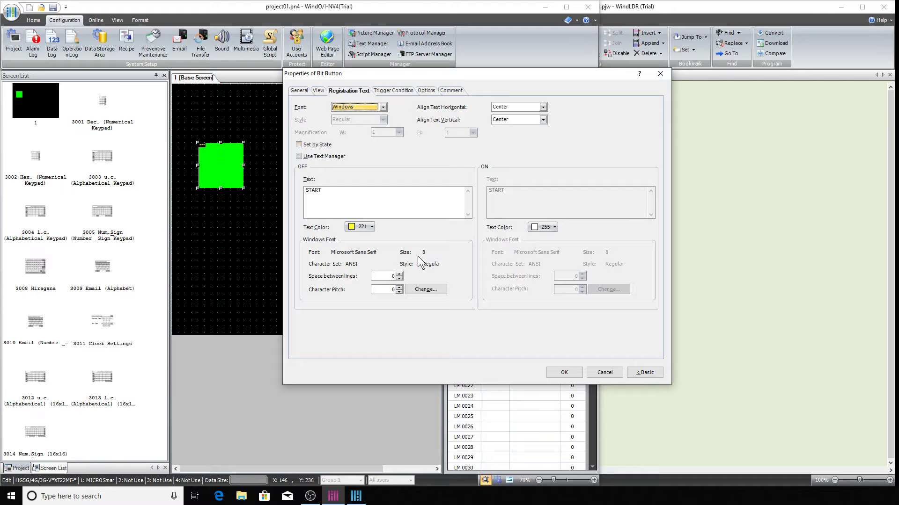
left_click(427, 291)
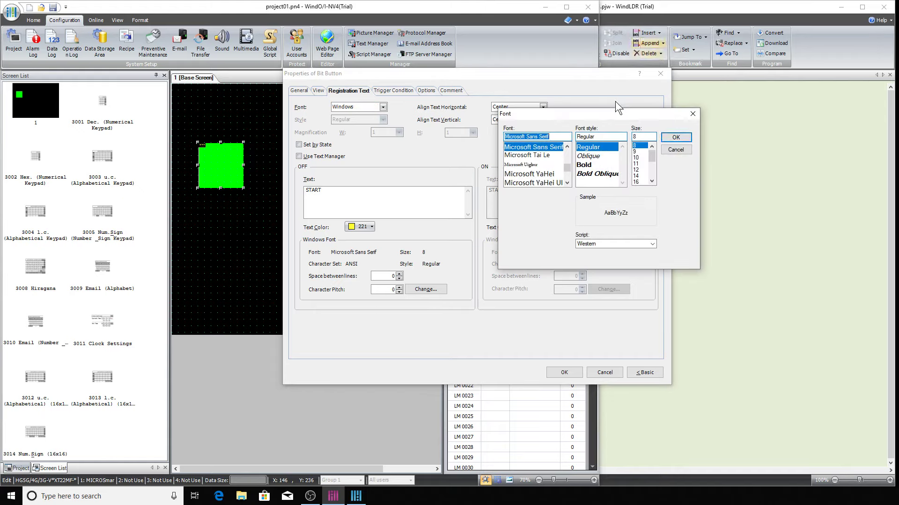
left_click(587, 165)
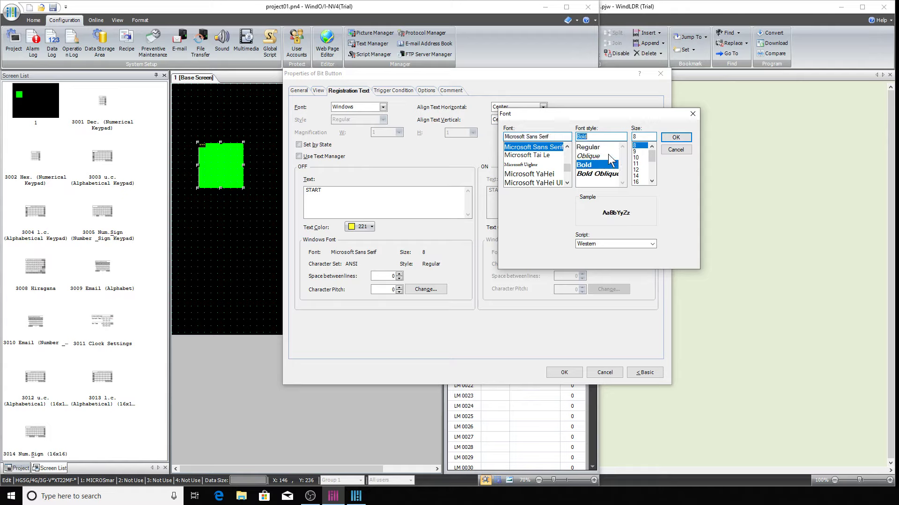
scroll(549, 158, "down", 3)
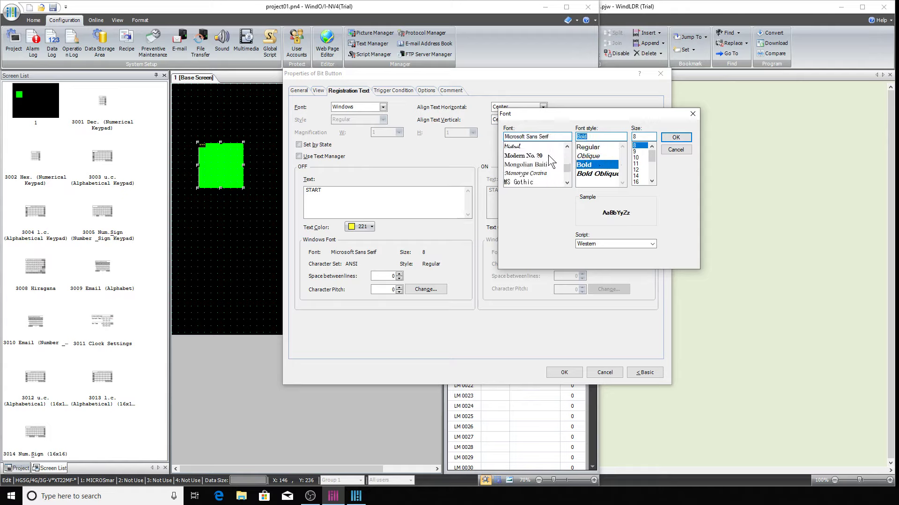
scroll(548, 155, "down", 5)
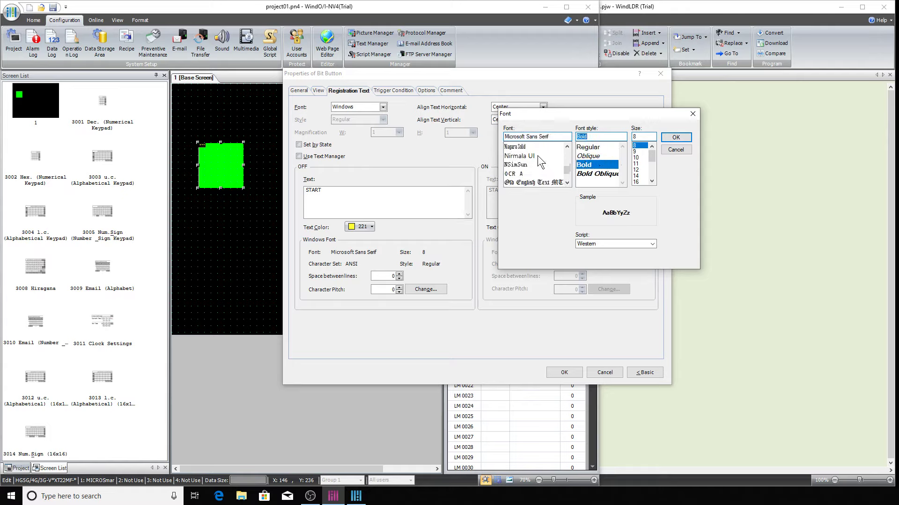
scroll(536, 155, "up", 1)
scroll(533, 156, "down", 4)
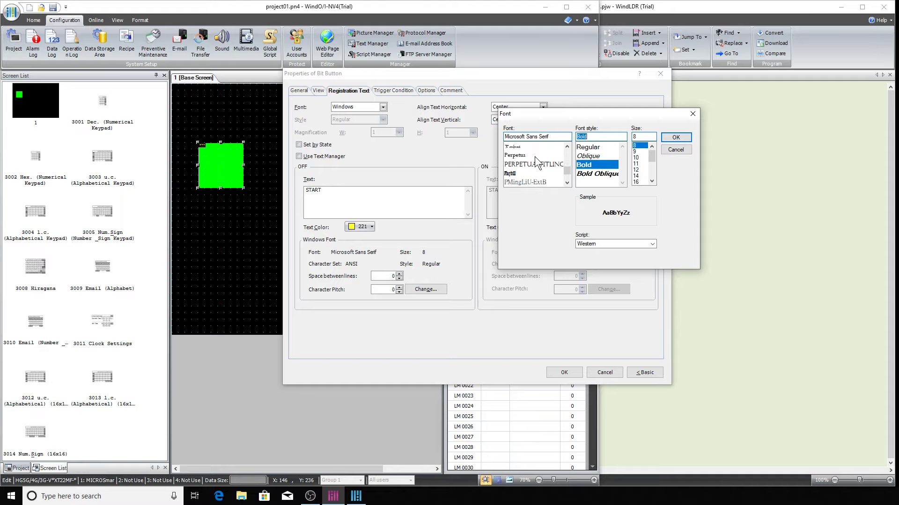
scroll(535, 157, "up", 1)
left_click(534, 156)
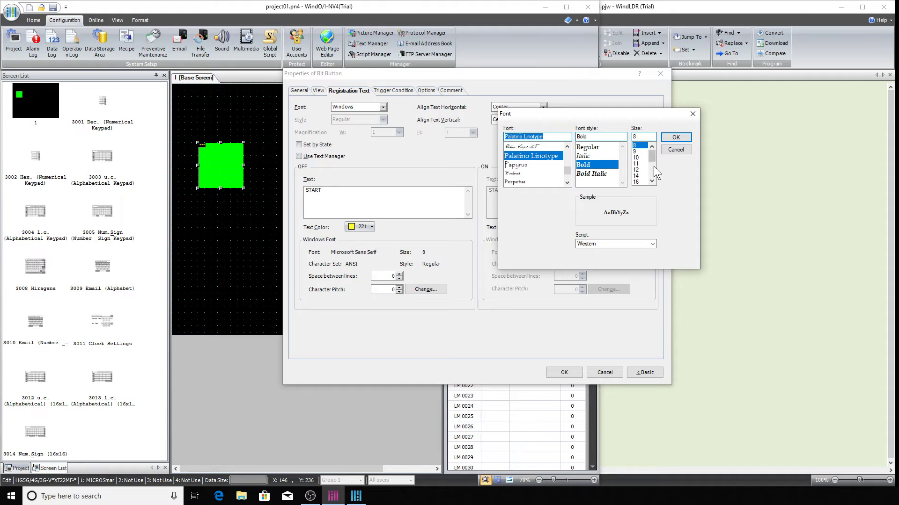
left_click(677, 137)
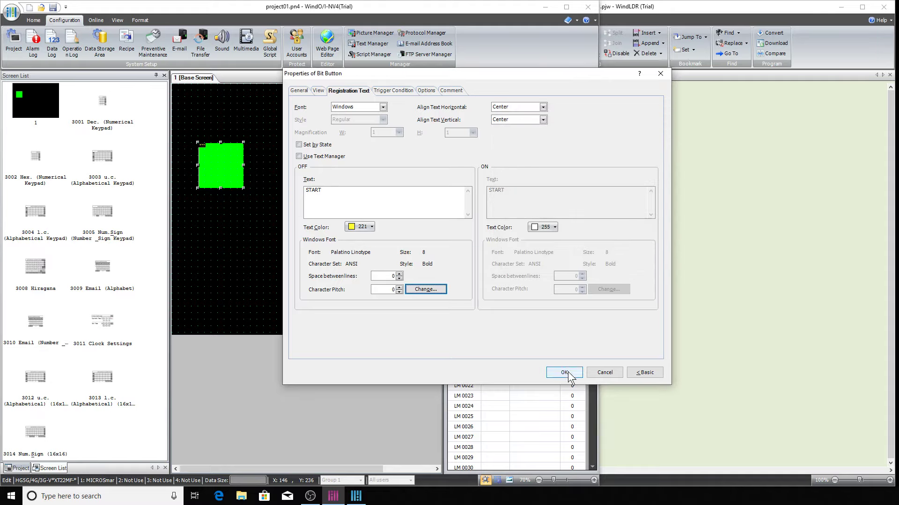
- Enter START HM as the bit button's comment description and apply the button properties
left_click(392, 90)
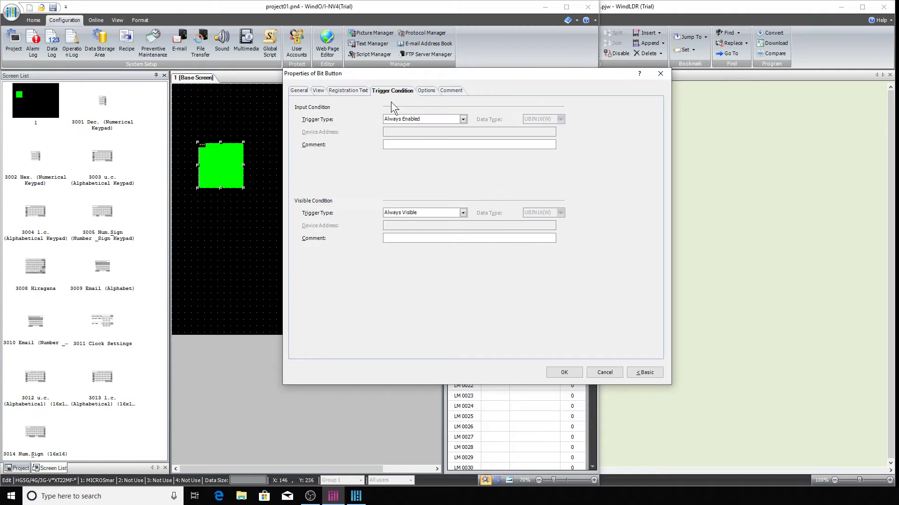
left_click(427, 89)
left_click(447, 92)
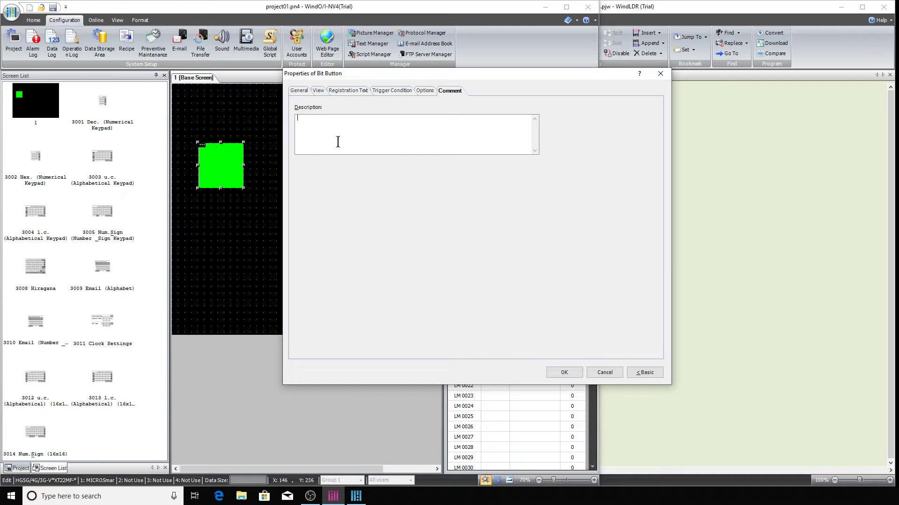
type("hmi")
key("BackSpace")
key("BackSpace")
key("BackSpace")
type("START HM")
left_click(572, 372)
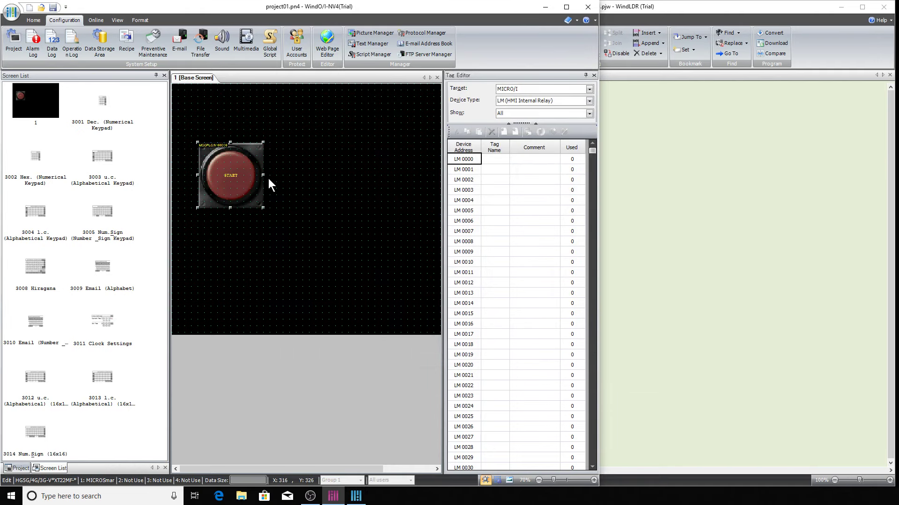
- Move the START button to the upper-left corner of the base screen and set its label's font size to 14
left_click_drag(234, 166, 218, 114)
left_click(265, 176)
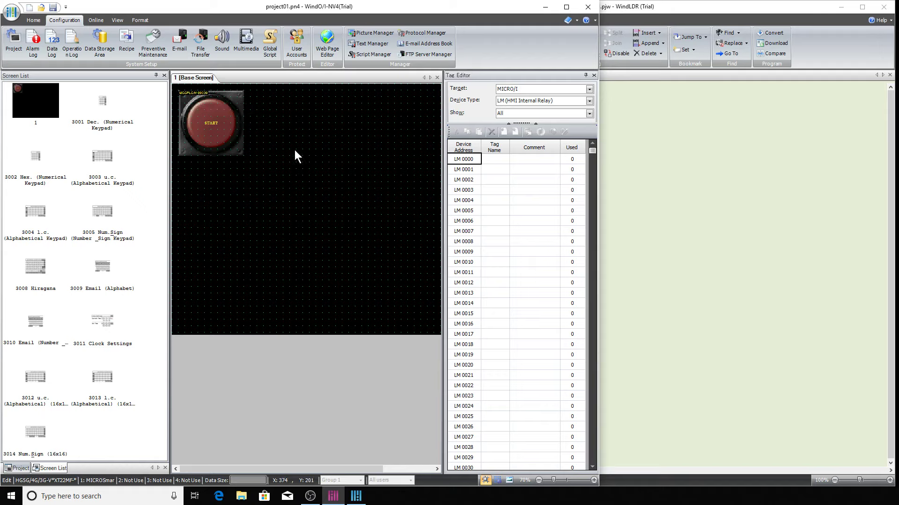
double_click(204, 113)
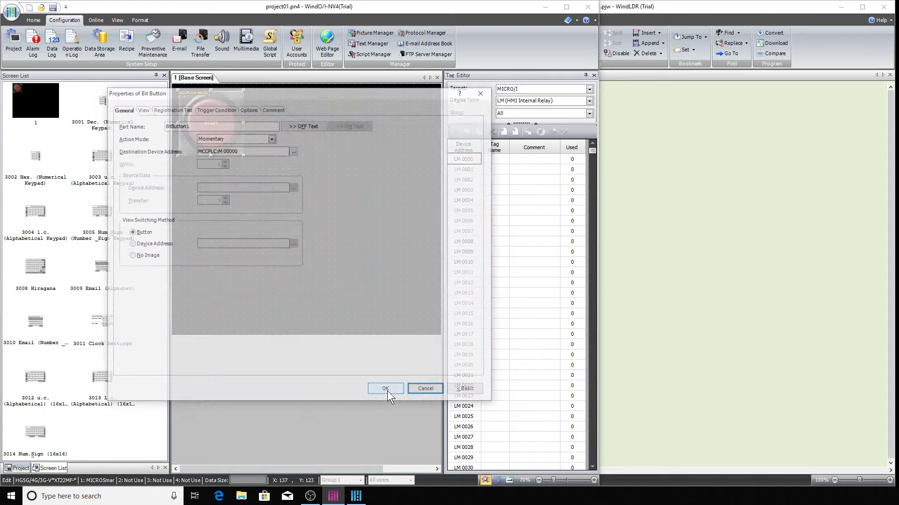
left_click(166, 109)
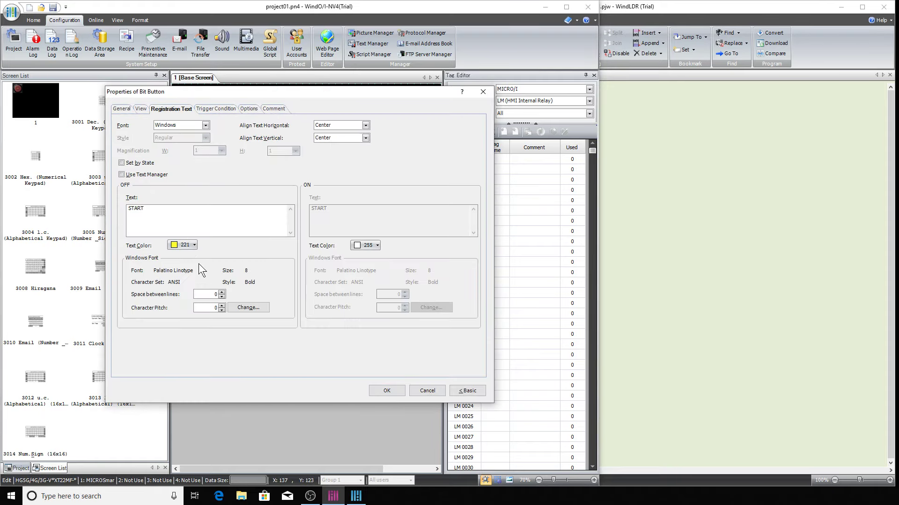
left_click(248, 306)
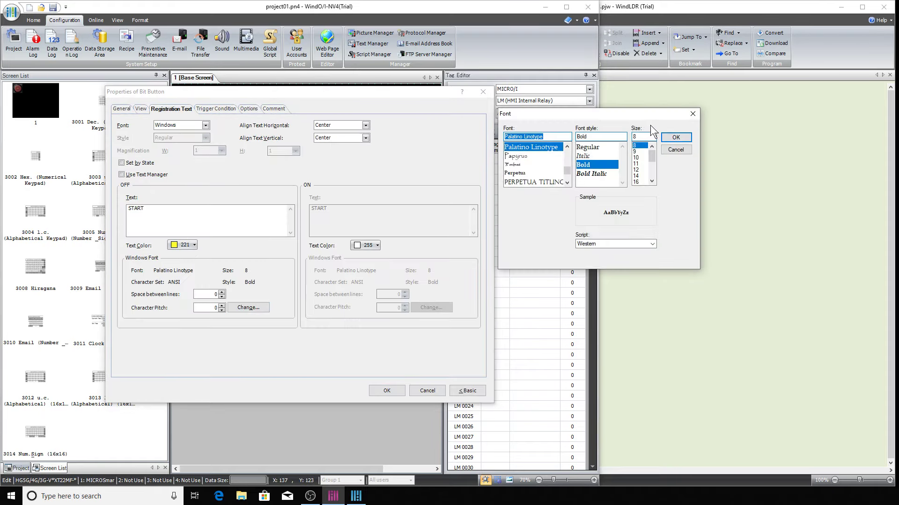
left_click(637, 176)
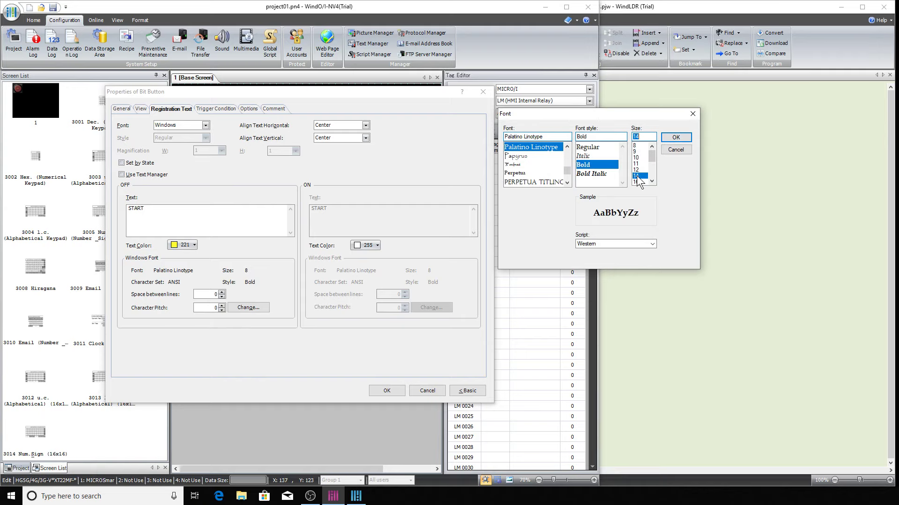
- Set the START button's bold Palatino Linotype text to size 18 and apply the properties
left_click(673, 137)
left_click(392, 387)
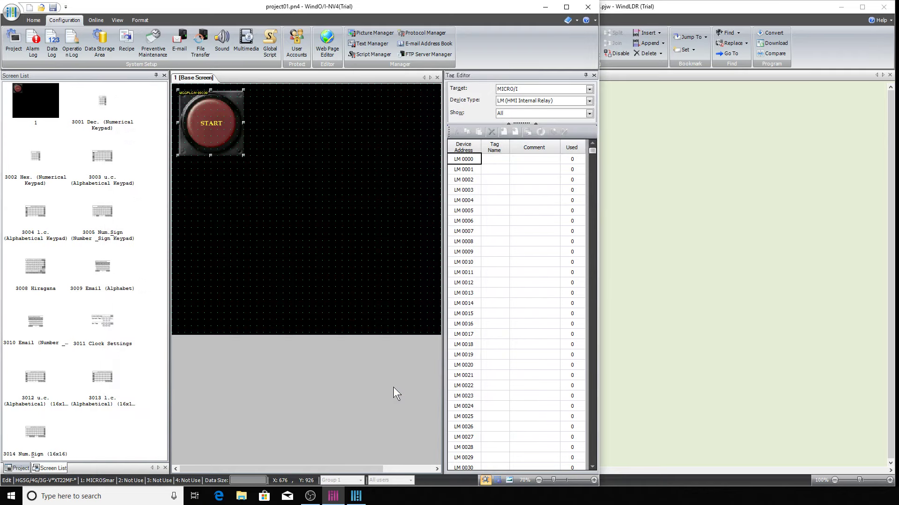
double_click(213, 125)
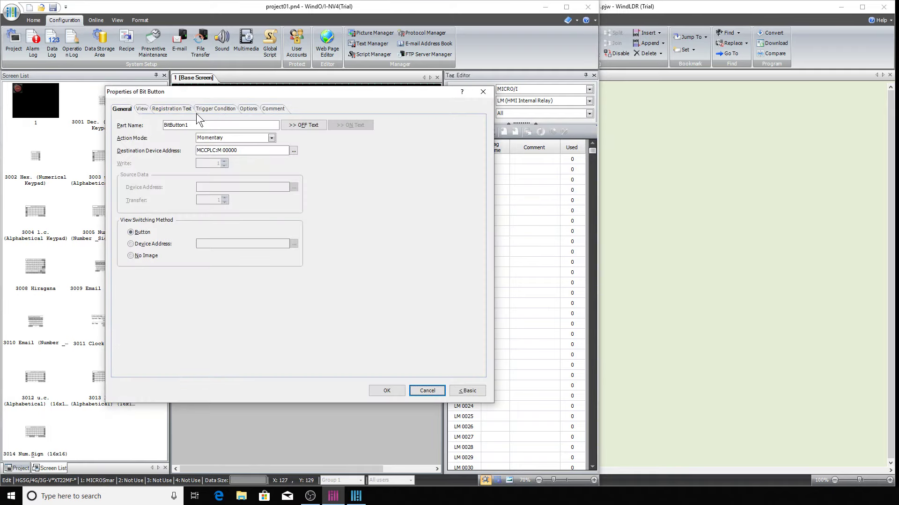
left_click(158, 109)
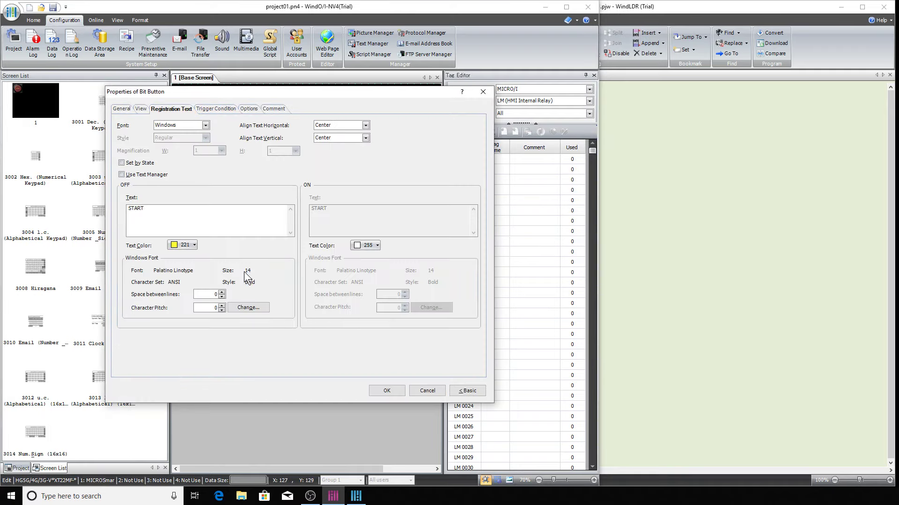
left_click(248, 307)
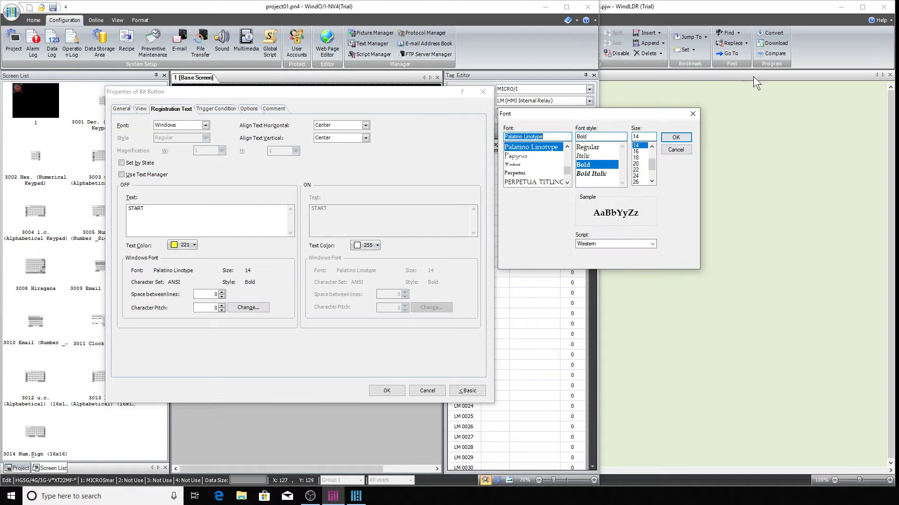
left_click(637, 157)
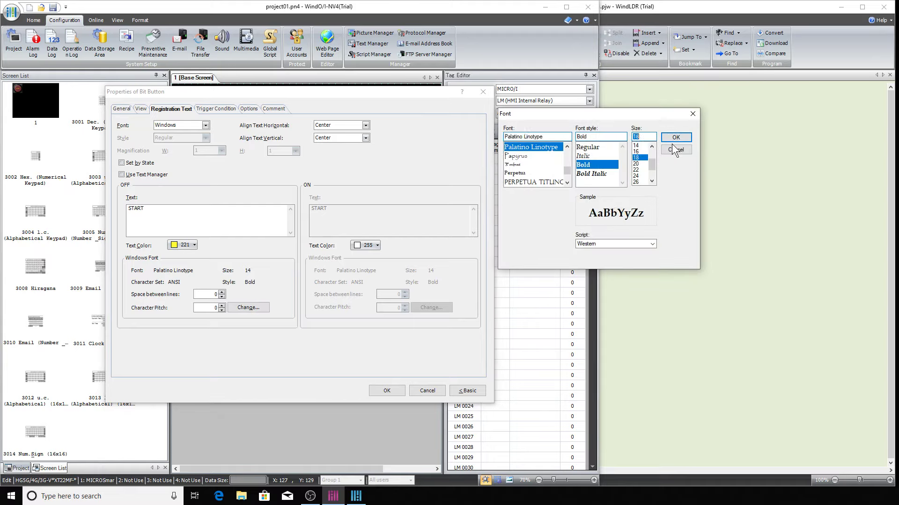
left_click(675, 137)
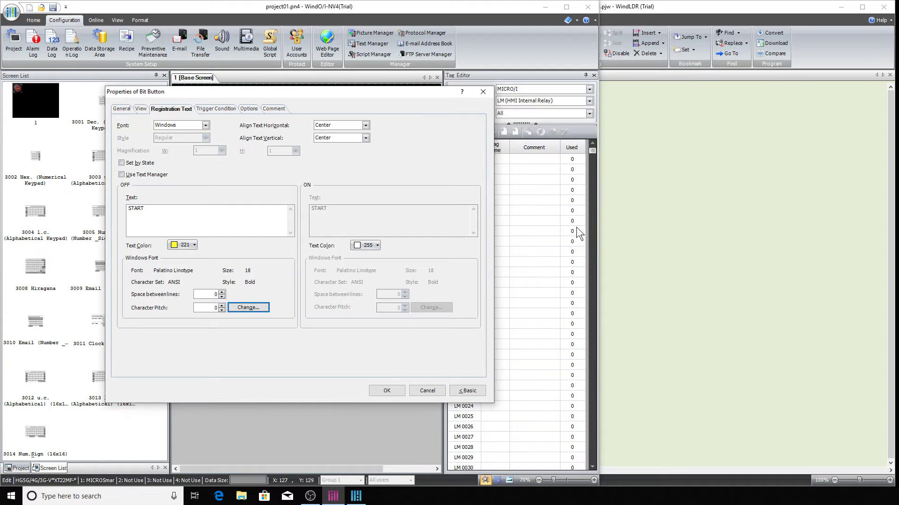
left_click(387, 391)
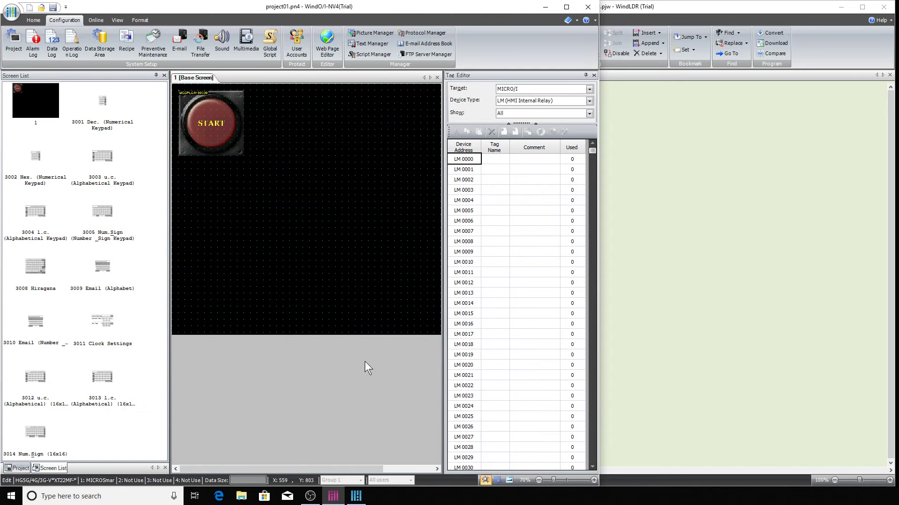
- Preview the base screen and toggle the START button between its OFF and ON appearance
left_click(510, 480)
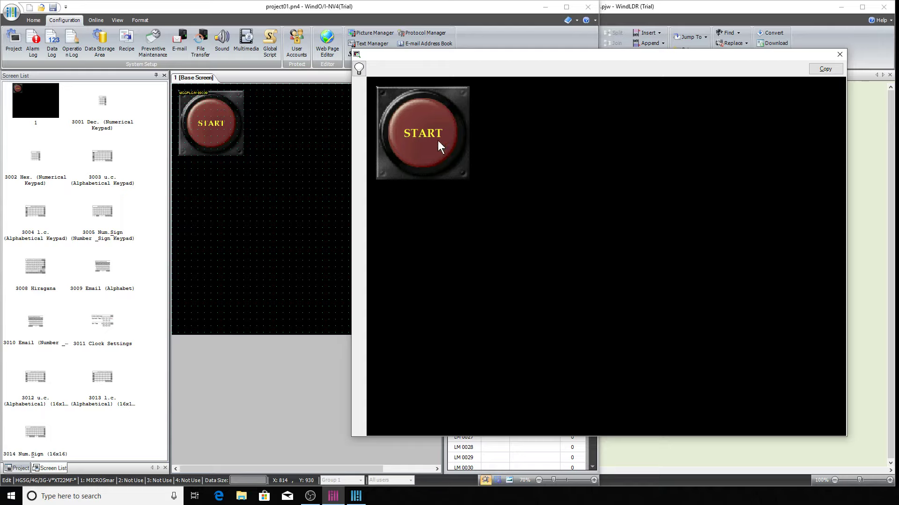
left_click(359, 69)
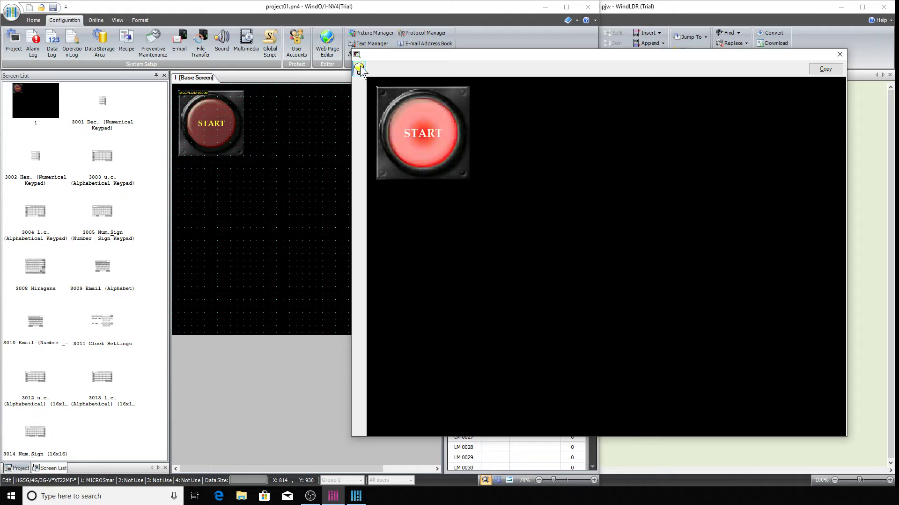
left_click(359, 69)
left_click(360, 68)
left_click(360, 69)
left_click(838, 56)
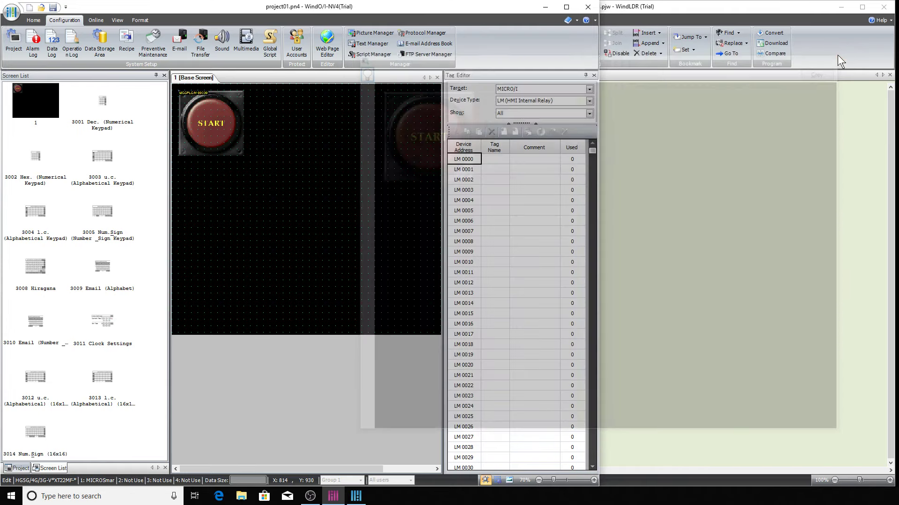
left_click(204, 115)
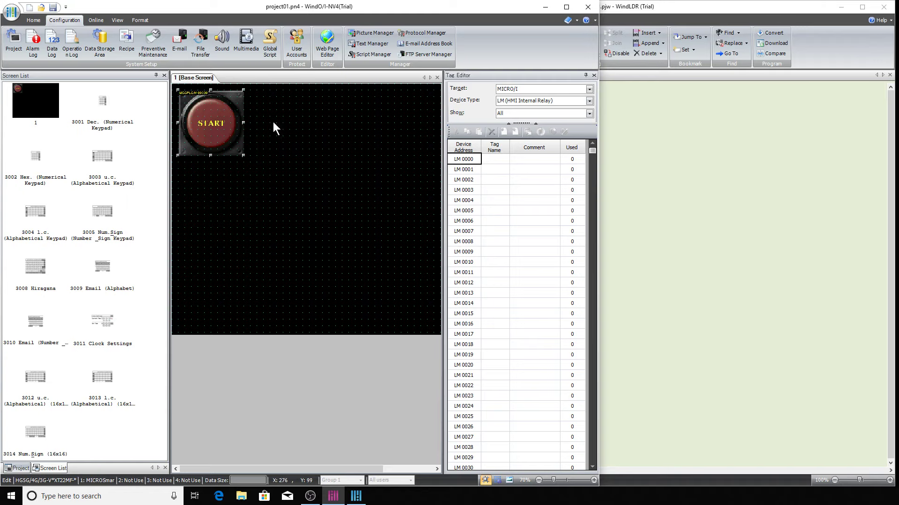
- Switch to WindLDR and place an OUT (Output) coil at the end of the START HMI rung
left_click(690, 181)
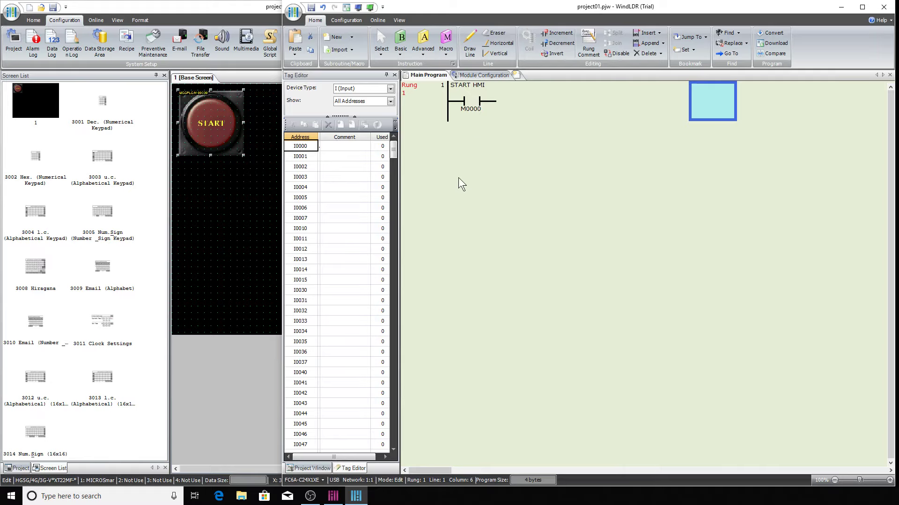
left_click(521, 107)
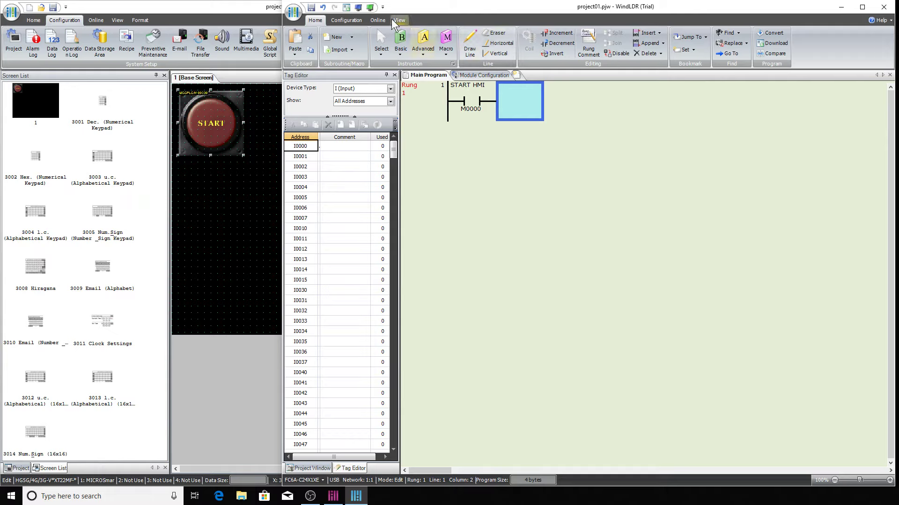
left_click(405, 40)
left_click(422, 86)
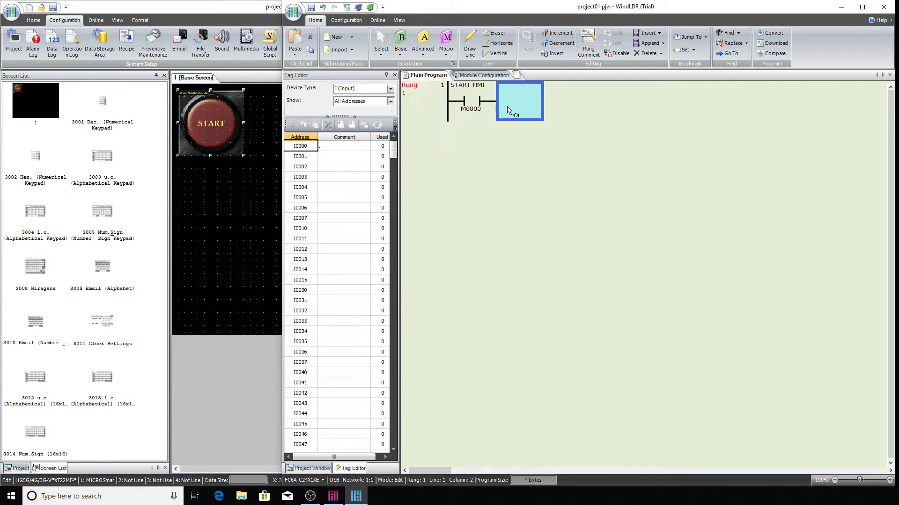
left_click(520, 108)
left_click(845, 104)
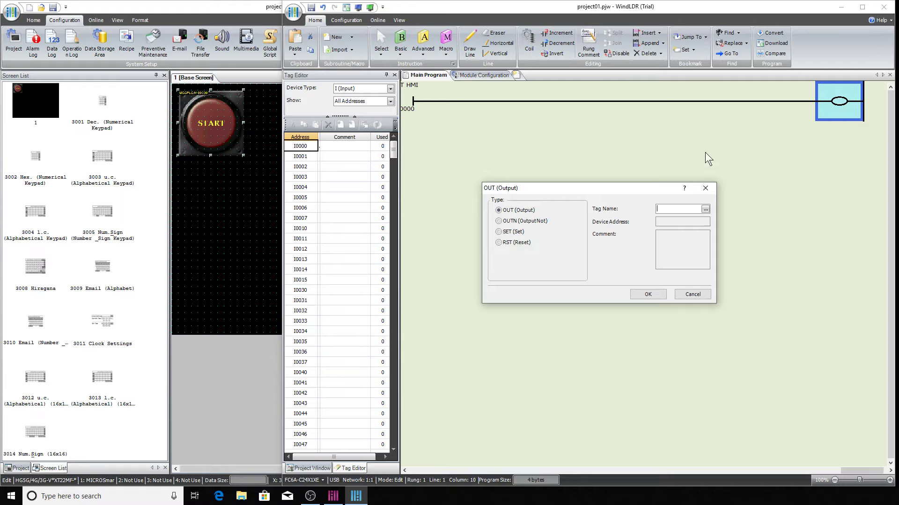
- Assign the output coil to Q0000 and comment it as MOTOR 1
left_click(672, 208)
type("G")
key("BackSpace")
type("Q0")
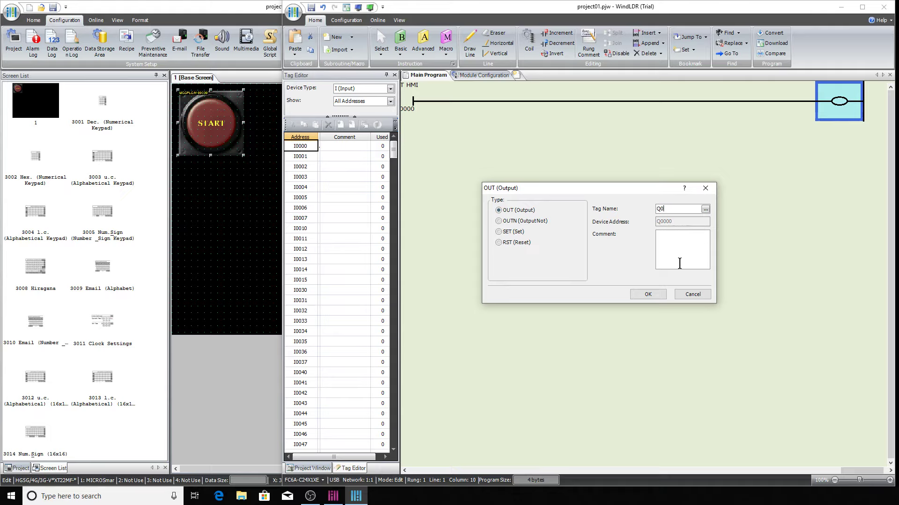
type("000")
type("MOTORT")
type(" 1")
left_click(658, 294)
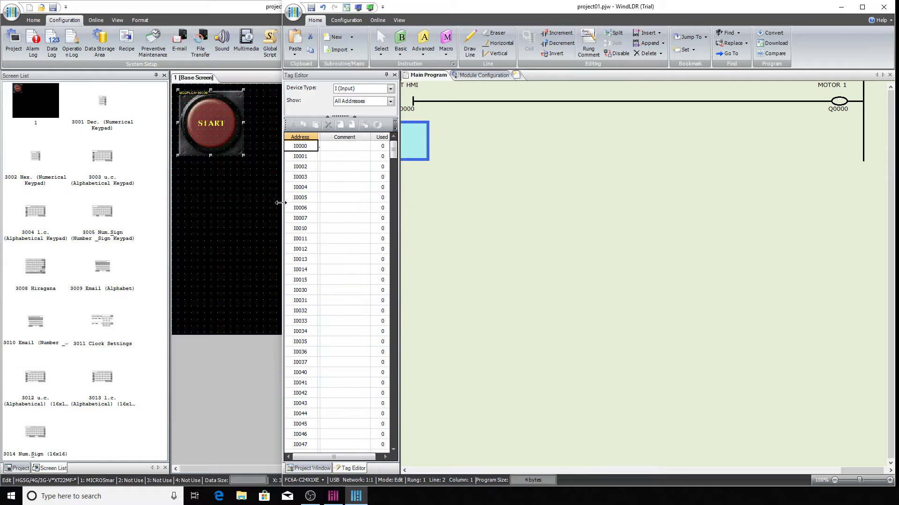
- Widen the WindLDR window to show the whole rung and save the ladder project to the Desktop as project01
left_click_drag(286, 202, 185, 206)
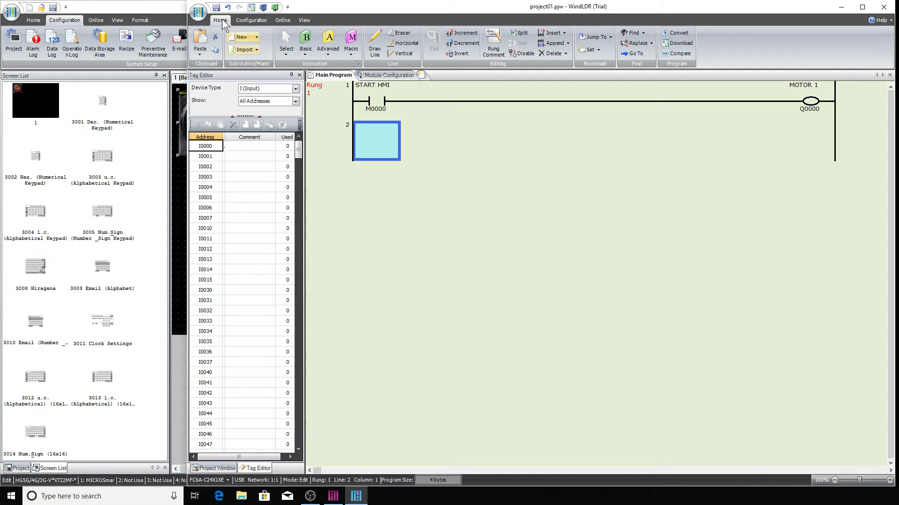
left_click(216, 7)
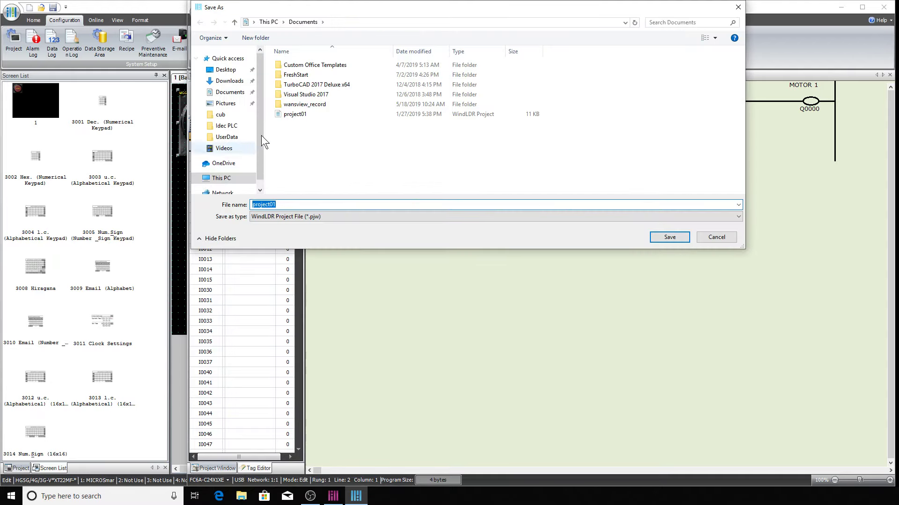
left_click(223, 71)
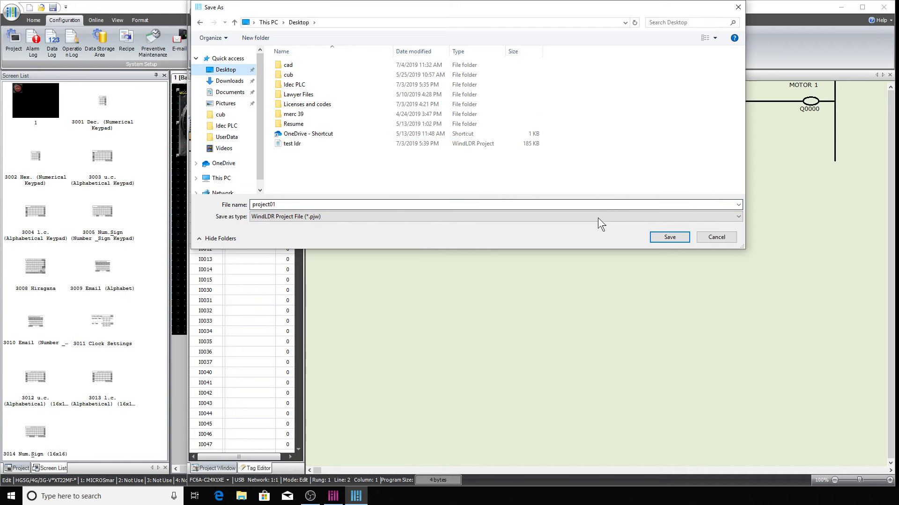
left_click(669, 237)
- Switch to WindO/I-NV4 and save the HMI project to the Desktop as project01
left_click(152, 7)
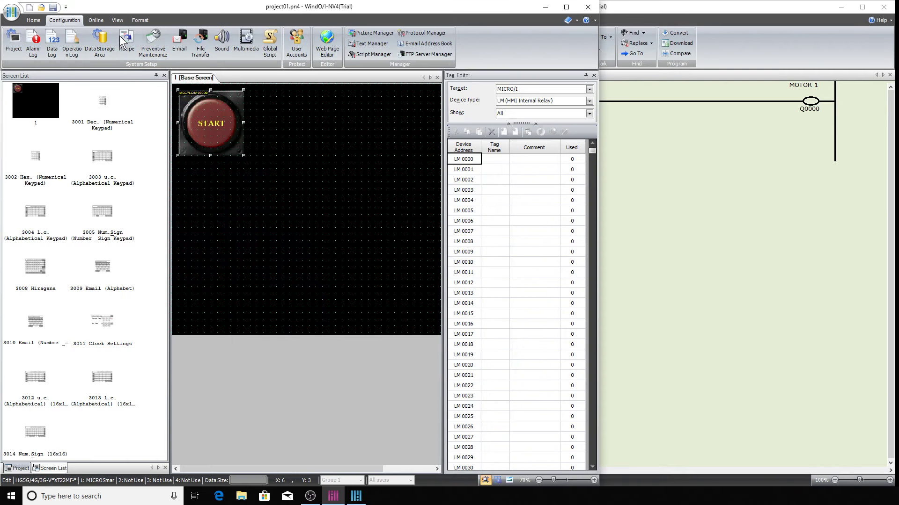
left_click(53, 8)
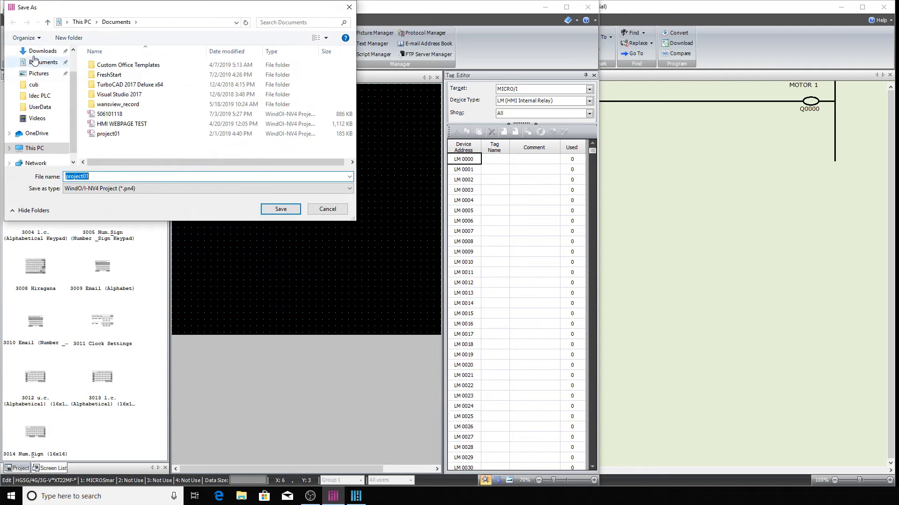
scroll(42, 84, "up", 1)
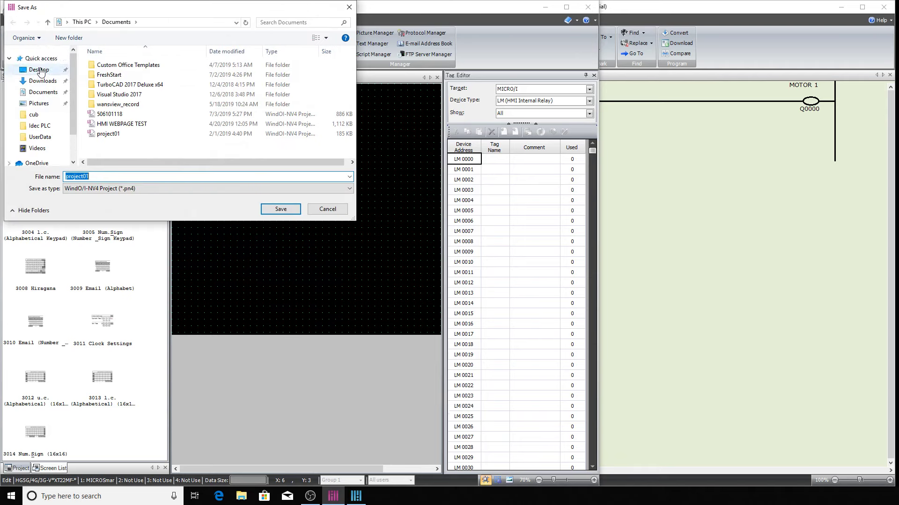
left_click(39, 69)
left_click(280, 209)
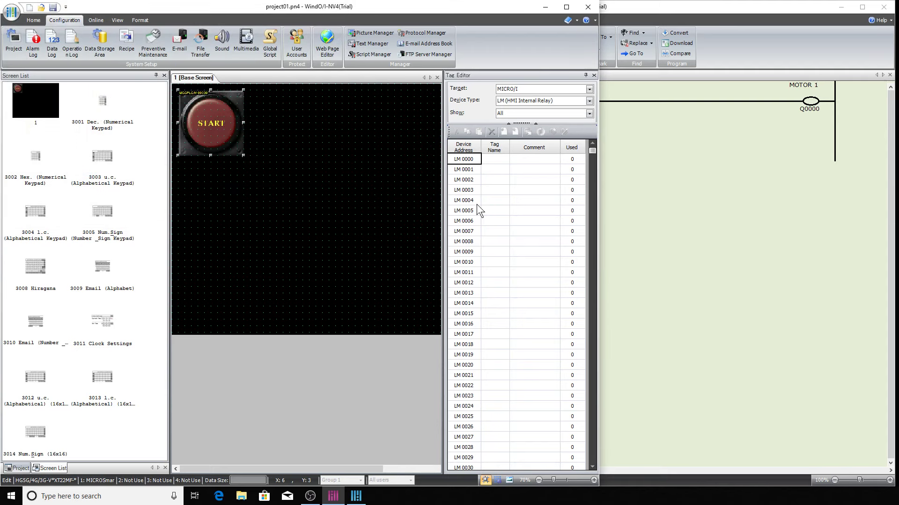
left_click(677, 204)
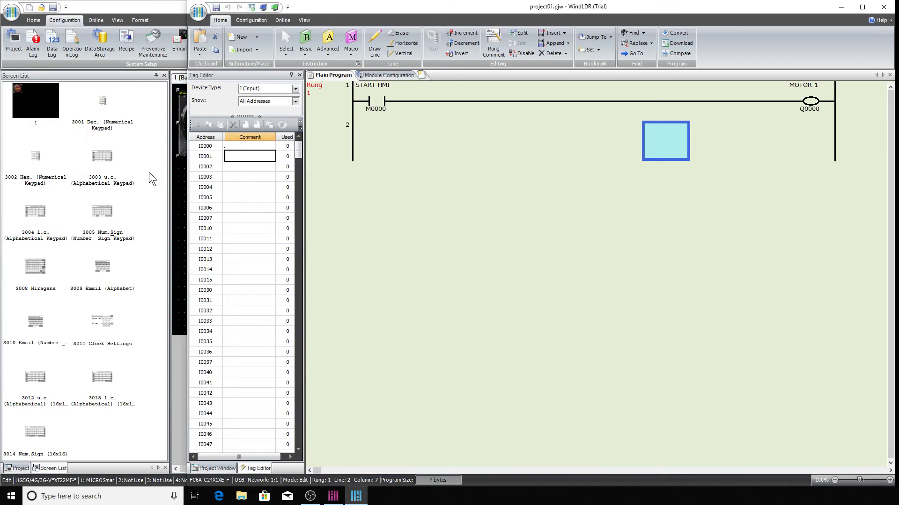
left_click(117, 159)
left_click(672, 233)
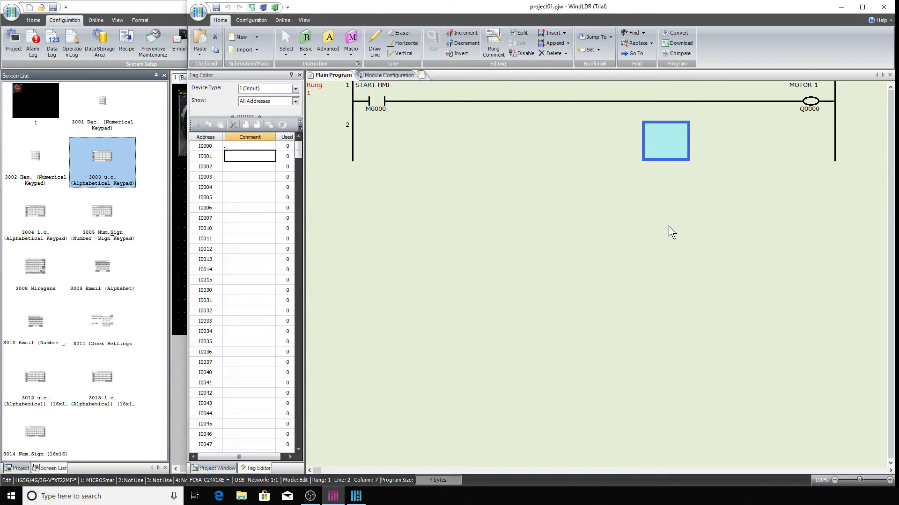
left_click(147, 138)
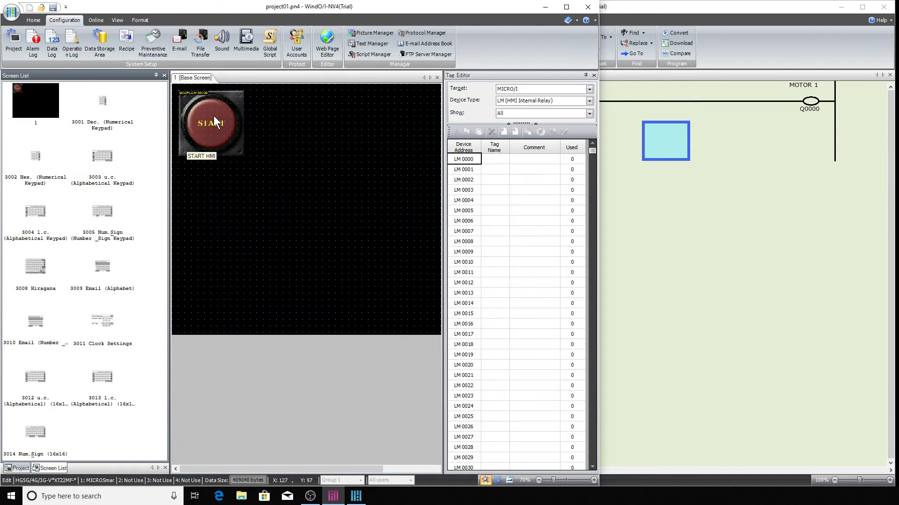
left_click(662, 217)
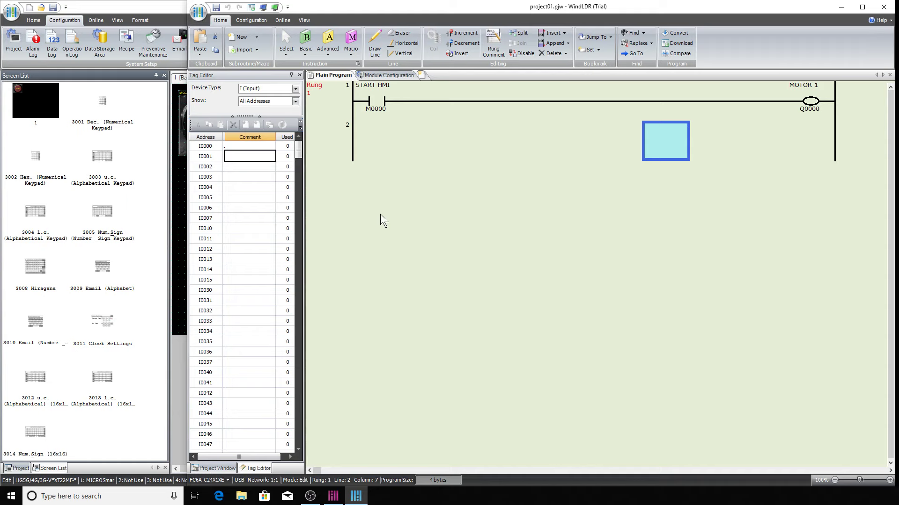
left_click(144, 128)
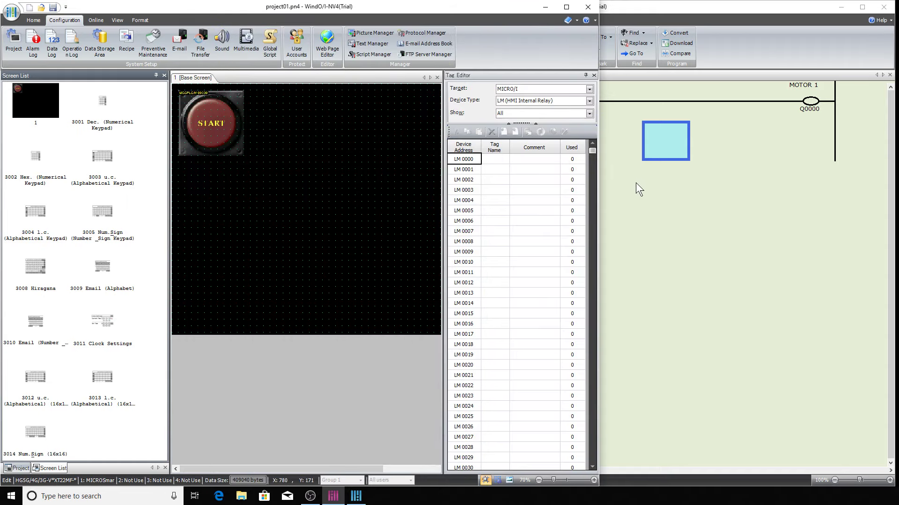
- Narrow the screen list pane and replace it with the project tree, checking the Web Page Editor entry
left_click(34, 21)
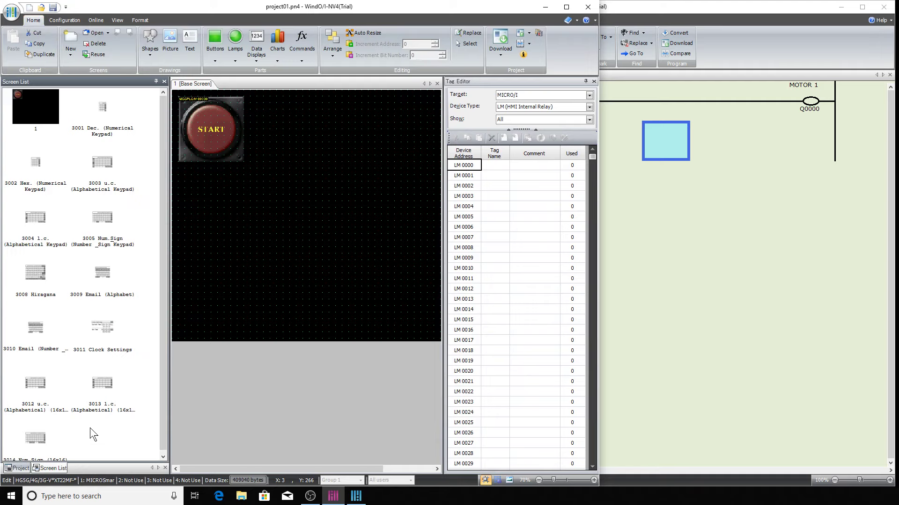
left_click_drag(169, 305, 98, 304)
left_click(18, 468)
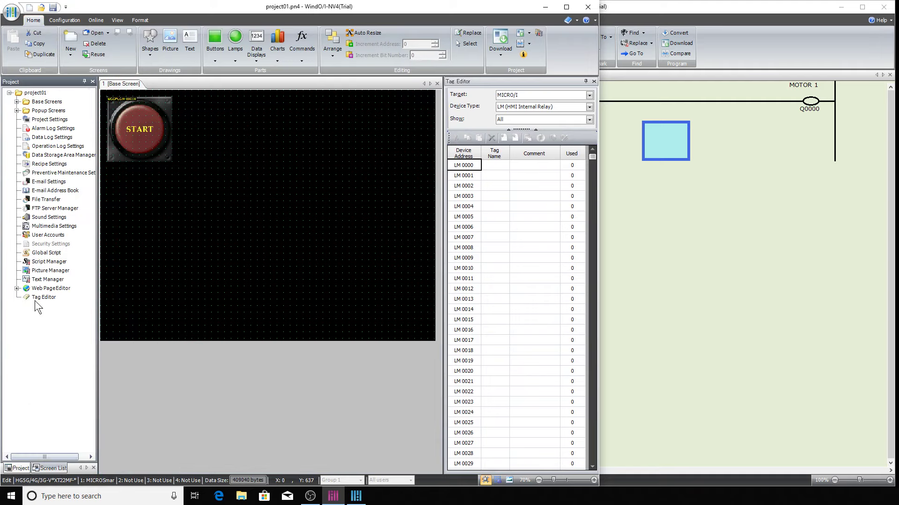
left_click(17, 288)
left_click(17, 289)
- Switch to WindLDR, show its project tree, and expand the Web Page Editor and its Image folder
left_click(636, 211)
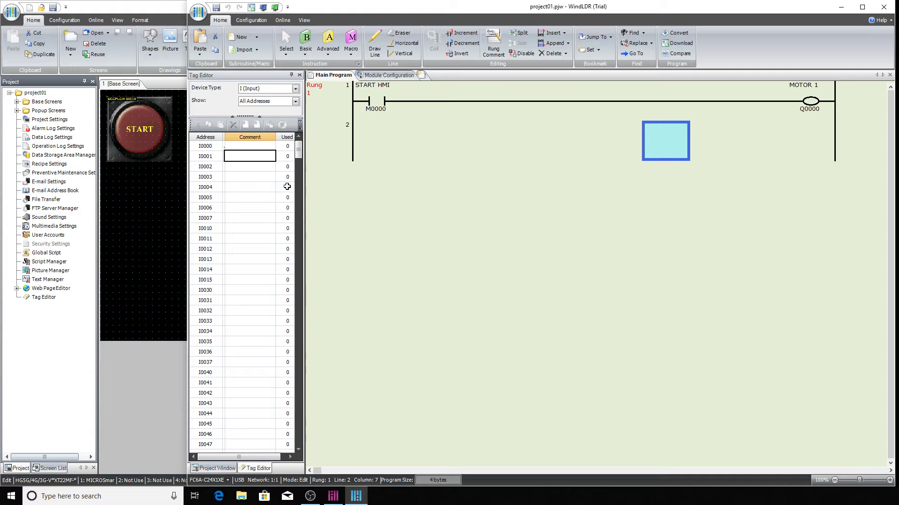
left_click(228, 469)
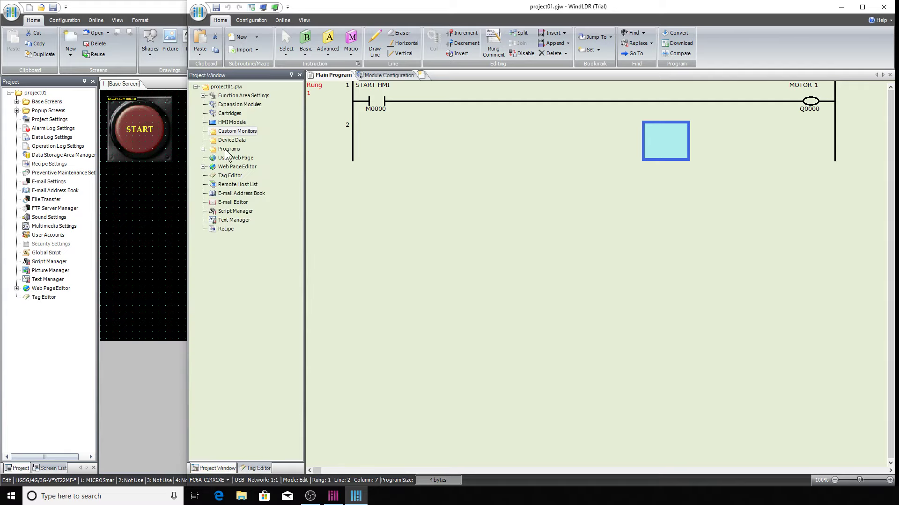
left_click(203, 167)
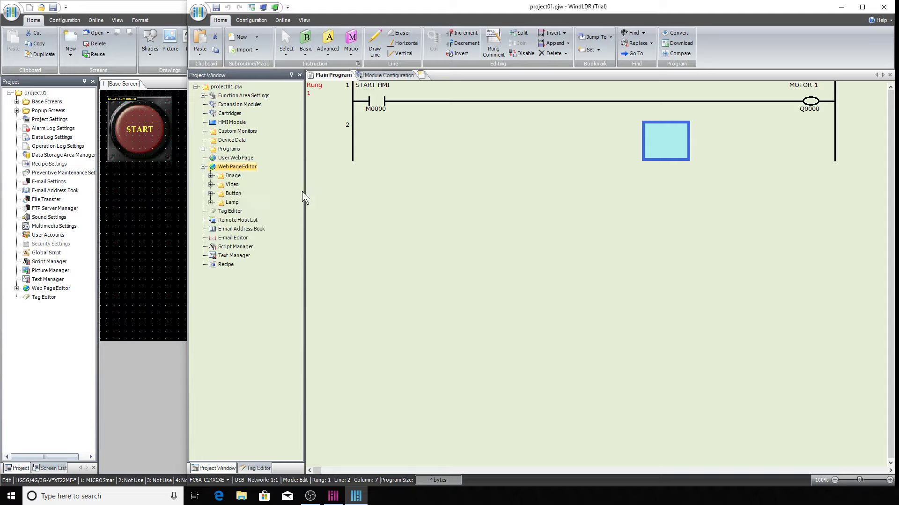
left_click(211, 176)
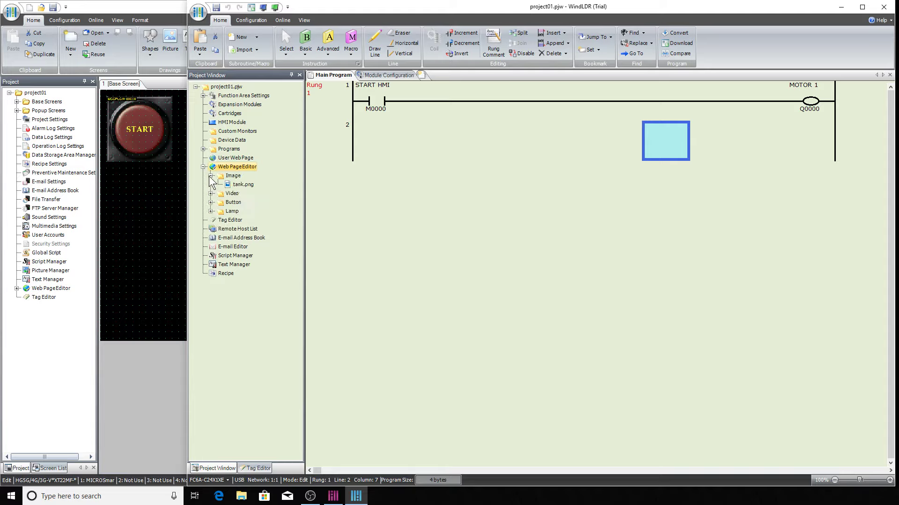
- Expand the Video and Button folders under Web Page Editor in the project tree
left_click(211, 194)
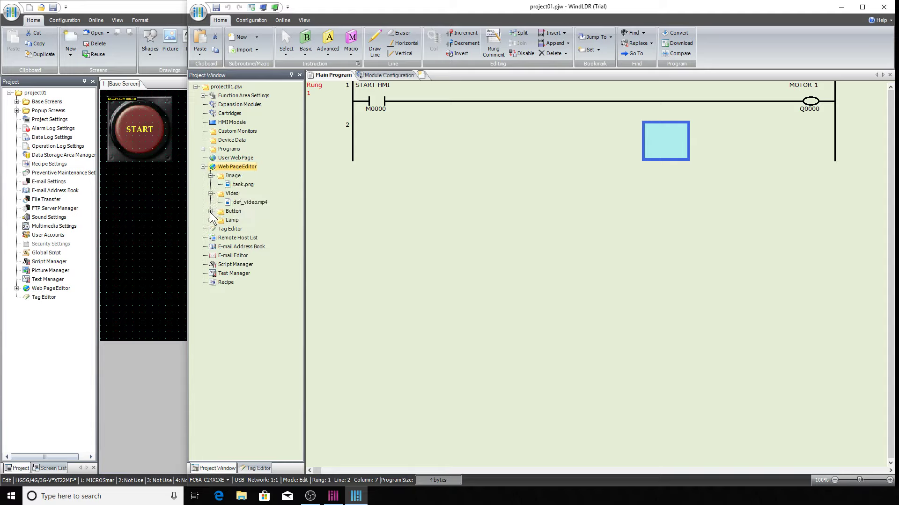
left_click(211, 212)
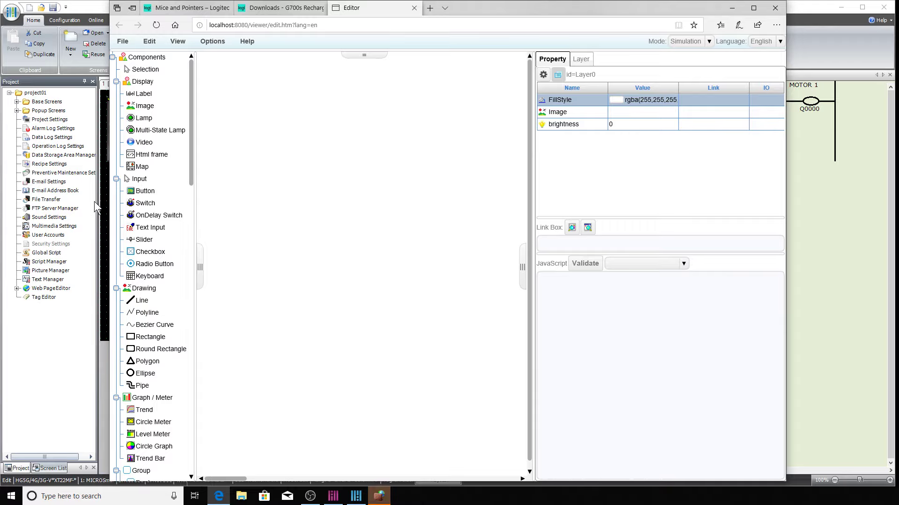
- Switch to the web page editor, widen its window and canvas, and draw a Switch component near the canvas's upper-left corner
left_click_drag(111, 205, 7, 196)
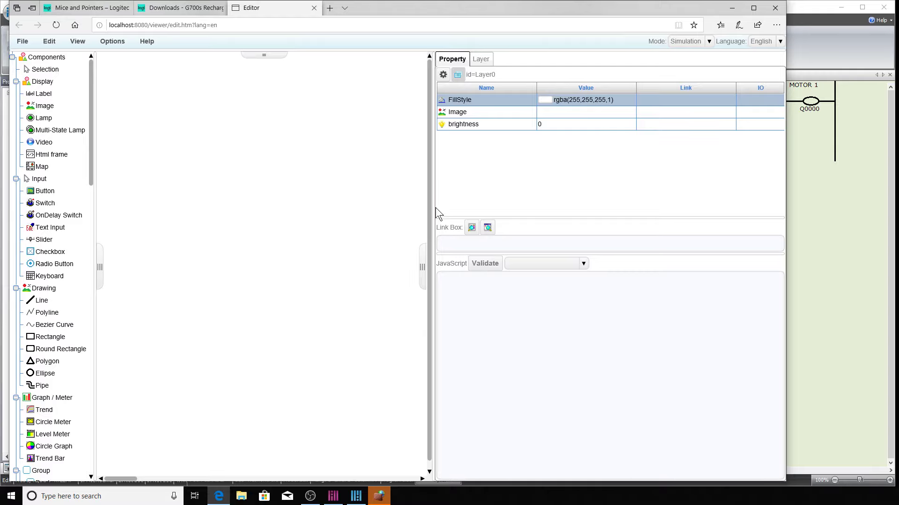
left_click_drag(434, 200, 462, 201)
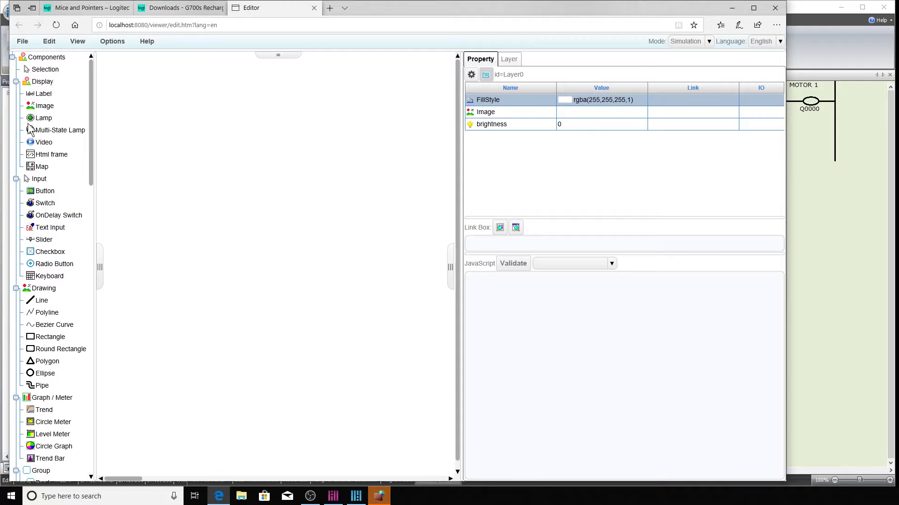
left_click(45, 192)
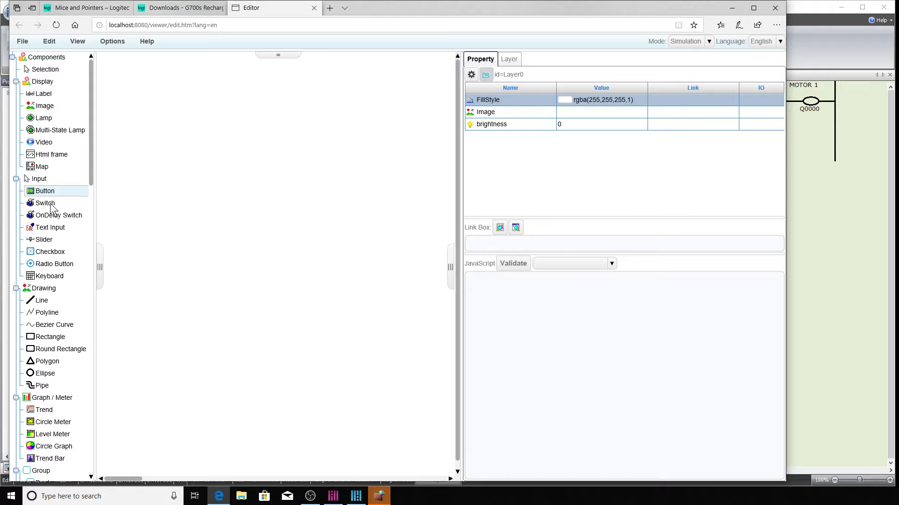
left_click(31, 205)
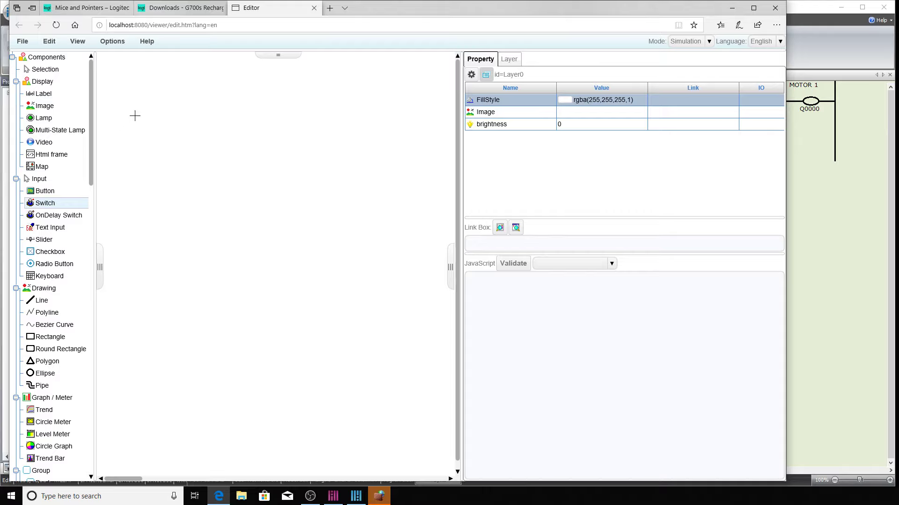
left_click_drag(154, 118, 221, 159)
left_click_drag(257, 207, 259, 206)
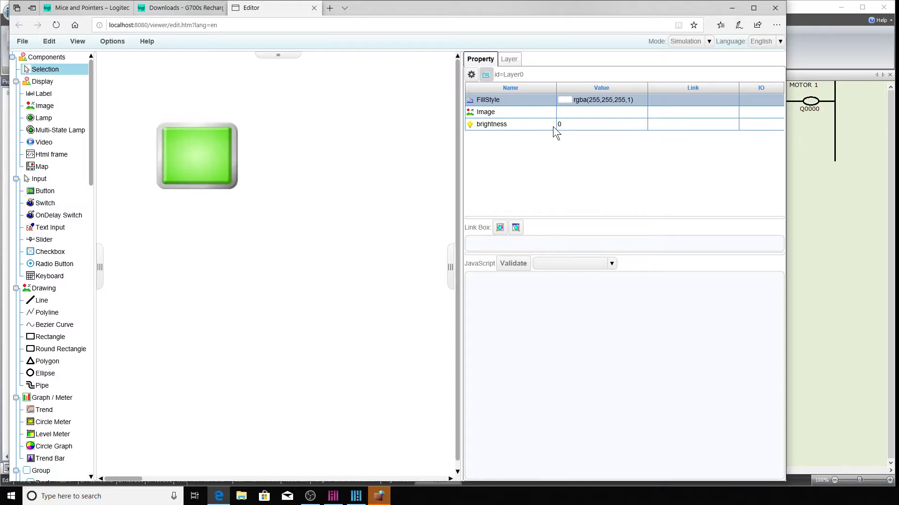
- Select the switch and look through the lamp folder images offered for its imgOff property
left_click(191, 155)
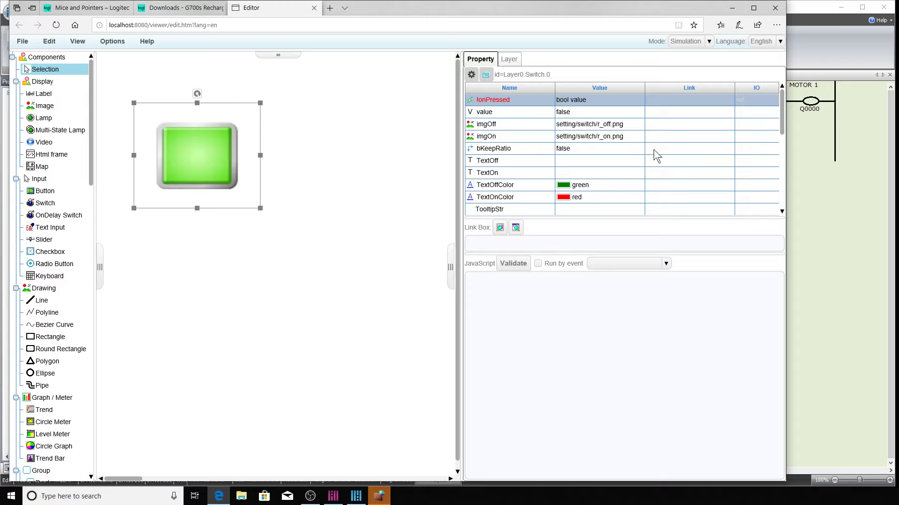
double_click(613, 125)
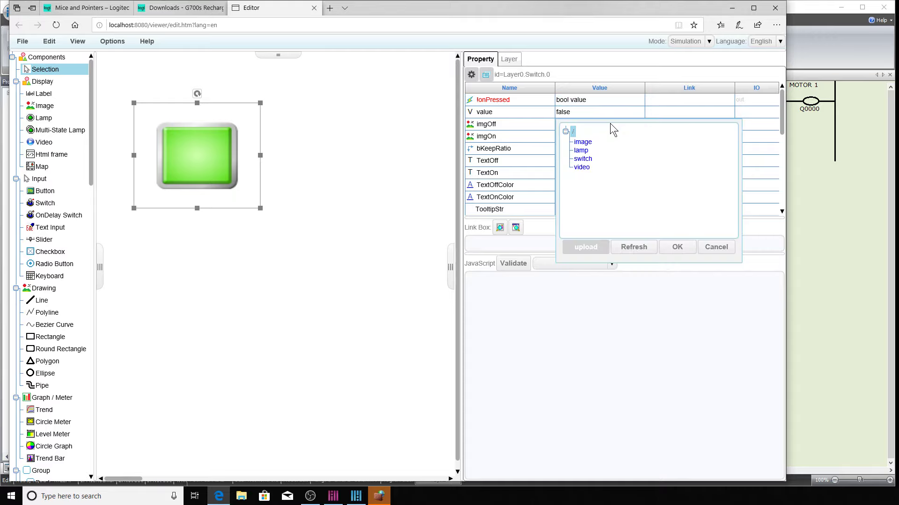
left_click(580, 151)
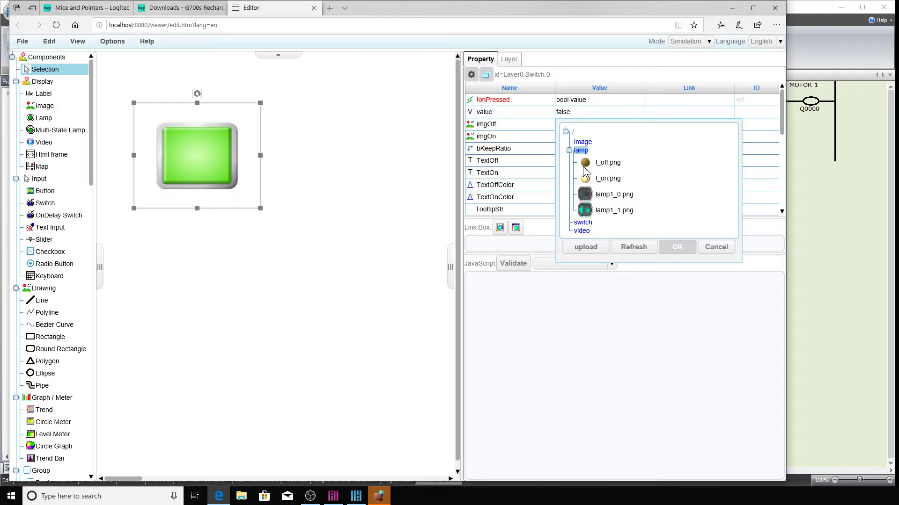
left_click(725, 247)
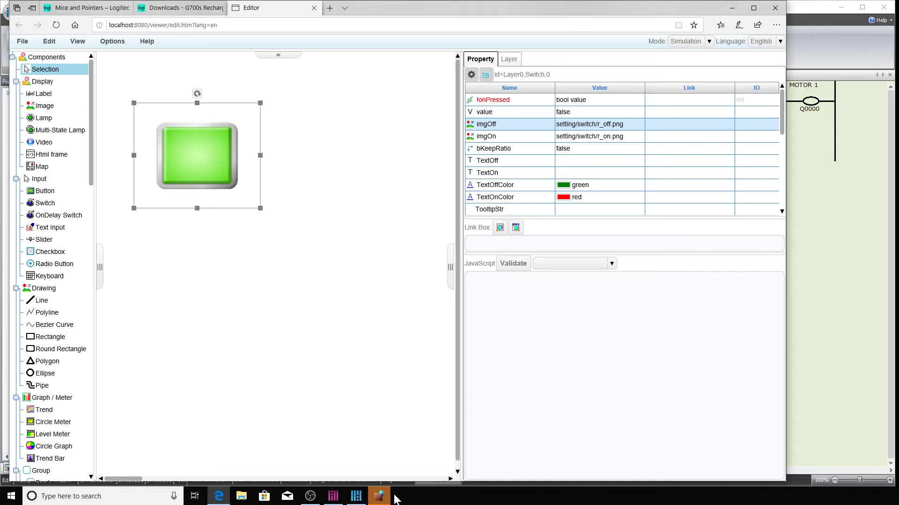
- Allow HttpIOServer through Windows Defender Firewall on private networks
left_click(379, 498)
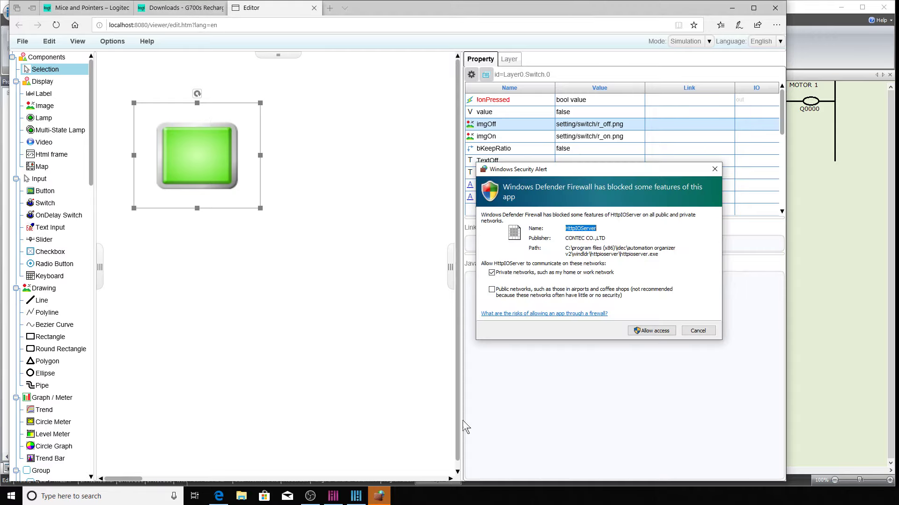
left_click(662, 333)
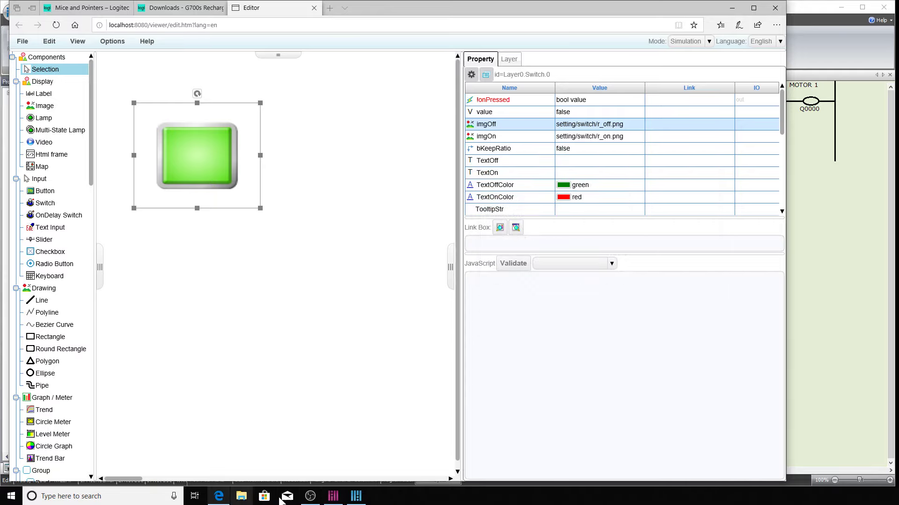
- Switch to WindLDR and add the unlit red round pushbutton from Symbol Factory's Gadget Buttons 2 to the Button folder as BUTTON RED OFF
left_click(356, 496)
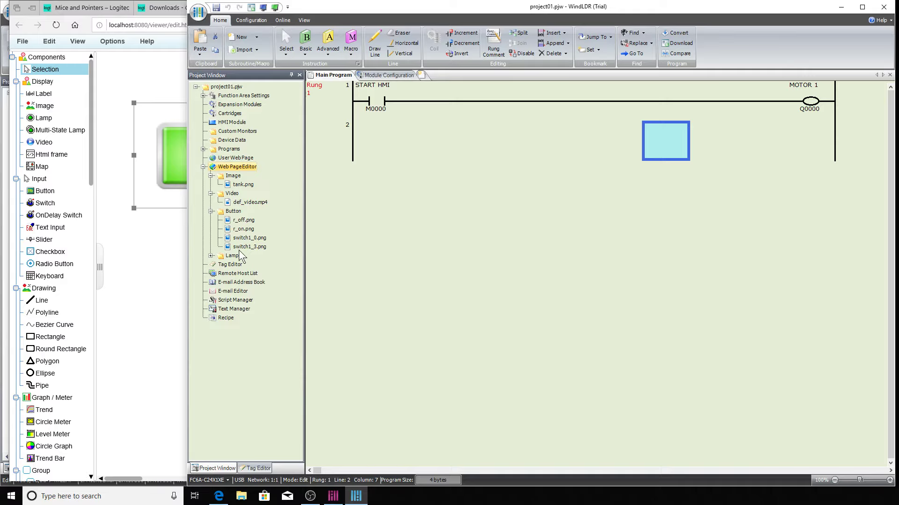
right_click(234, 211)
left_click(268, 238)
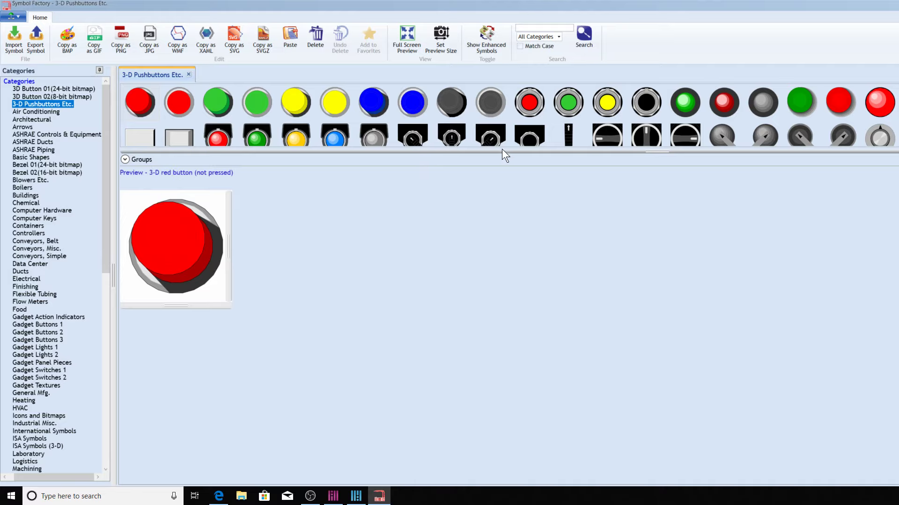
left_click_drag(564, 154, 552, 273)
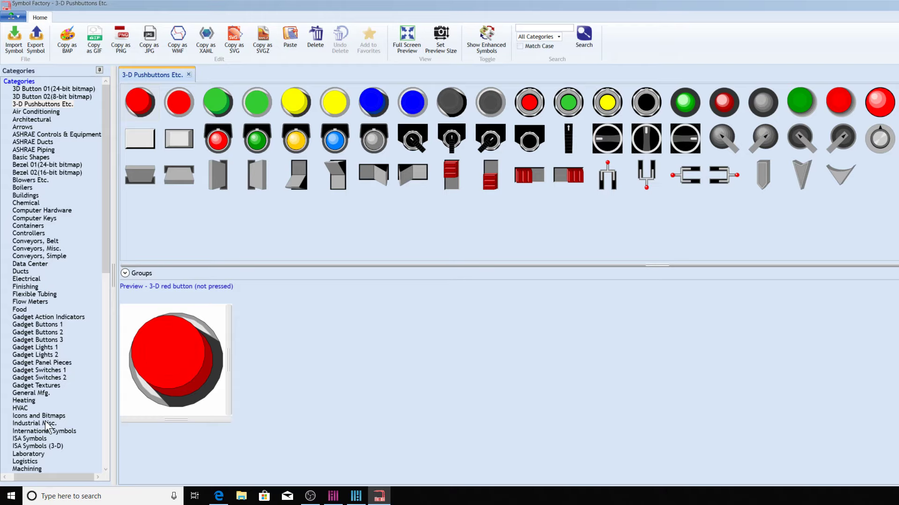
left_click(52, 325)
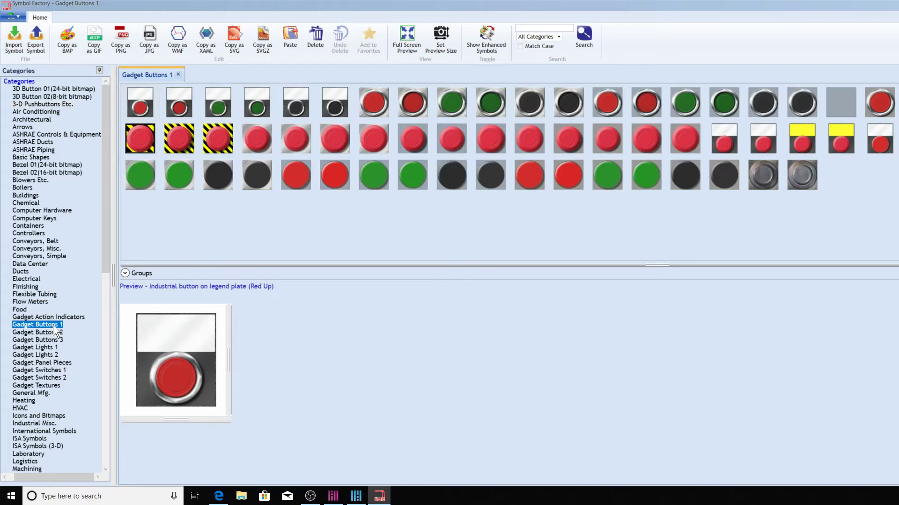
left_click(51, 332)
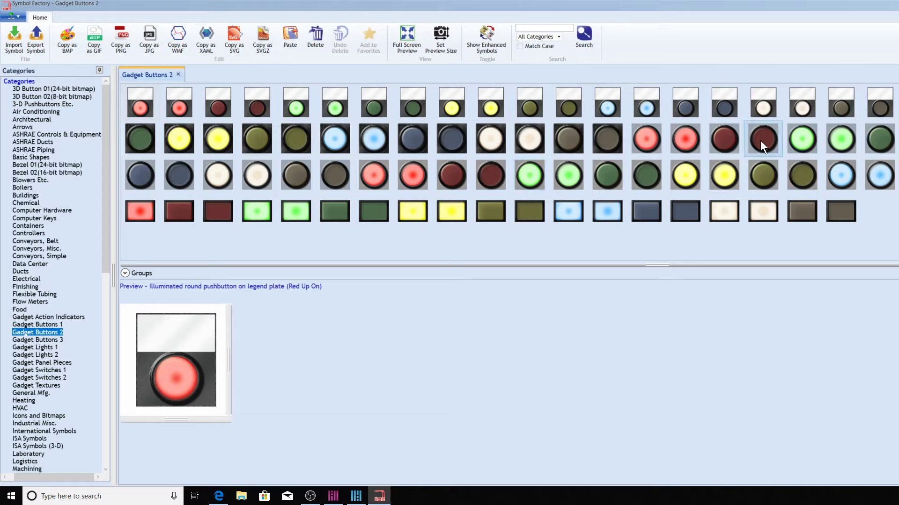
left_click(730, 138)
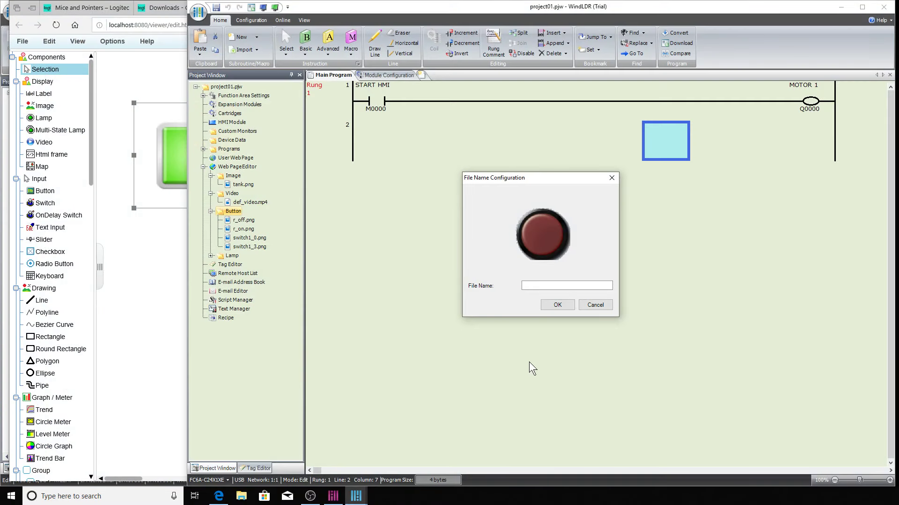
type("BUTTON RED OFF")
left_click(566, 307)
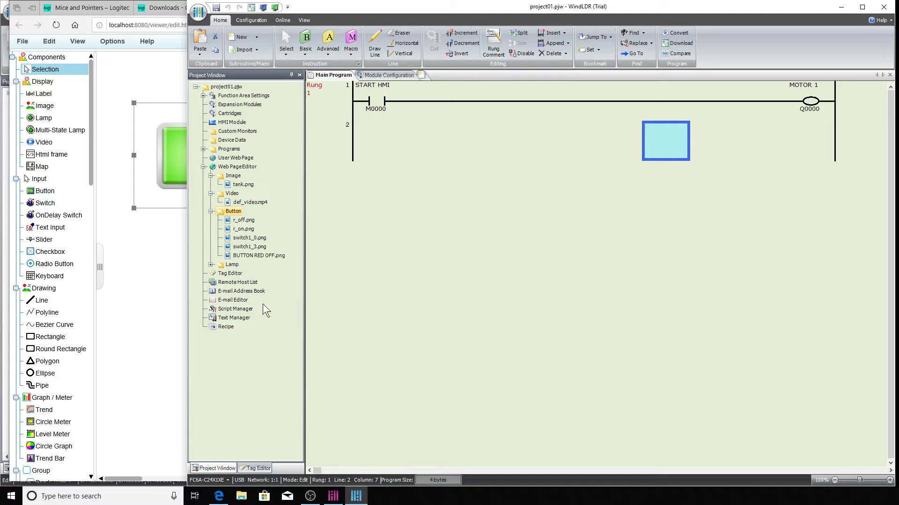
- Add the lit red round pushbutton from Symbol Factory's Gadget Buttons 2 to the Button folder as BUTTON RED ON
right_click(231, 215)
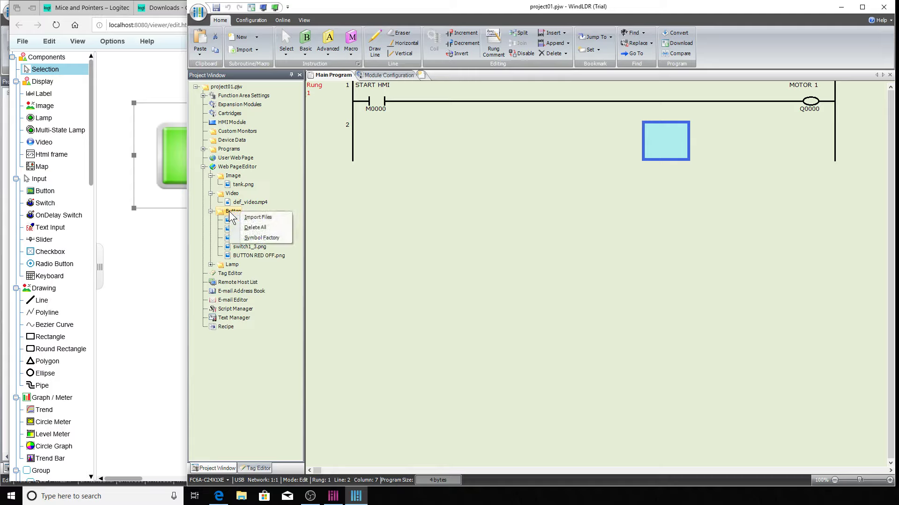
left_click(260, 238)
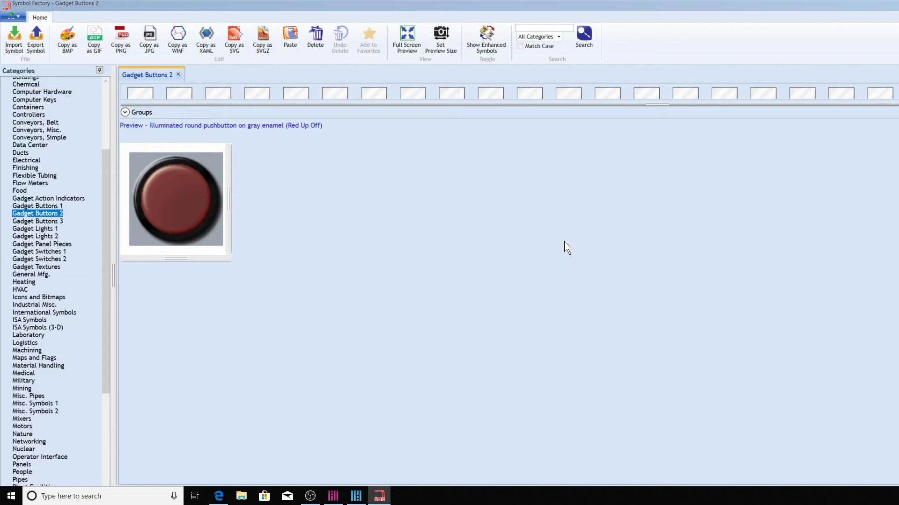
left_click_drag(666, 102, 668, 298)
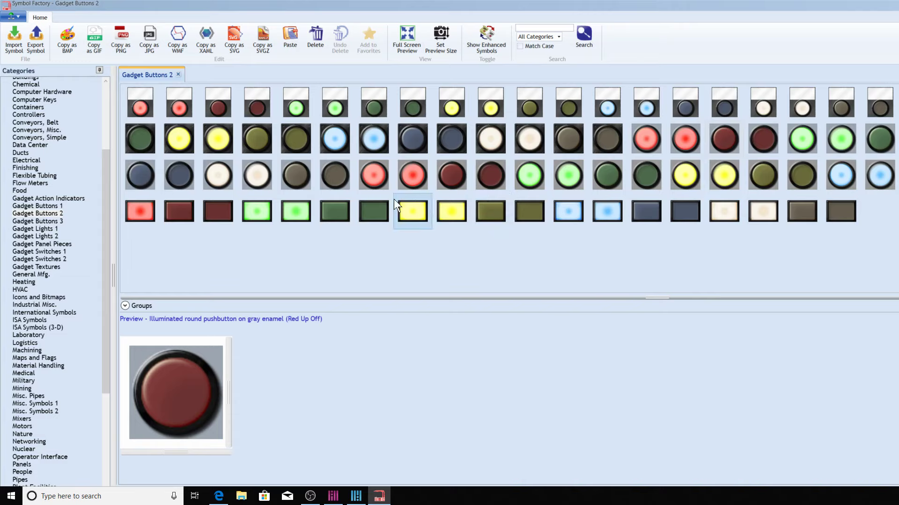
left_click(414, 176)
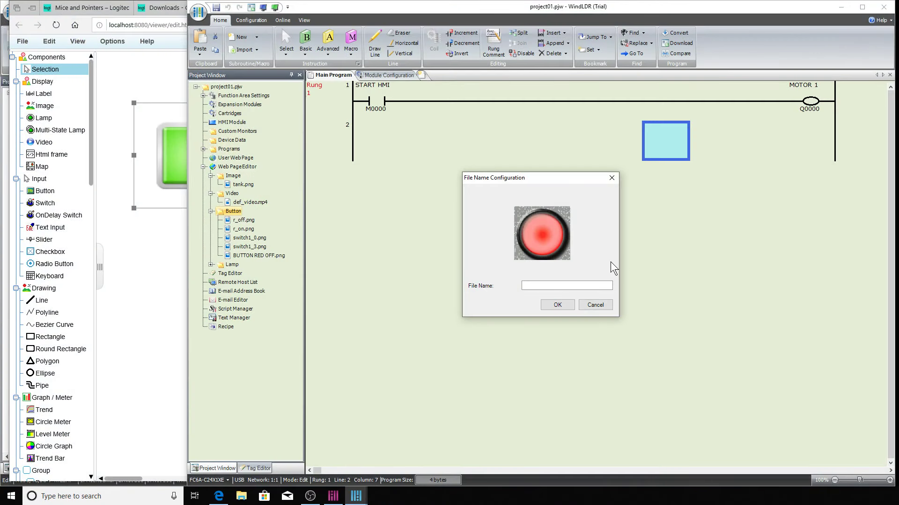
type("BUTTON RED ON")
left_click(558, 304)
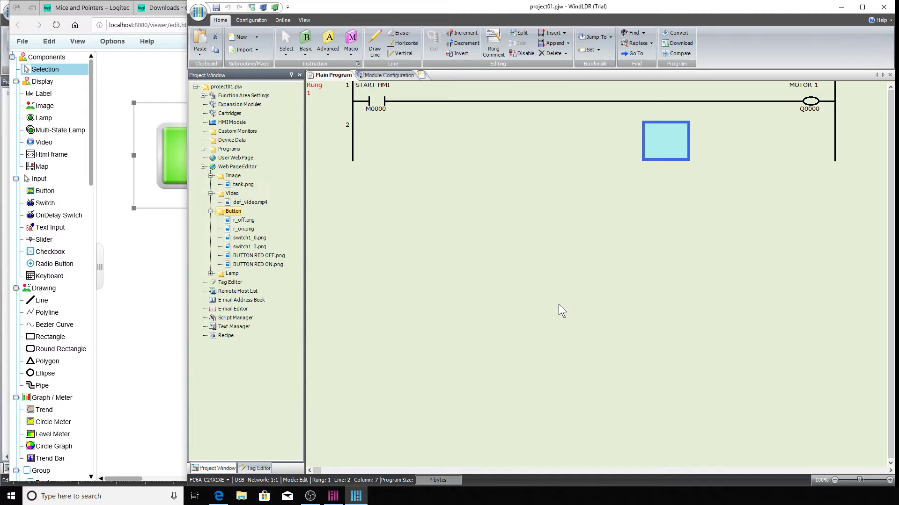
- Return to the web page editor, refresh the image list for the switch's imgOff property, and check the lamp folder
left_click(146, 248)
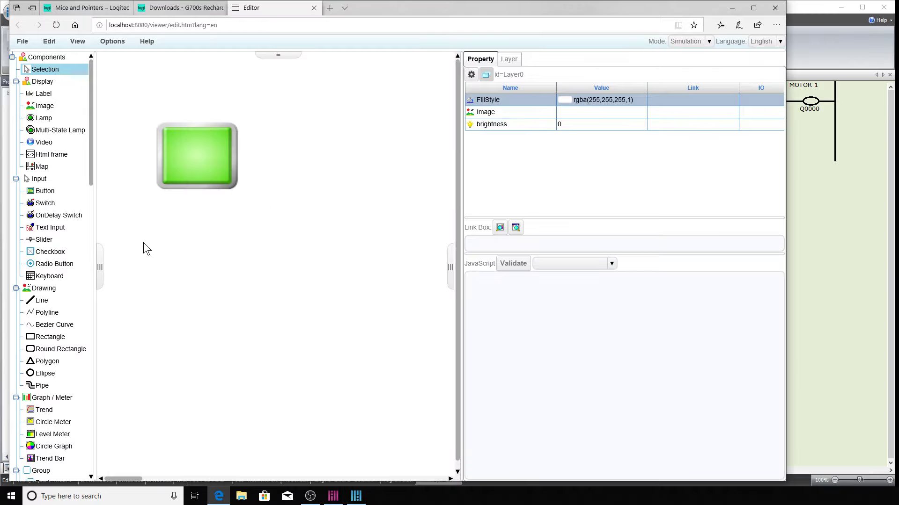
left_click(233, 153)
left_click(627, 124)
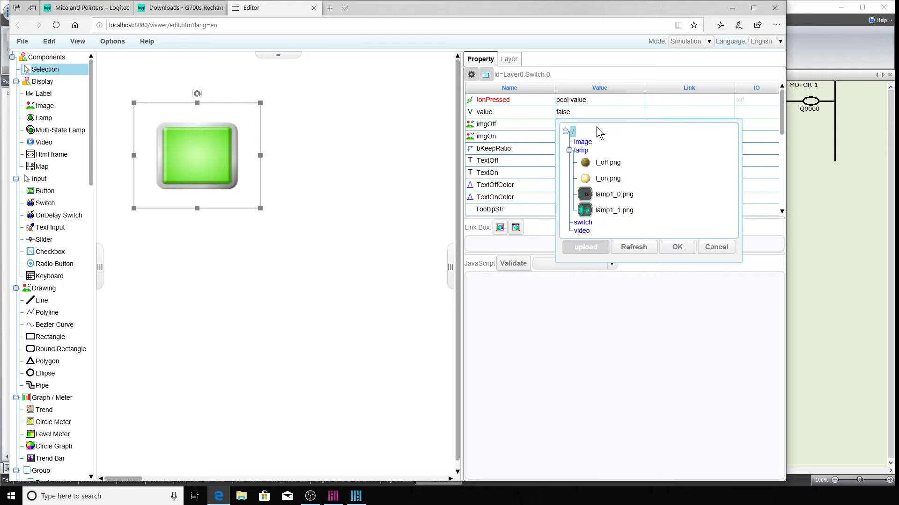
left_click(639, 246)
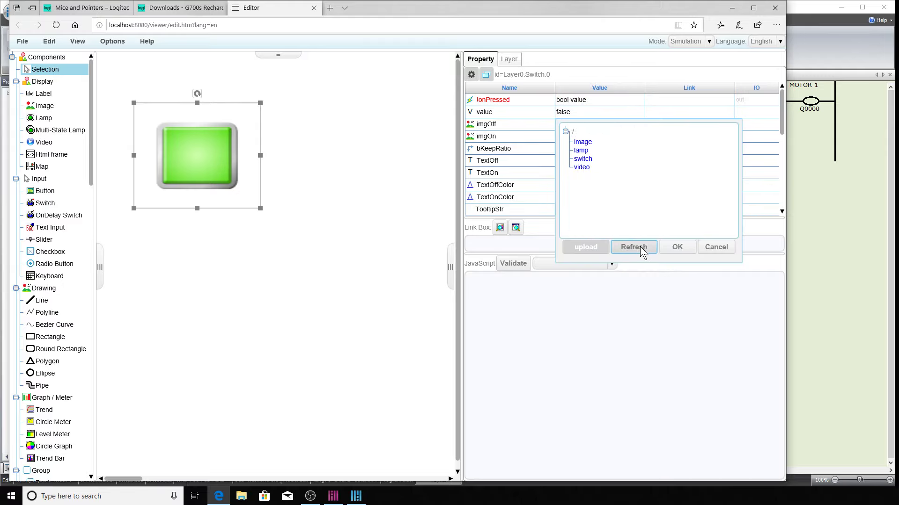
left_click(581, 151)
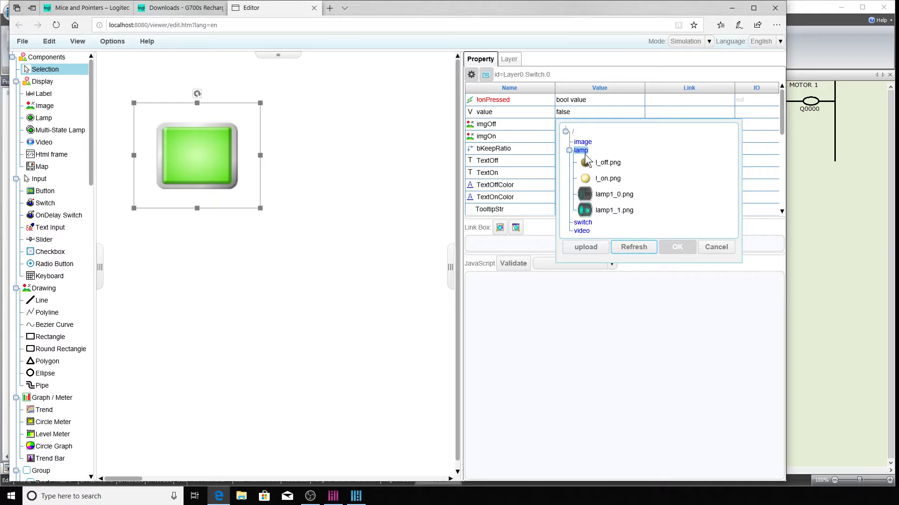
left_click(716, 247)
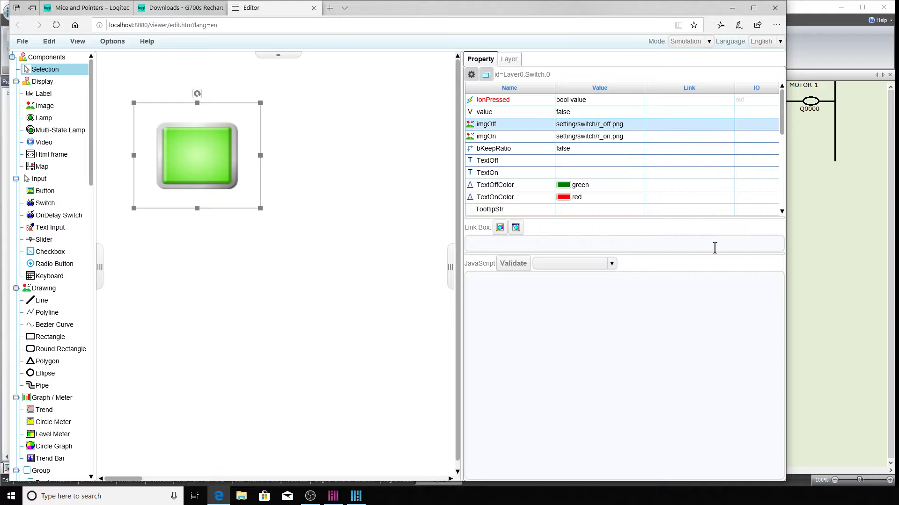
- Set the switch's imgOff image to BUTTON RED OFF.png from the switch folder
left_click(590, 129)
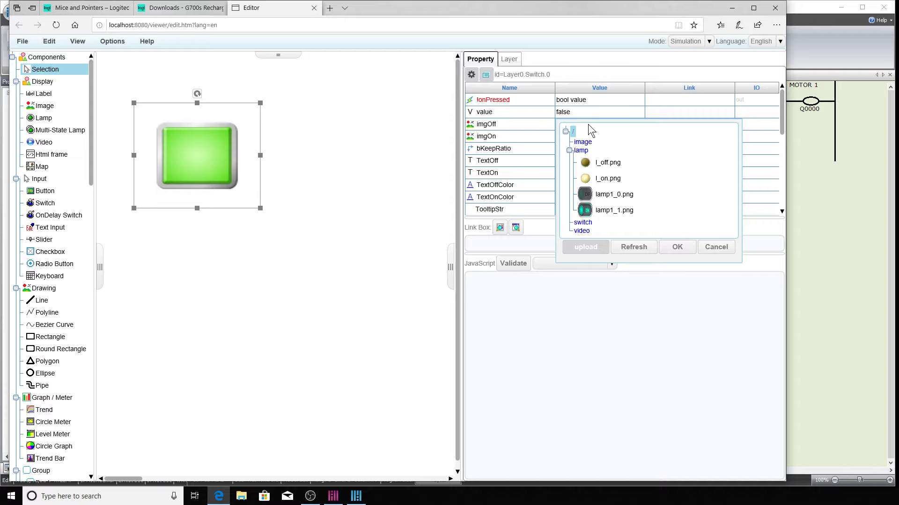
left_click(583, 222)
scroll(665, 213, "down", 1)
scroll(705, 185, "down", 1)
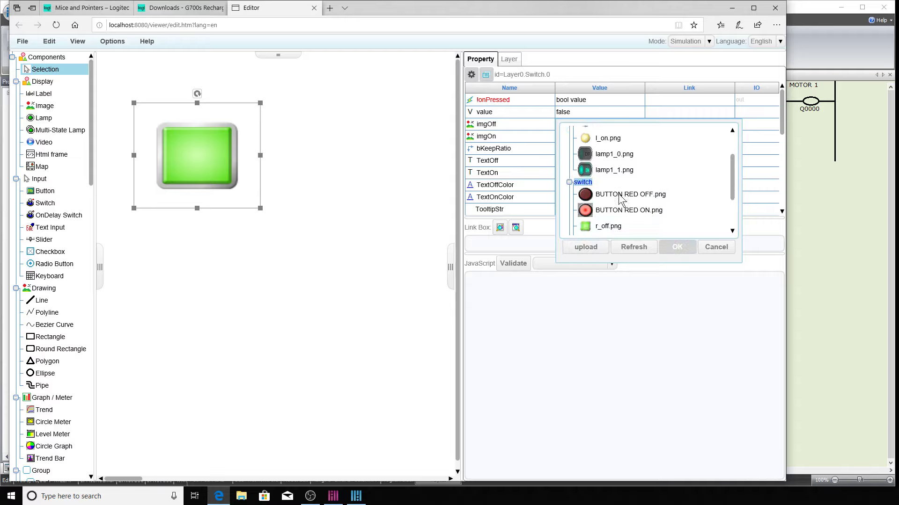
left_click(623, 195)
left_click(677, 248)
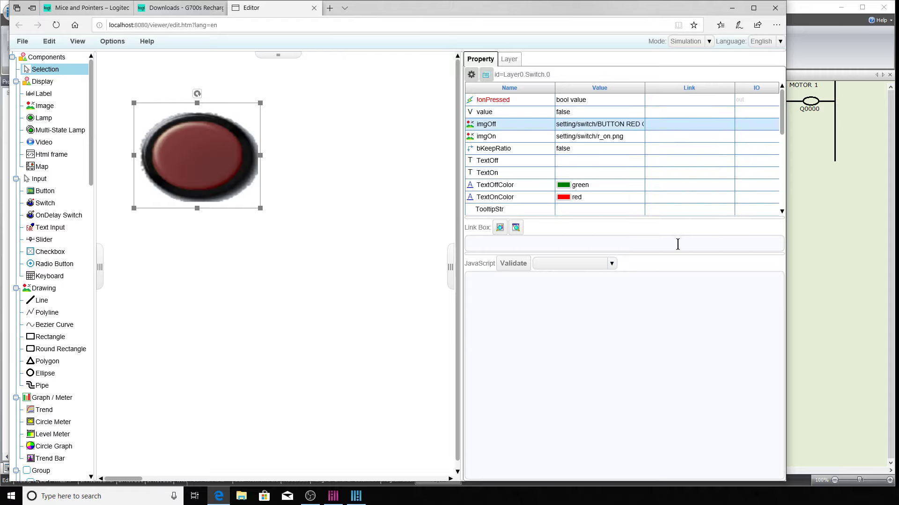
- Set the switch's imgOn image to BUTTON RED ON.png
left_click(601, 139)
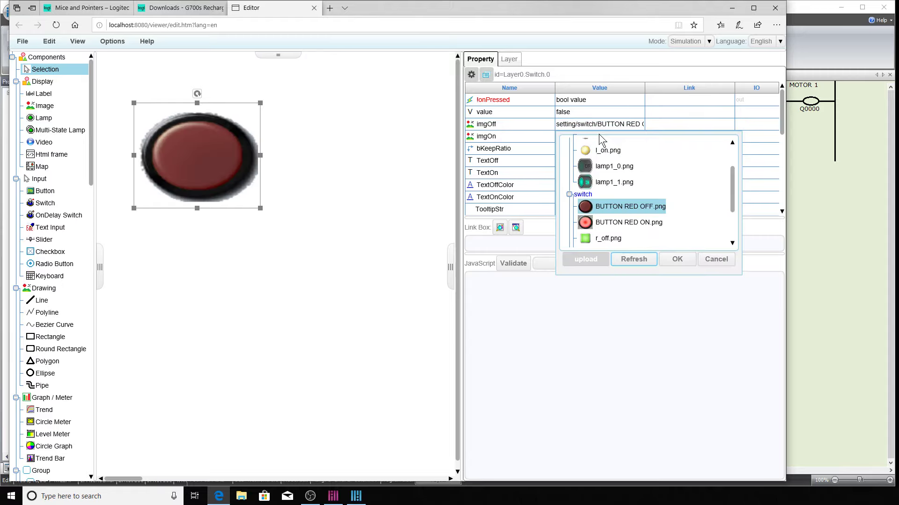
left_click(634, 223)
left_click(682, 258)
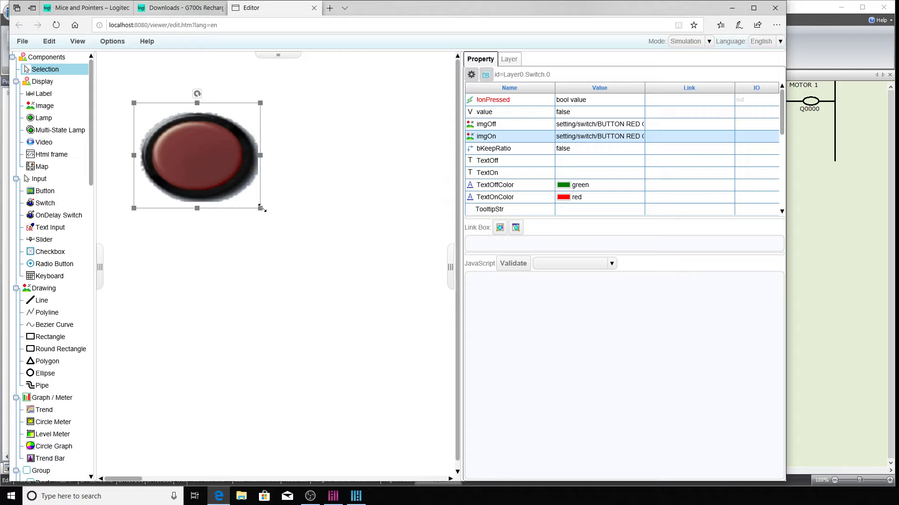
- Shrink the red button switch, and set its width and height to 100
left_click_drag(260, 208, 202, 168)
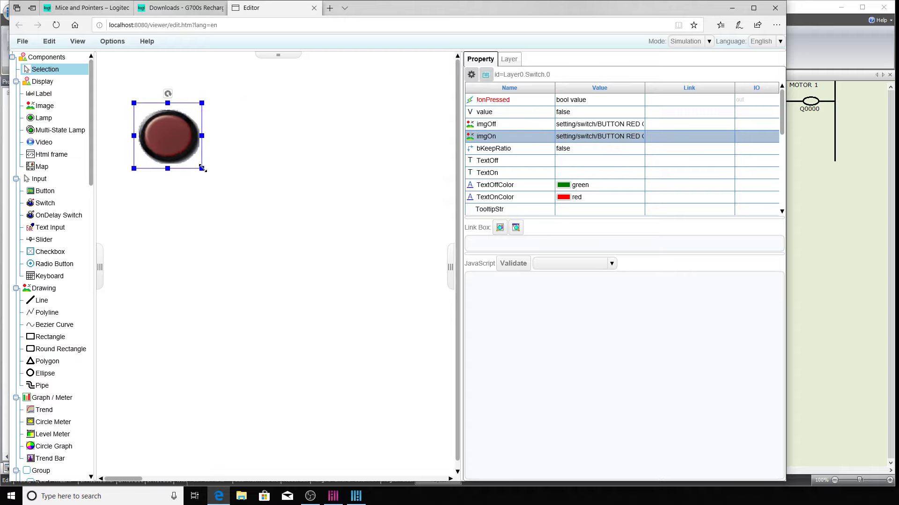
scroll(578, 169, "down", 3)
left_click(573, 167)
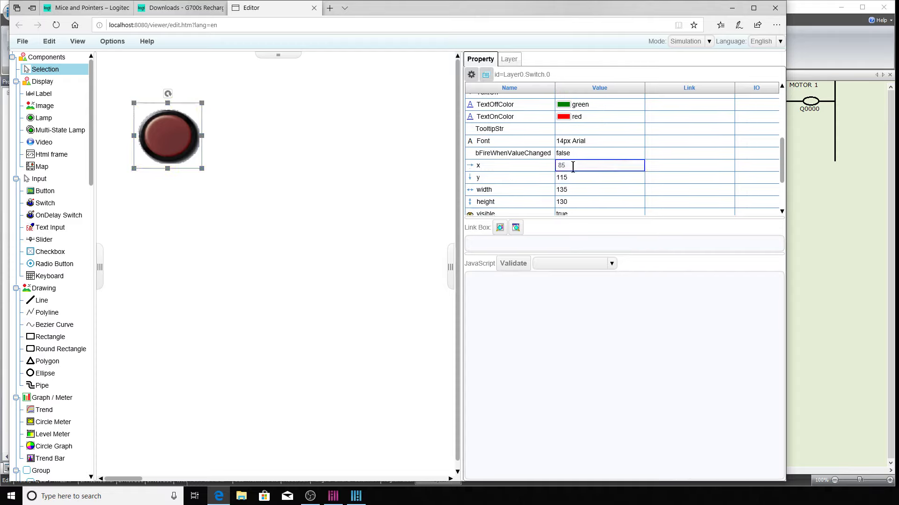
left_click(579, 191)
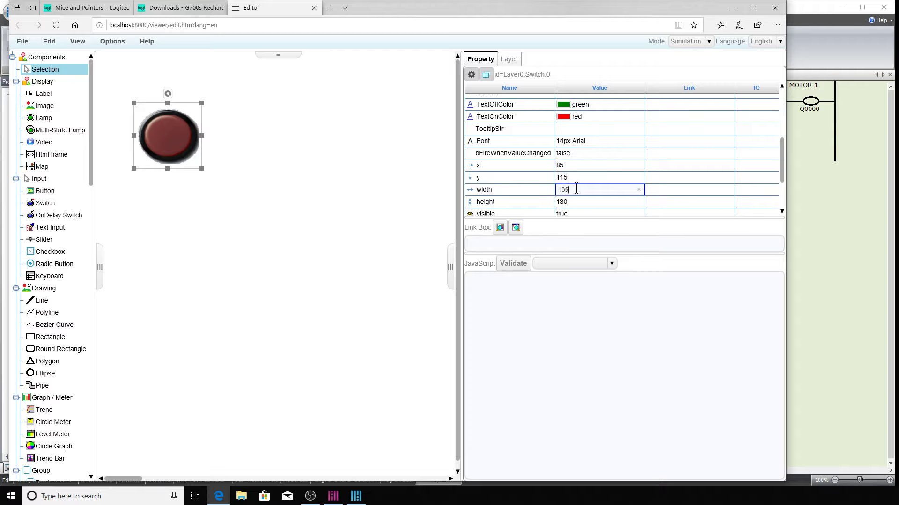
type("100")
left_click(577, 202)
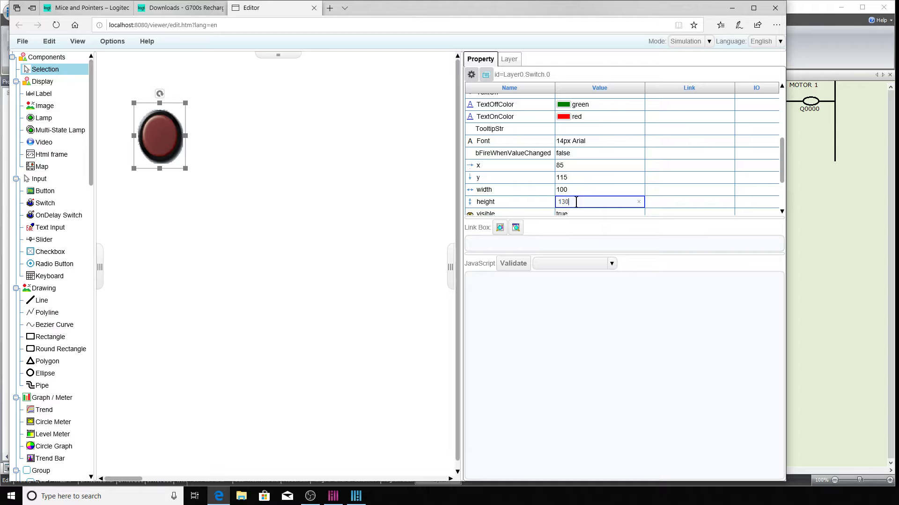
type("100")
left_click(592, 164)
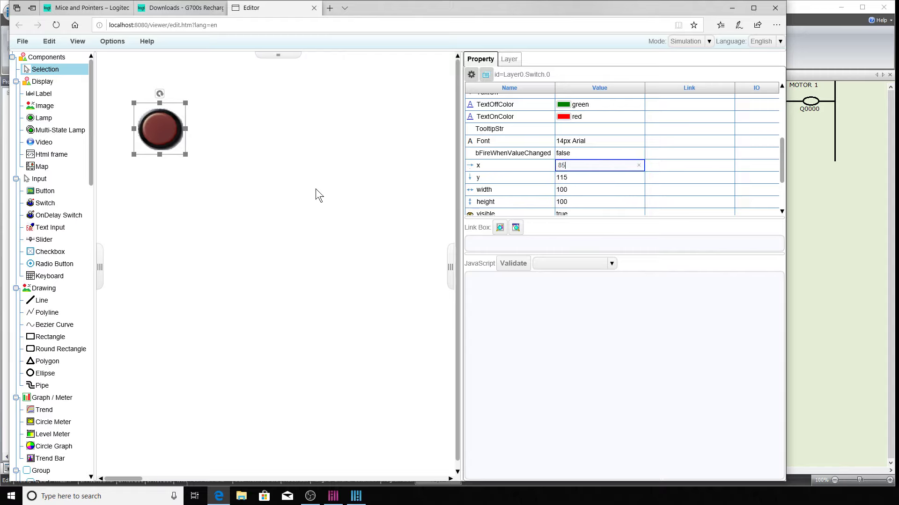
left_click(299, 173)
left_click(158, 131)
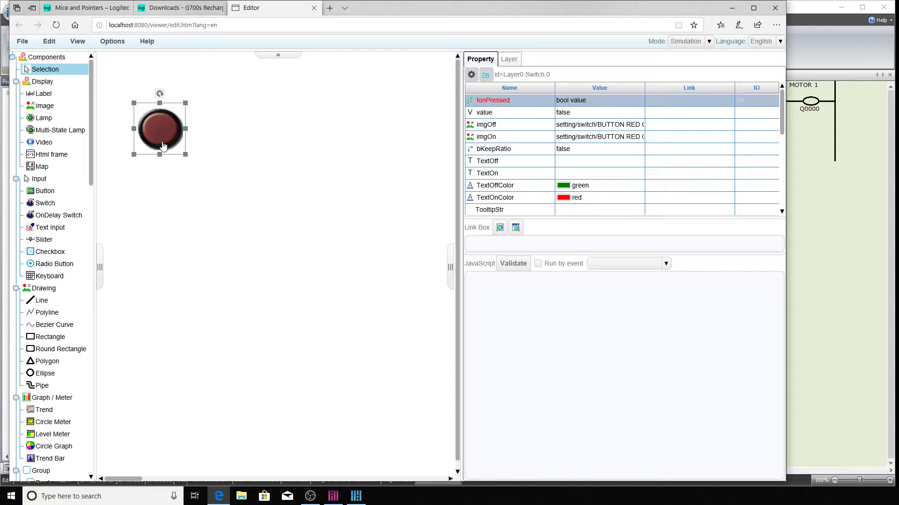
- Switch to the WindO/I-NV4 project to examine the HMI's START button, and return to the web page editor
left_click(354, 501)
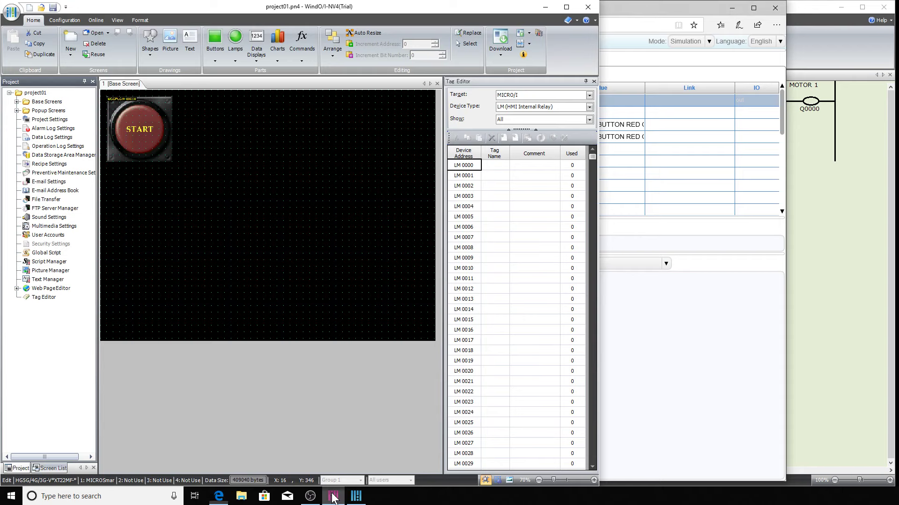
left_click(358, 500)
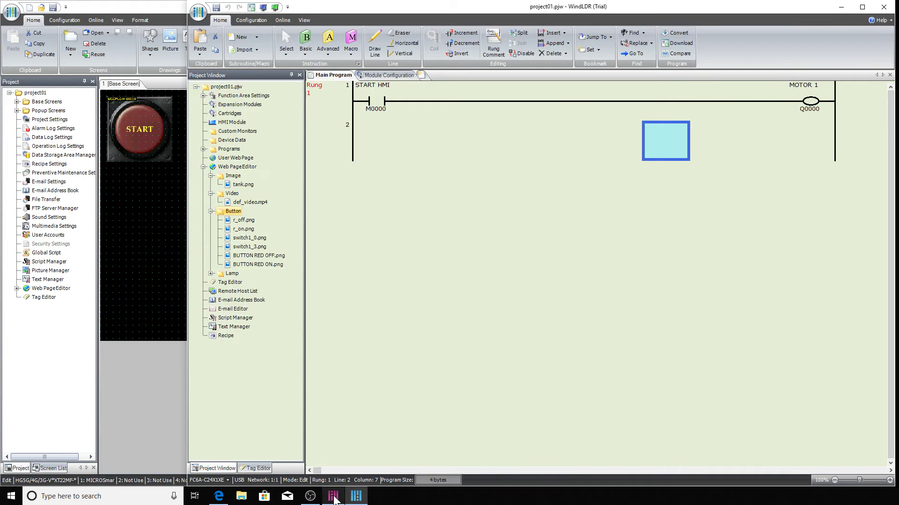
left_click(334, 499)
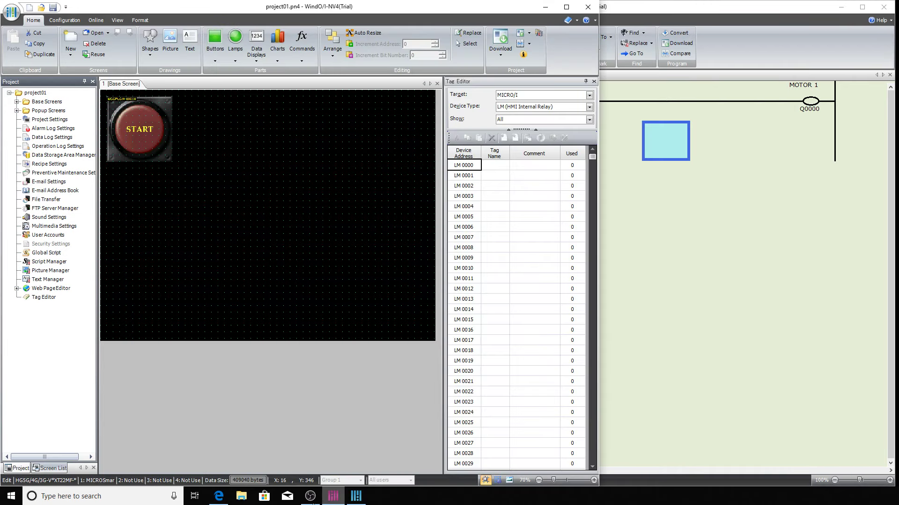
left_click(220, 497)
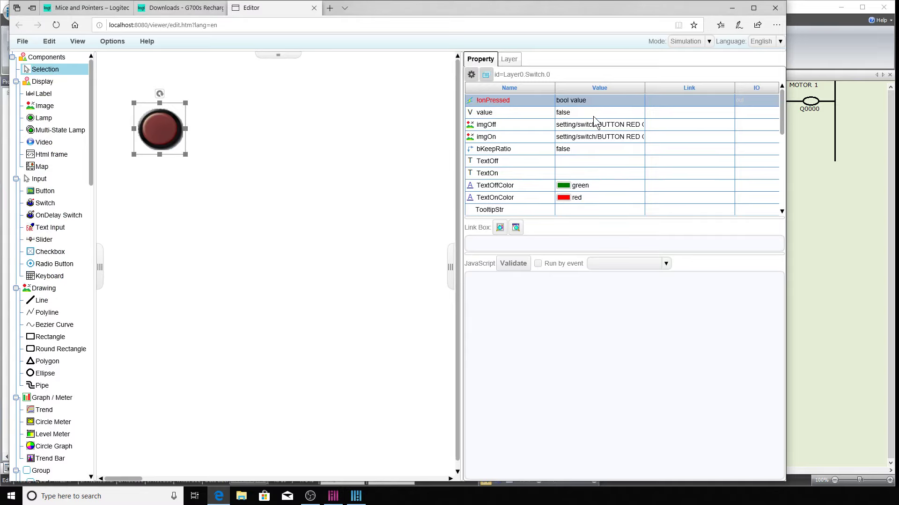
- Label the switch START in both its TextOff and TextOn properties, matching the HMI button
left_click(568, 161)
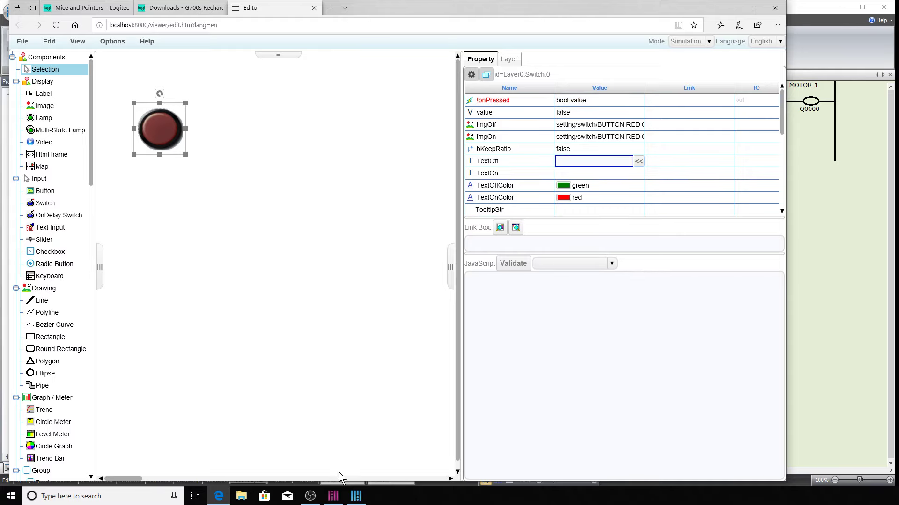
left_click(333, 496)
left_click(333, 496)
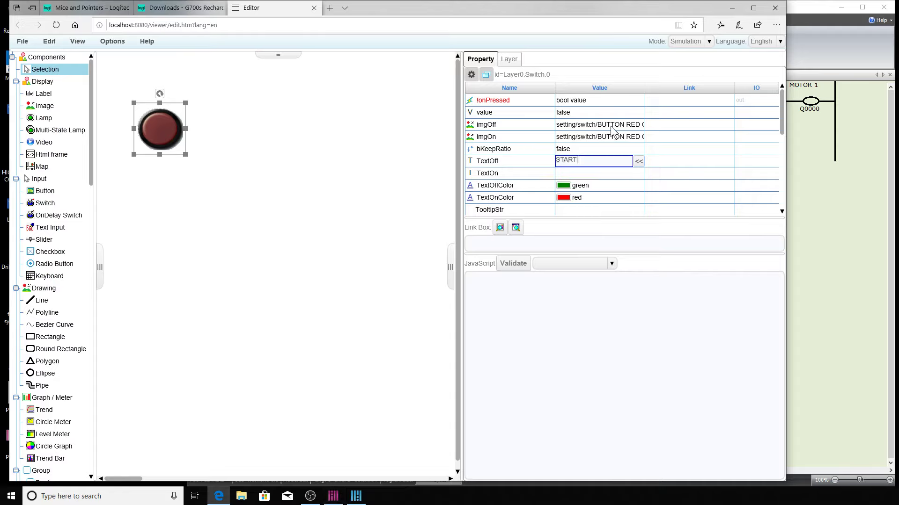
left_click(566, 171)
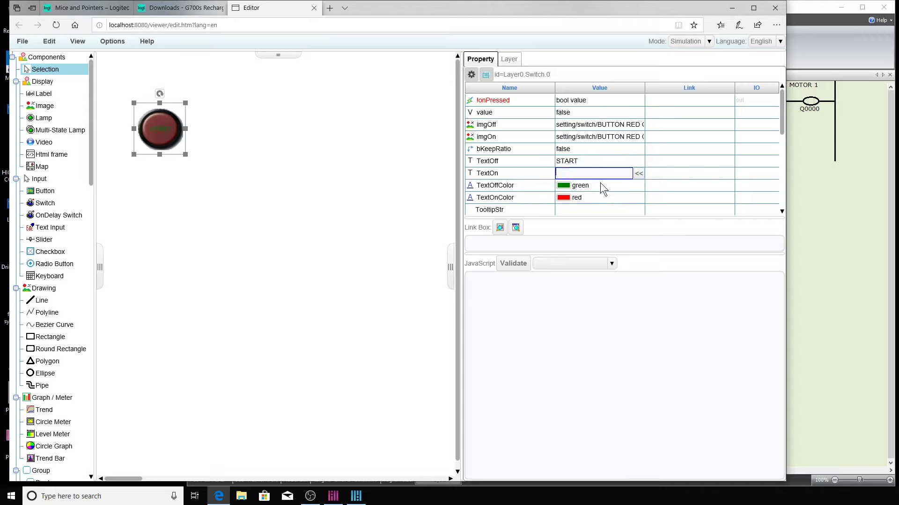
type("START")
- Set the switch's TextOffColor and TextOnColor to pale yellow, #ffff80
left_click(569, 184)
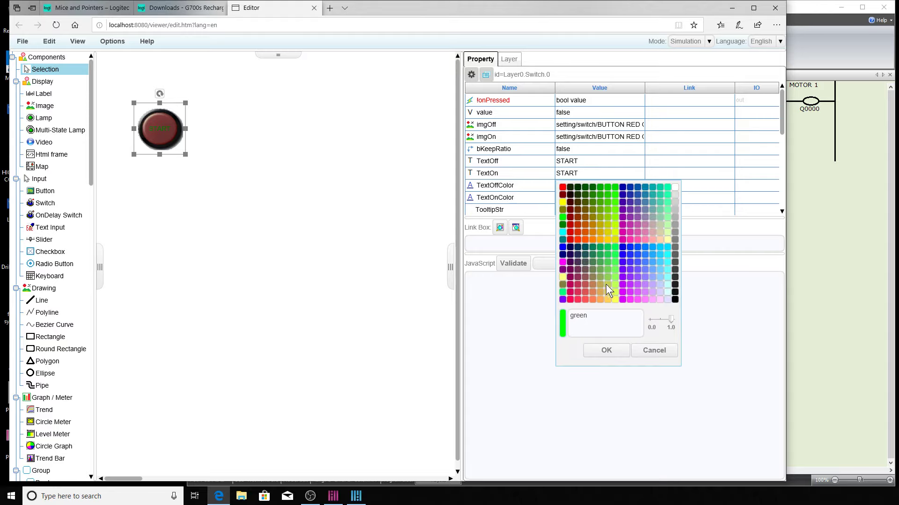
left_click(562, 276)
left_click(617, 348)
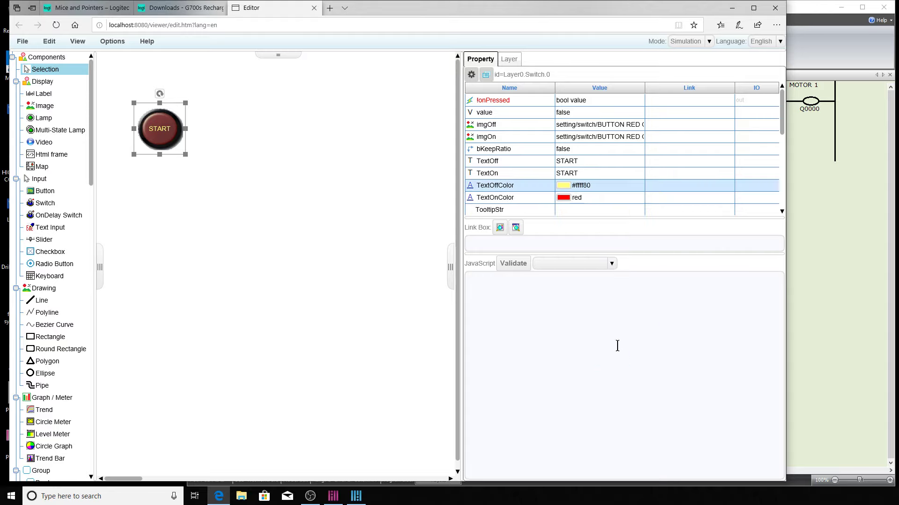
left_click(574, 198)
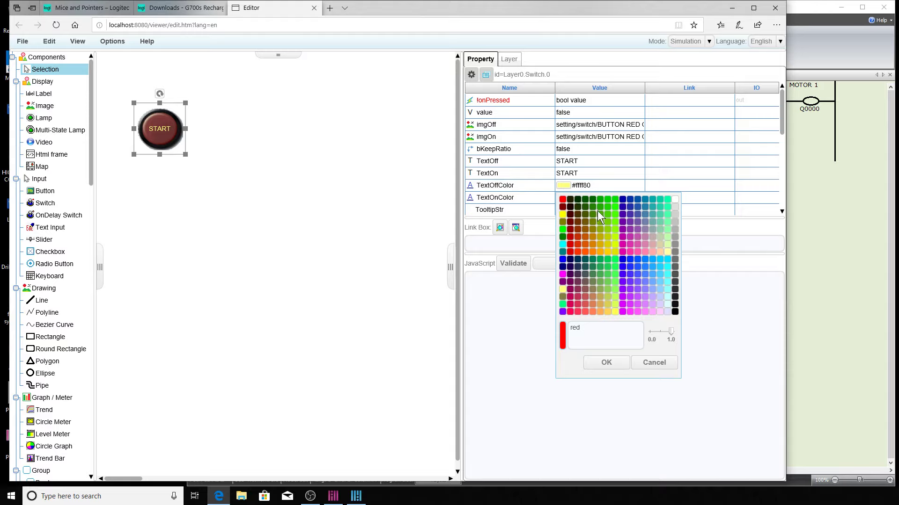
left_click(561, 288)
left_click(620, 364)
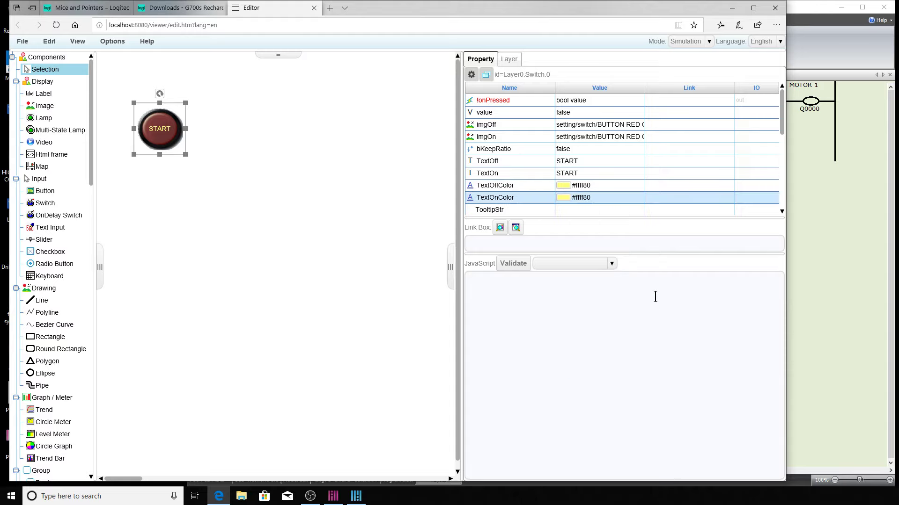
- Link the switch's TextOnColor property to M0000.Bit from the M group of the IDEC device tree
scroll(569, 178, "down", 1)
scroll(576, 170, "down", 1)
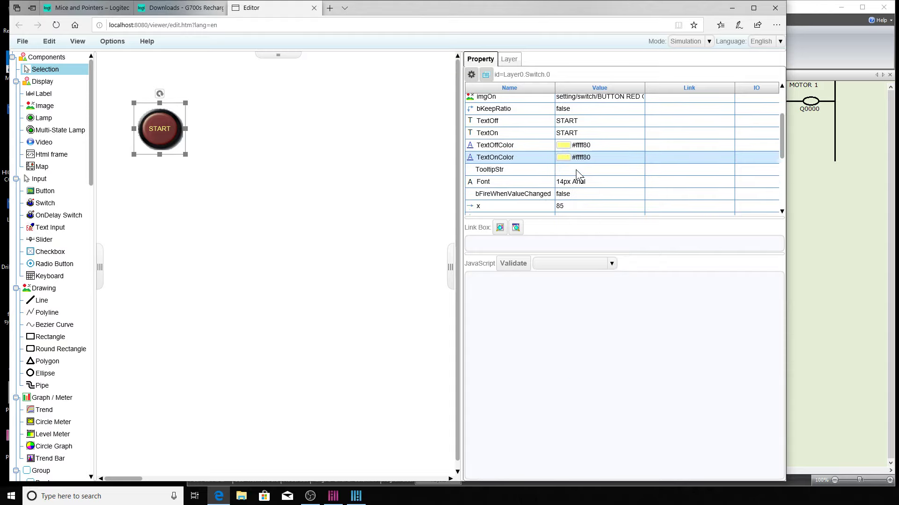
scroll(576, 169, "down", 1)
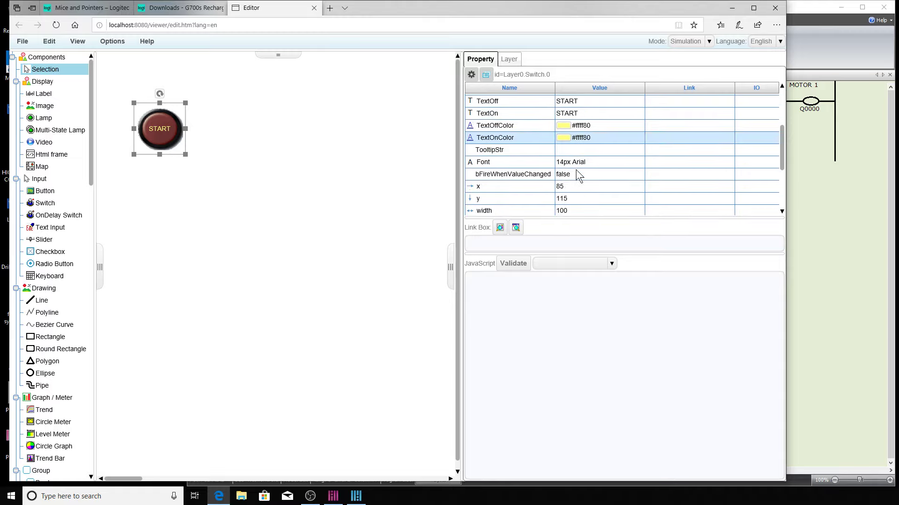
scroll(575, 169, "down", 1)
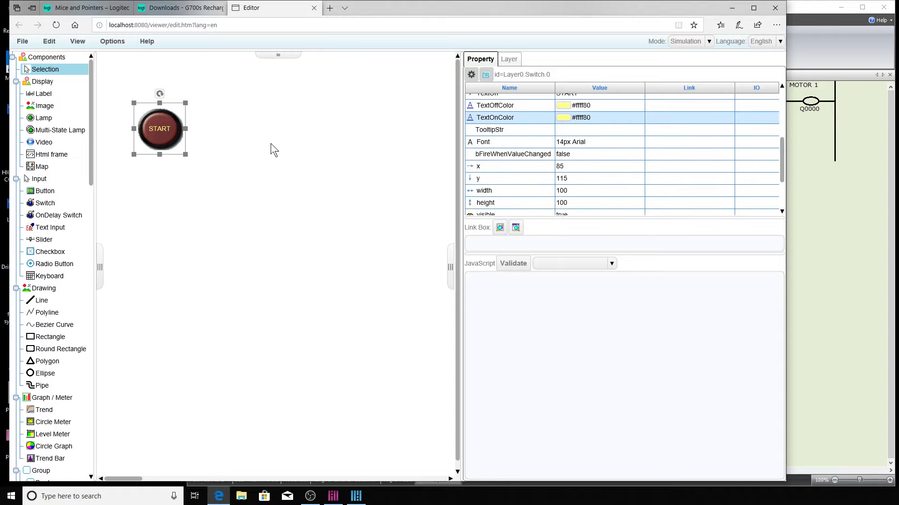
scroll(587, 178, "down", 2)
scroll(577, 195, "up", 4)
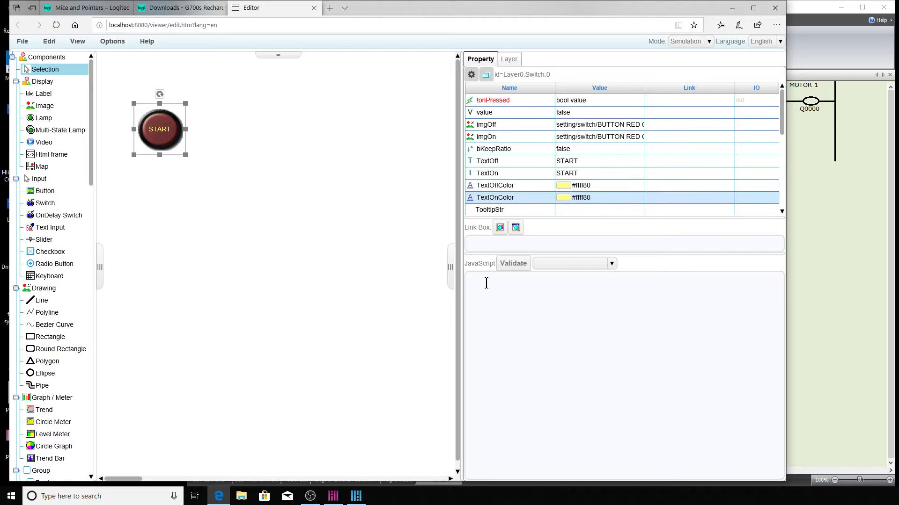
left_click(499, 225)
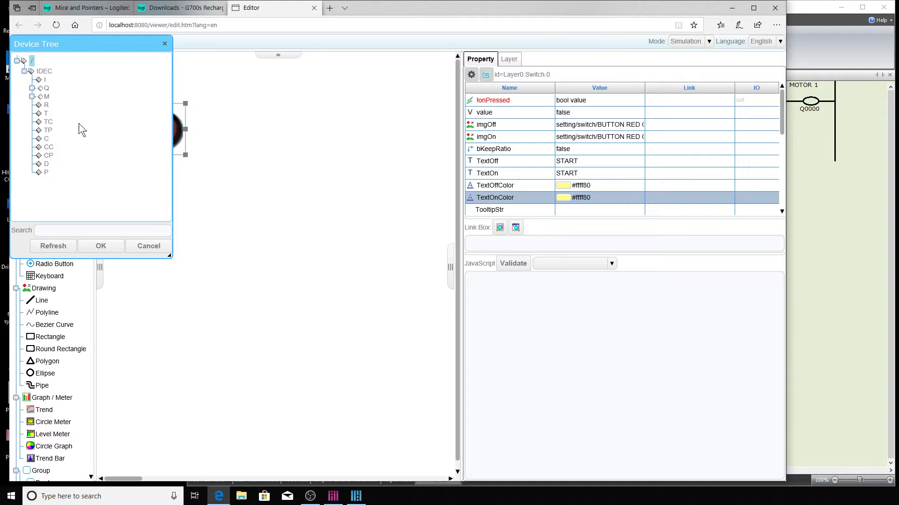
left_click_drag(93, 37, 174, 216)
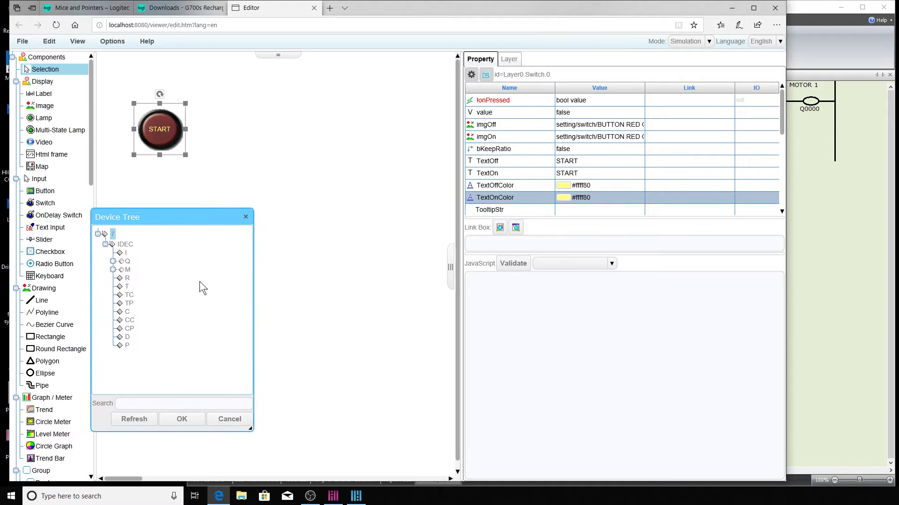
left_click(113, 270)
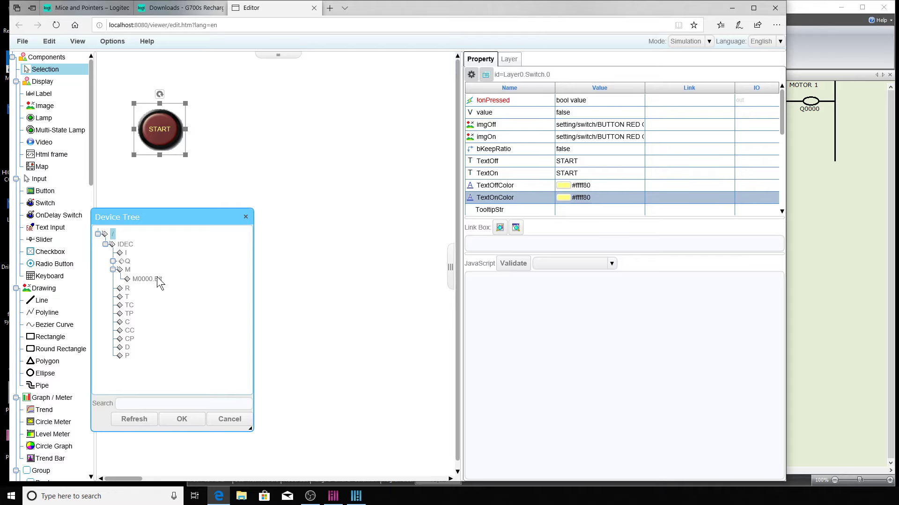
left_click(817, 265)
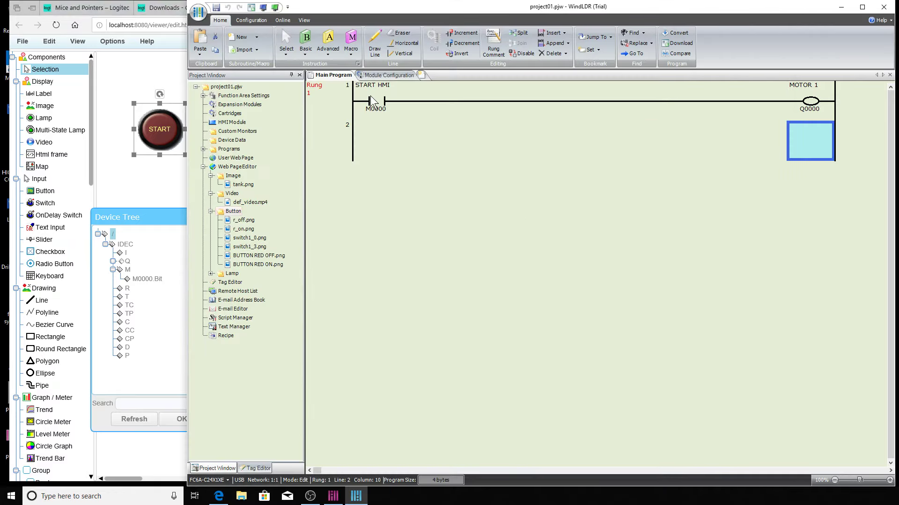
left_click(180, 291)
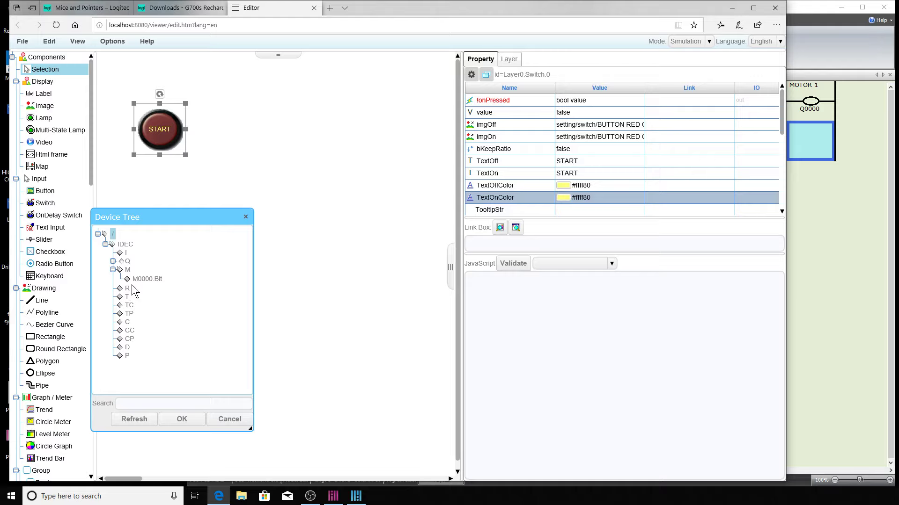
left_click(148, 279)
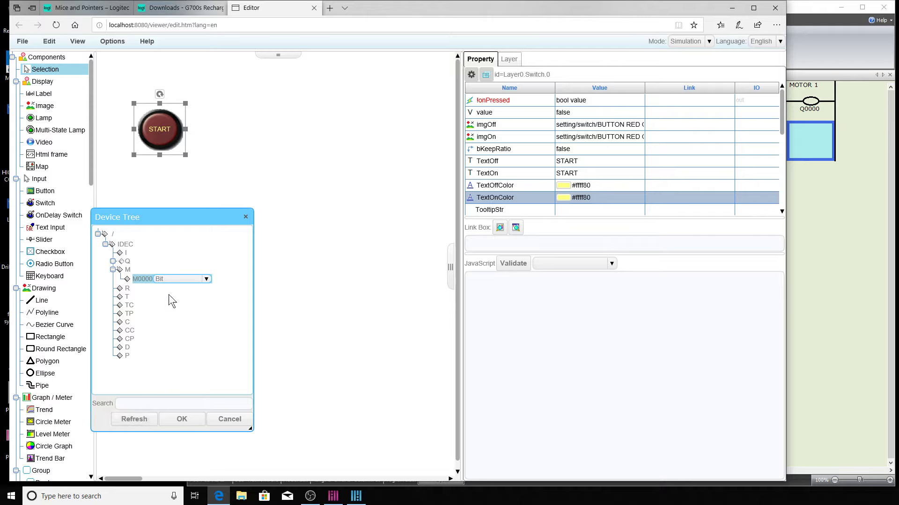
left_click(189, 420)
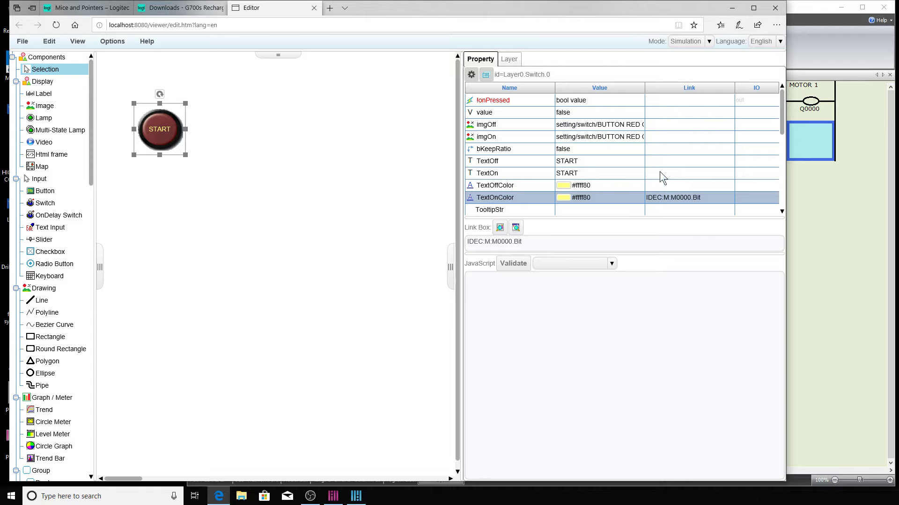
- Remove the M0000.Bit link from the switch's TextOnColor property
scroll(686, 183, "down", 2)
scroll(687, 186, "up", 2)
scroll(675, 181, "down", 4)
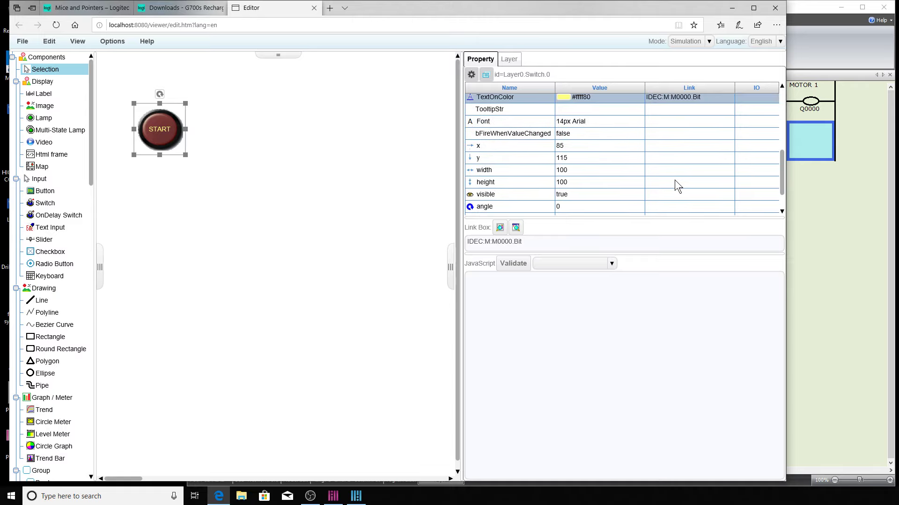
scroll(675, 181, "up", 2)
scroll(675, 179, "up", 3)
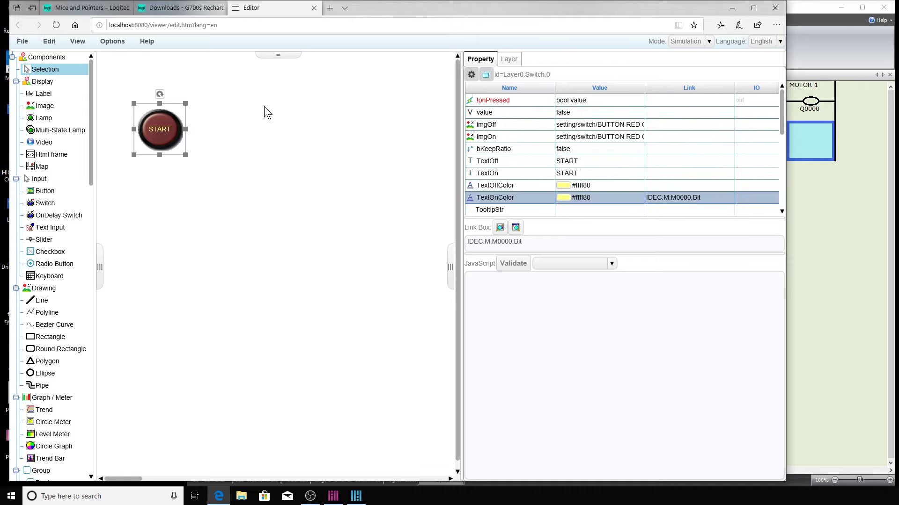
left_click(678, 196)
key("BackSpace")
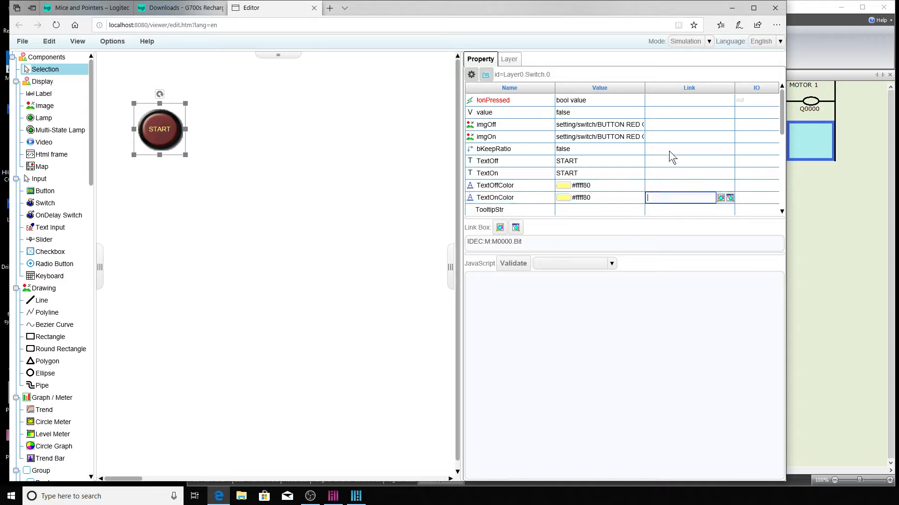
- Link the START switch's onPressed property to M0000.Bit from the M group of the IDEC device tree
left_click(666, 137)
left_click(669, 112)
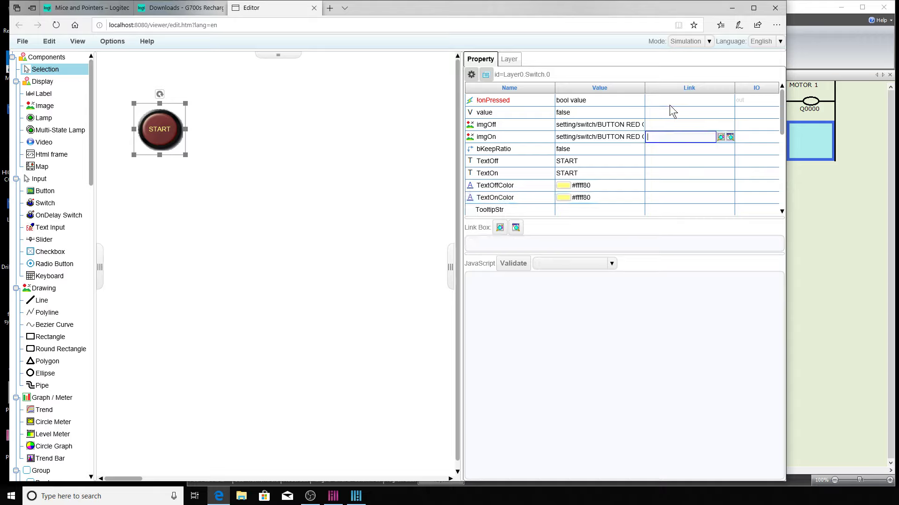
left_click(673, 100)
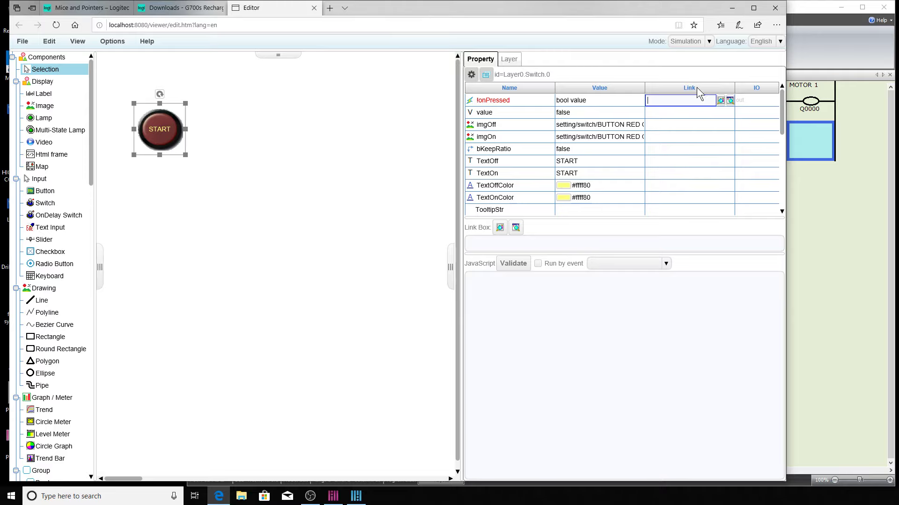
left_click(500, 228)
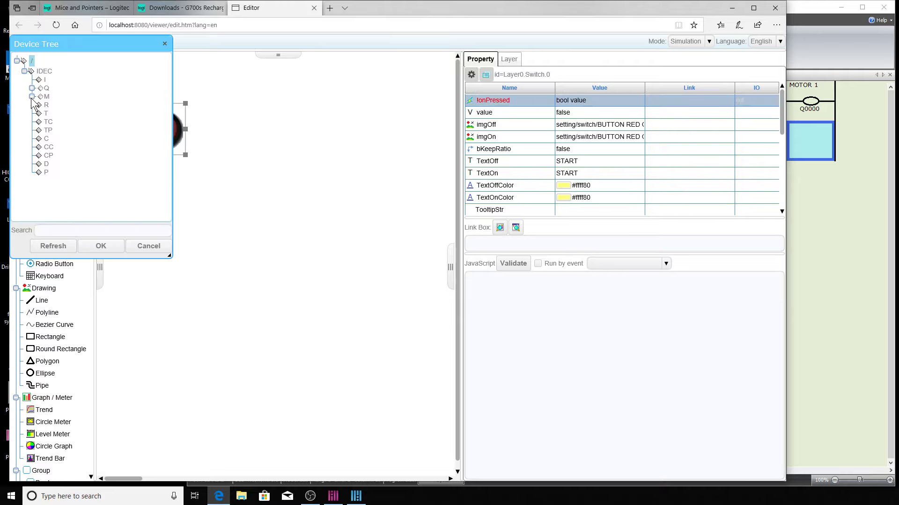
left_click(32, 96)
left_click(55, 106)
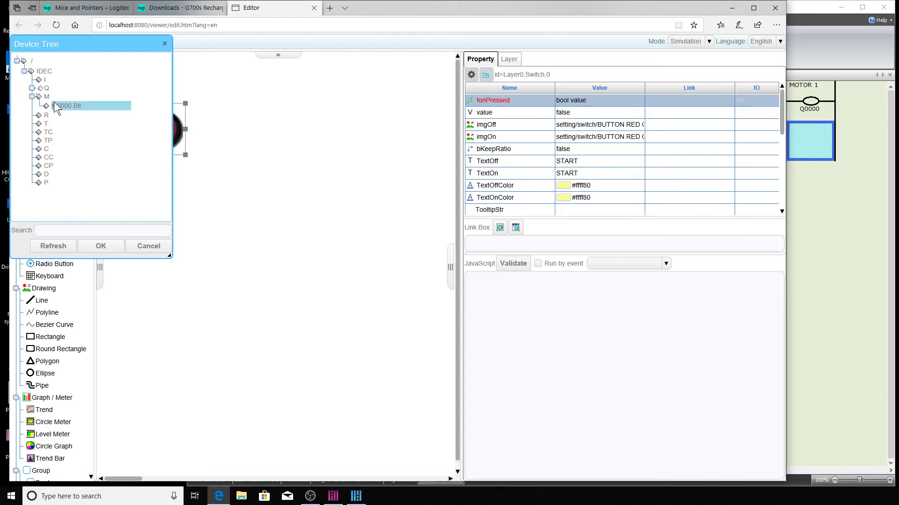
left_click(93, 249)
left_click(327, 255)
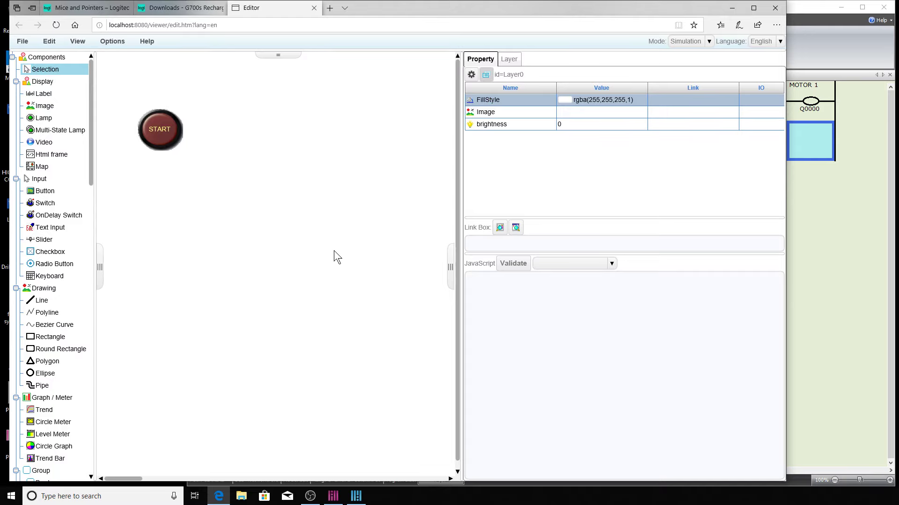
- Duplicate the START switch and place the copy to the right of the original
key("alt+Tab")
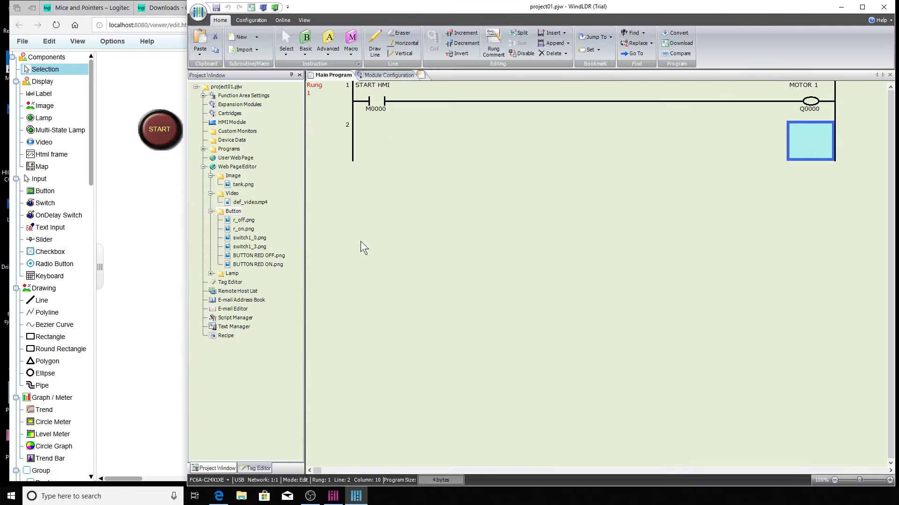
left_click(140, 227)
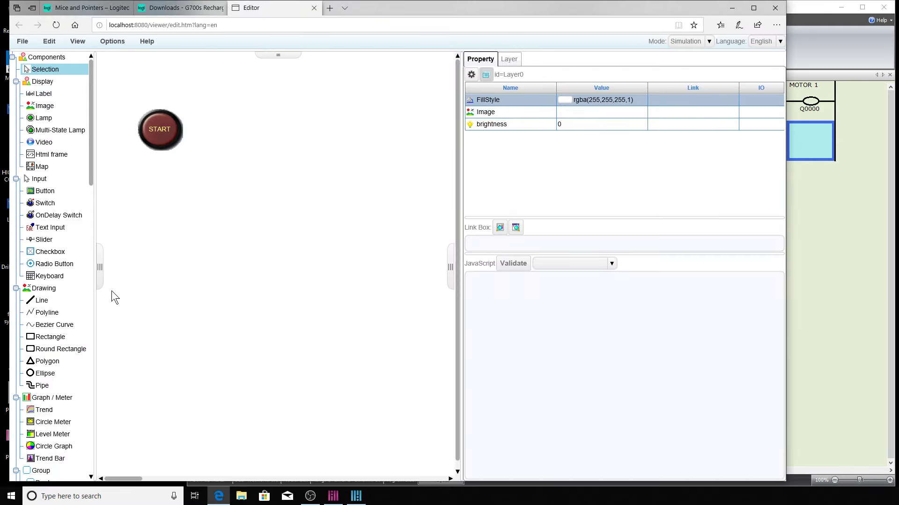
left_click(167, 141)
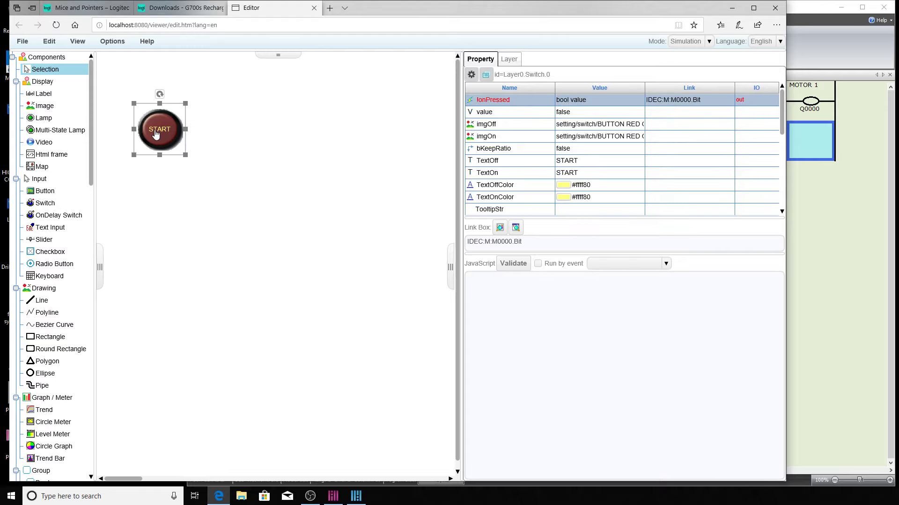
right_click(156, 135)
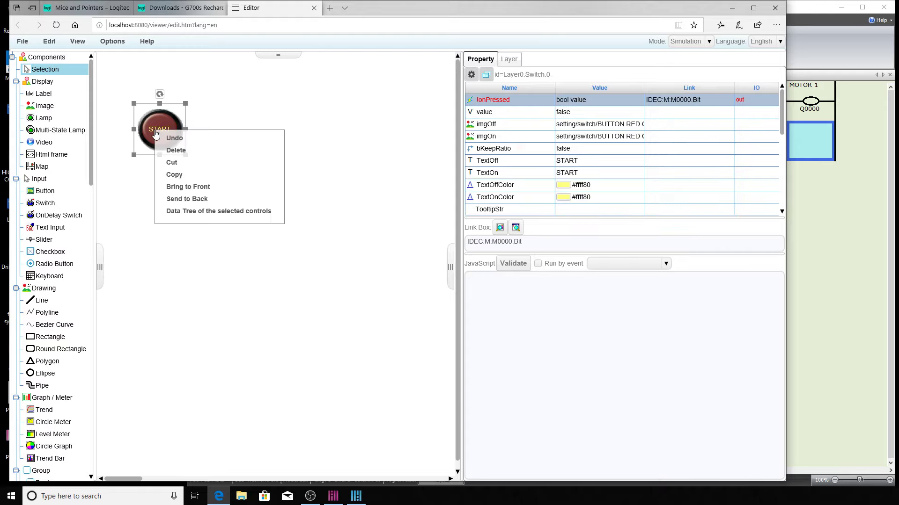
left_click(183, 171)
right_click(232, 145)
left_click(263, 165)
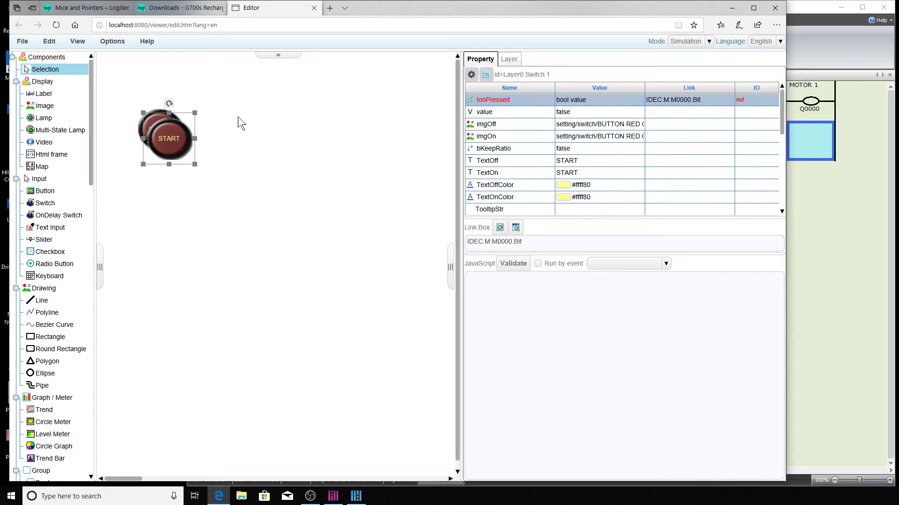
left_click_drag(193, 115, 264, 113)
- Test the on state of the copied START switch in Simulation mode
left_click(296, 177)
left_click(247, 125)
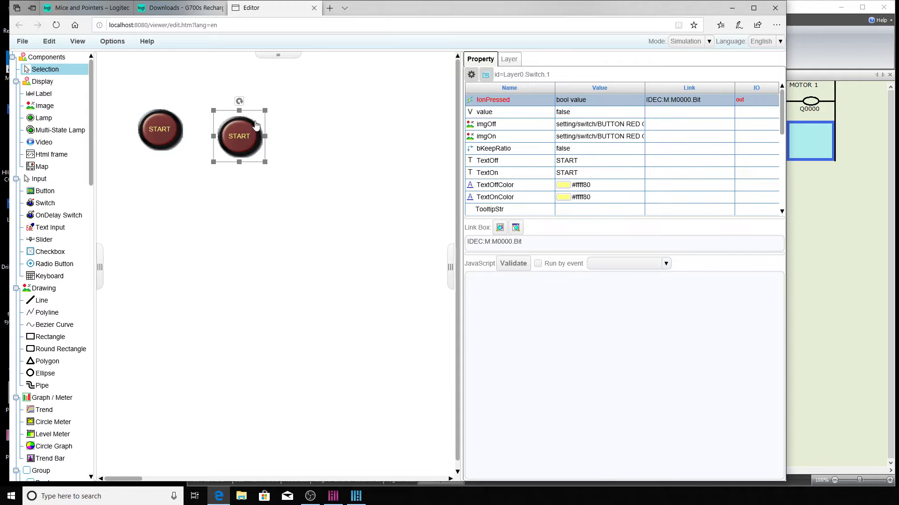
left_click(253, 121)
left_click(300, 133)
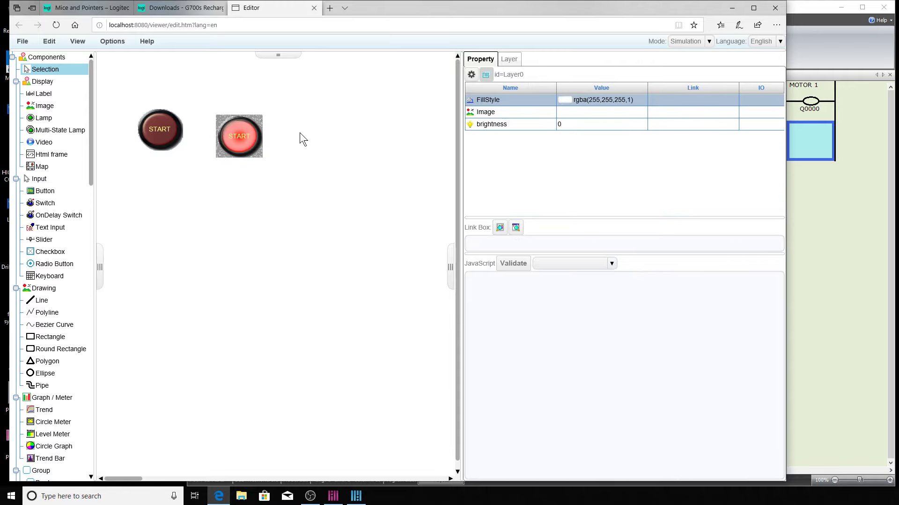
- Move the copied START switch slightly higher in Edit mode and return the page to Simulation mode
left_click(709, 42)
left_click(691, 73)
left_click(246, 133)
left_click_drag(259, 123, 259, 118)
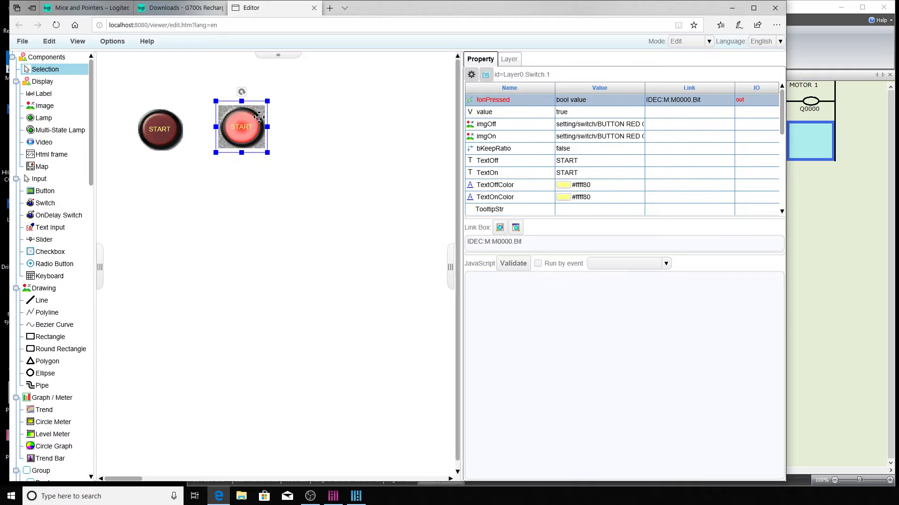
left_click(708, 41)
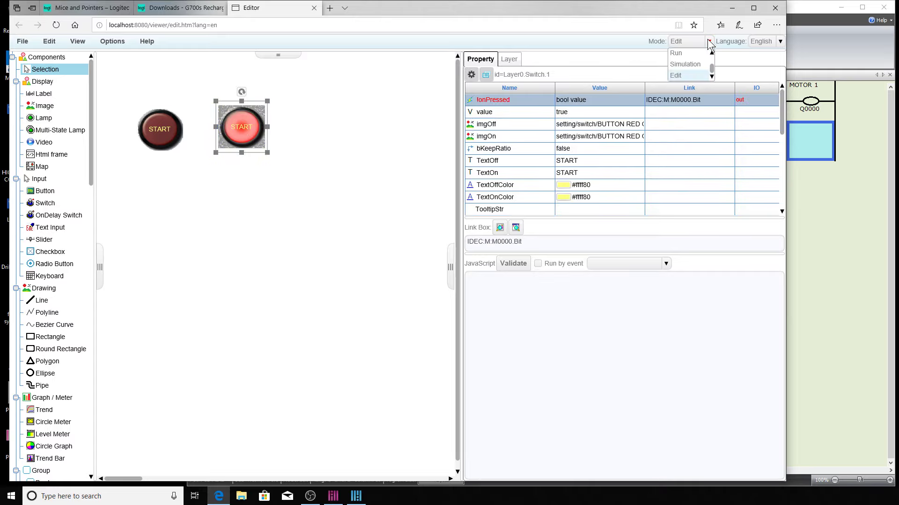
left_click(685, 64)
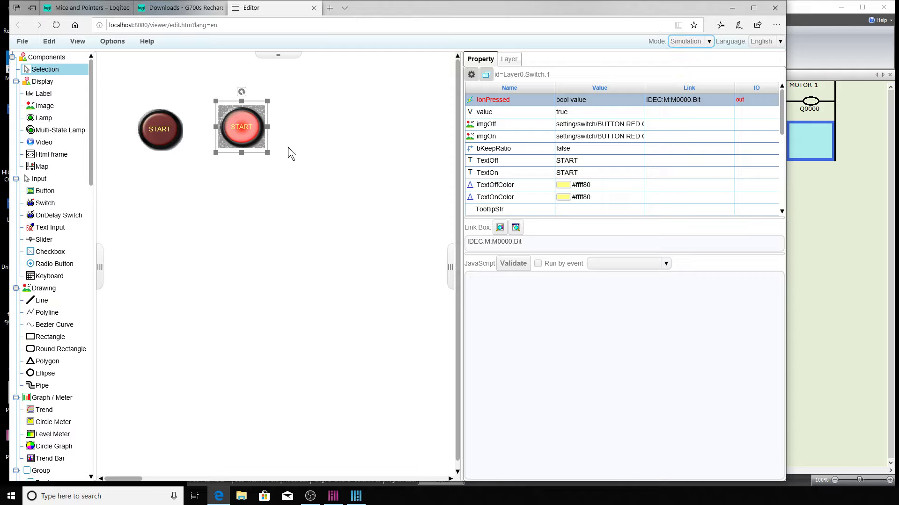
- Set the editor mode to Edit and delete the copied START switch
left_click(707, 42)
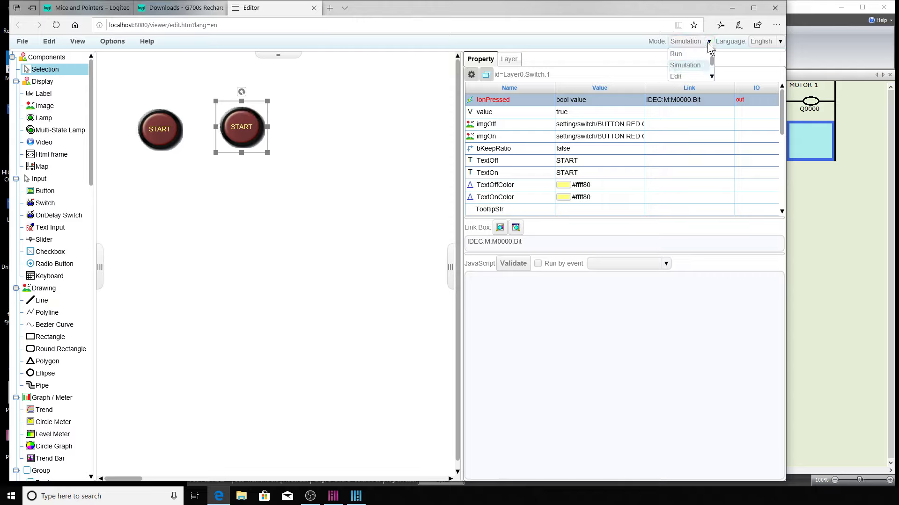
left_click(690, 75)
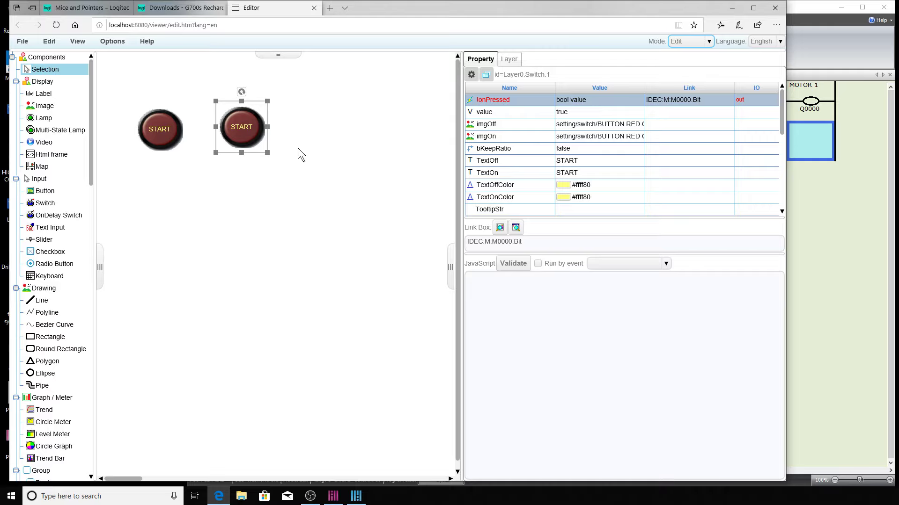
left_click(232, 131)
left_click_drag(249, 135, 247, 143)
left_click(276, 175)
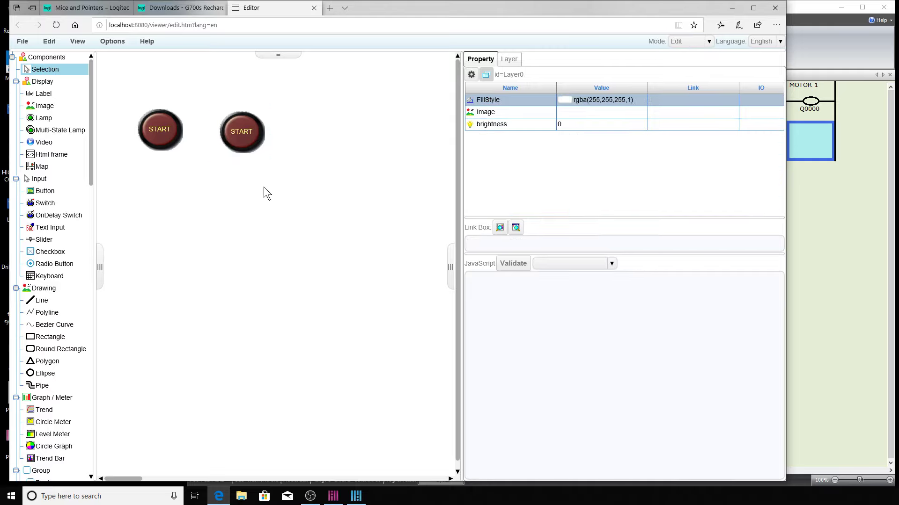
left_click(255, 137)
key("Delete")
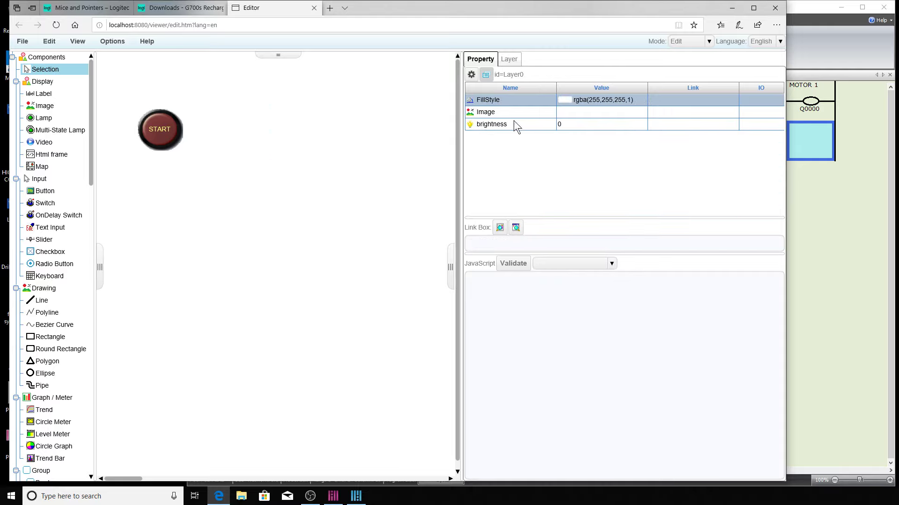
- Draw a default switch below START and link its onPressed property to M0000.Bit from the device tree
left_click(38, 208)
mouse_move(131, 206)
left_mouse_down()
mouse_move(165, 217)
mouse_move(225, 281)
left_mouse_up()
left_click(177, 255)
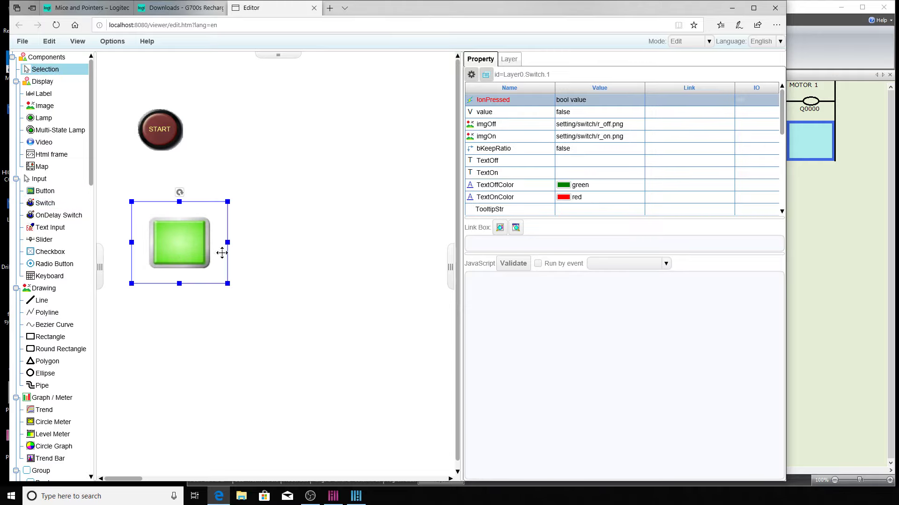
left_click(503, 230)
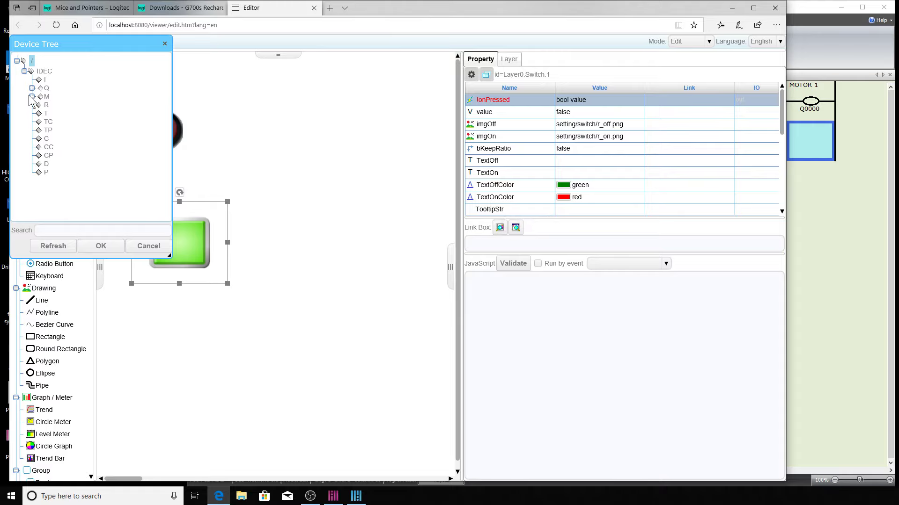
left_click(32, 97)
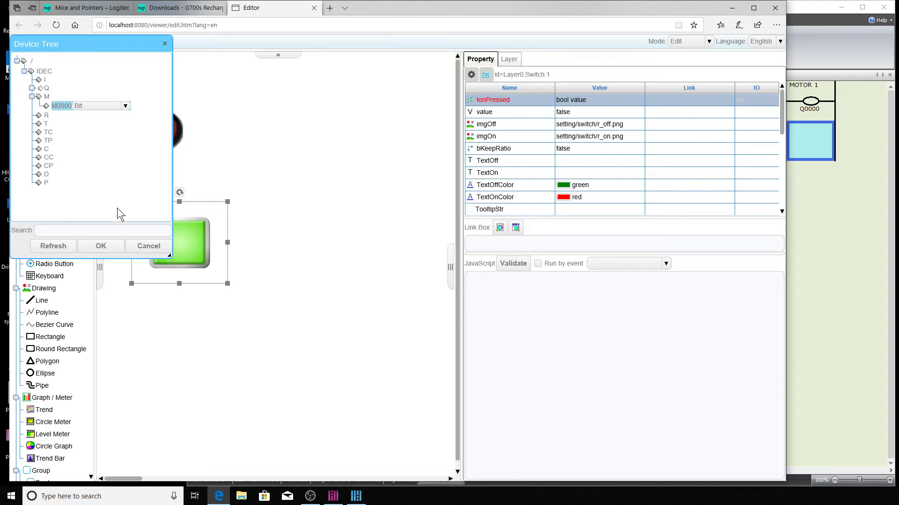
left_click(108, 251)
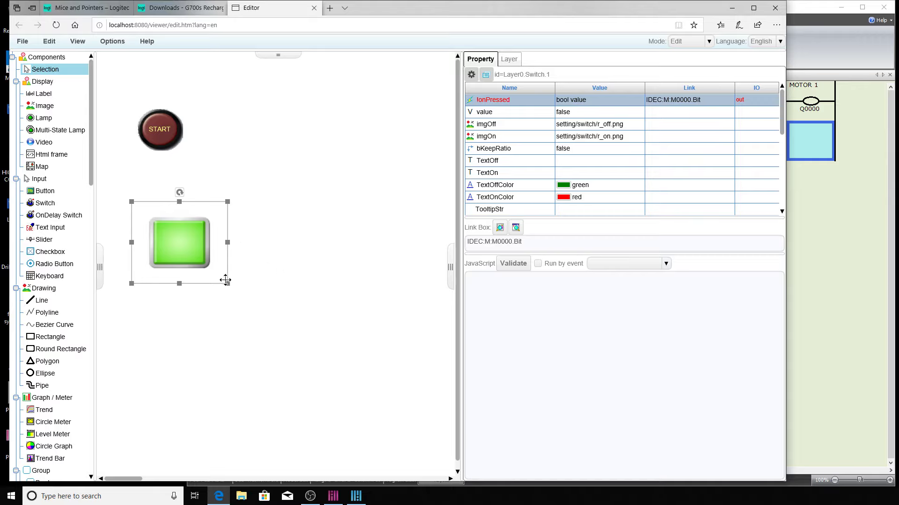
- Shrink the green switch and move it level with START, finally deleting it from the page
left_click_drag(228, 284, 188, 256)
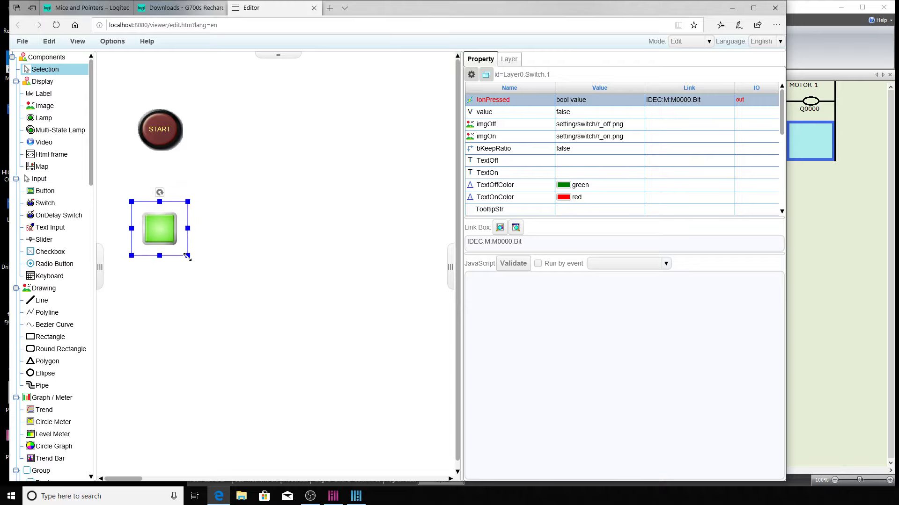
left_click_drag(164, 228, 302, 133)
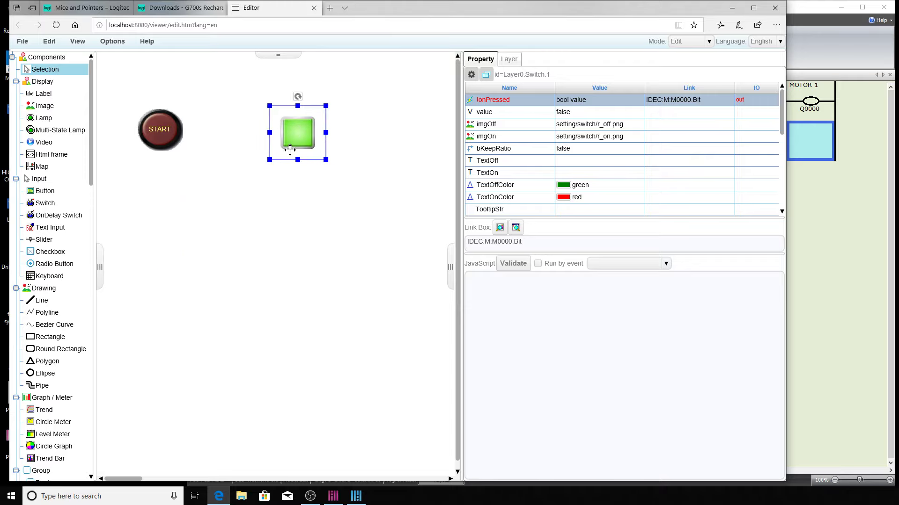
key("Delete")
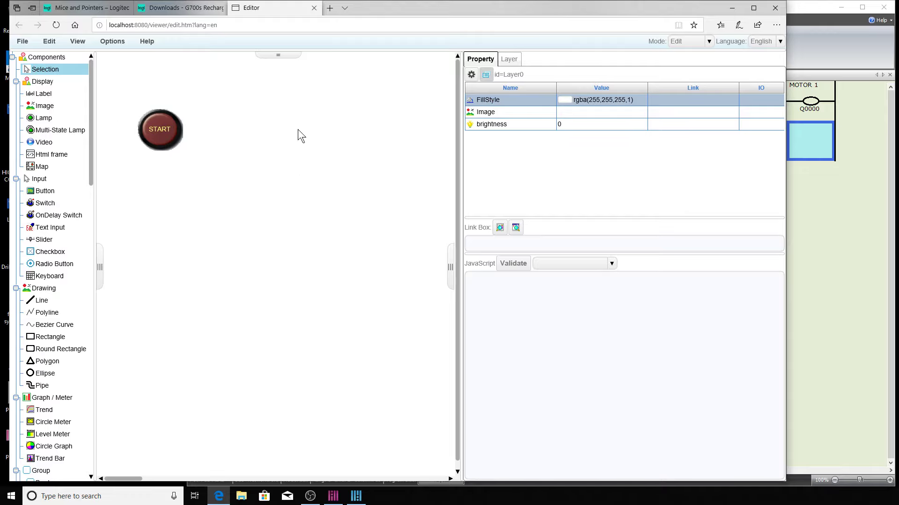
- Add a lamp to the page and position it to the right of the START switch, roughly level with it
left_click(44, 120)
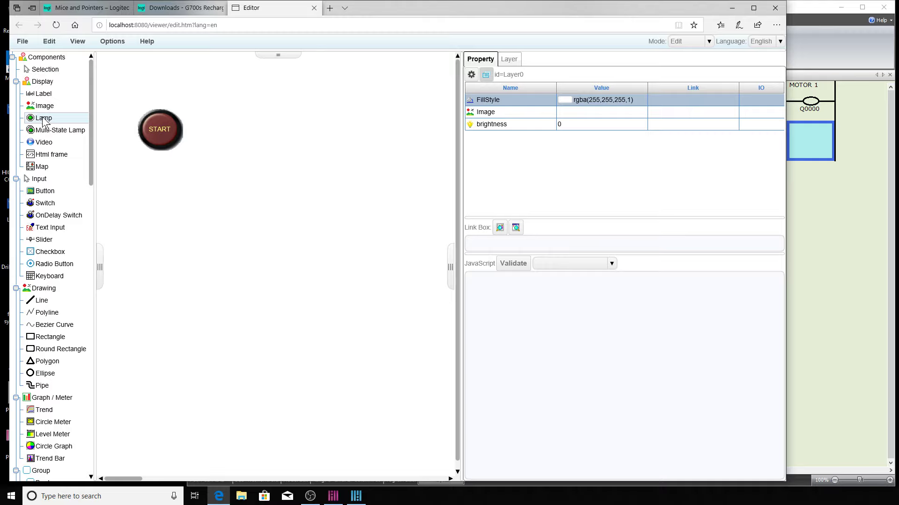
left_click_drag(253, 118, 316, 181)
left_click_drag(282, 148, 307, 131)
left_click(338, 214)
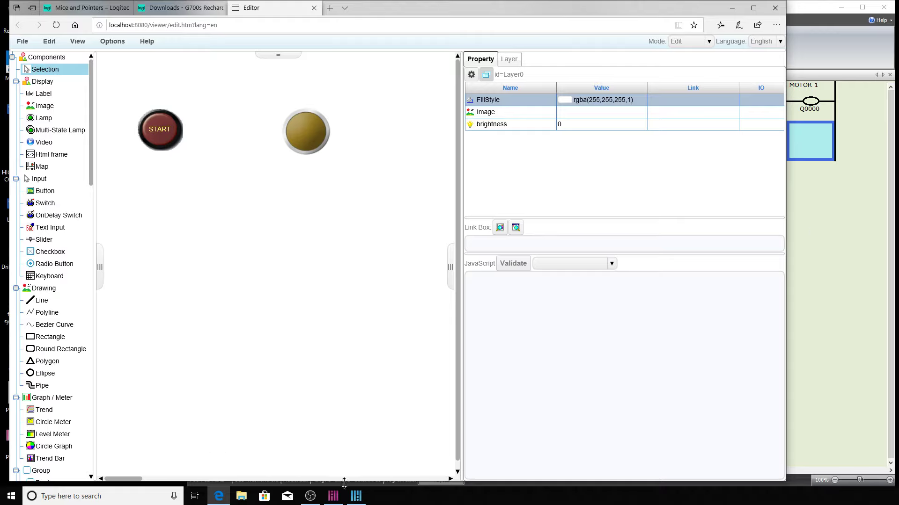
- Switch to WindLDR and open Symbol Factory for the Lamp folder under Web Page Editor
left_click(828, 305)
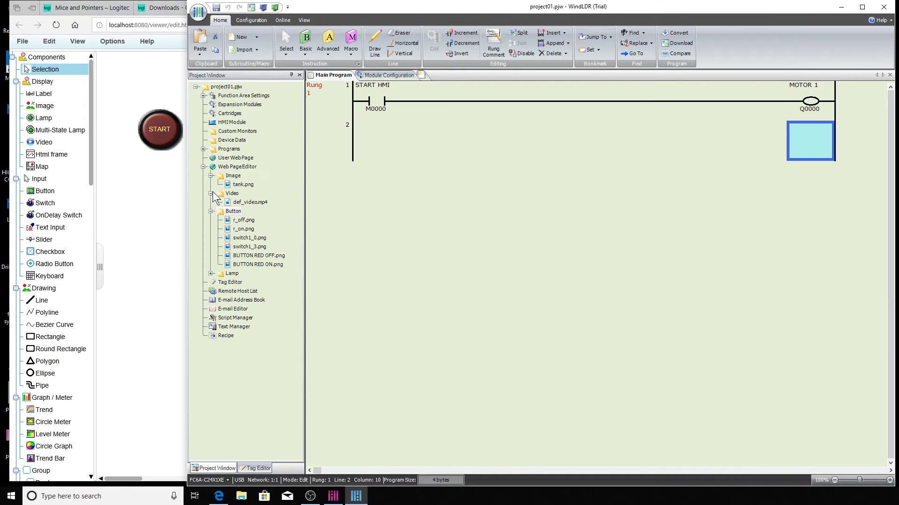
right_click(225, 274)
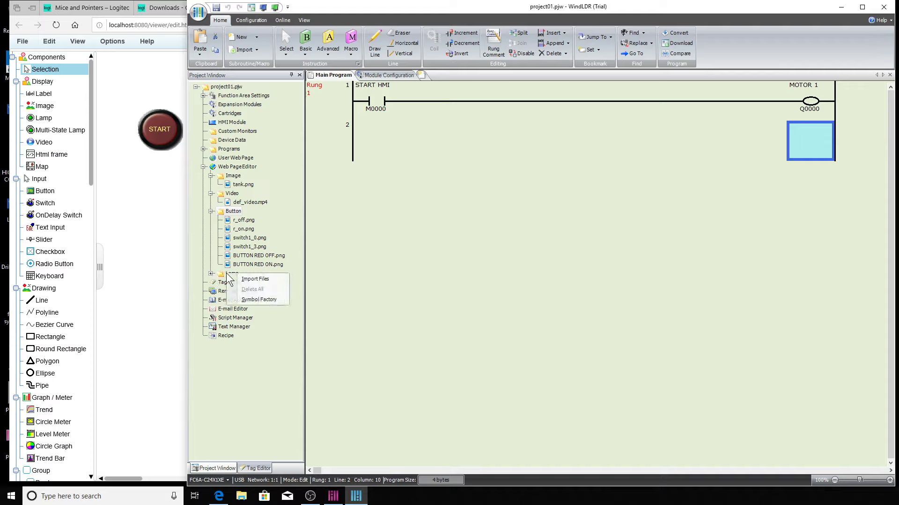
left_click(260, 300)
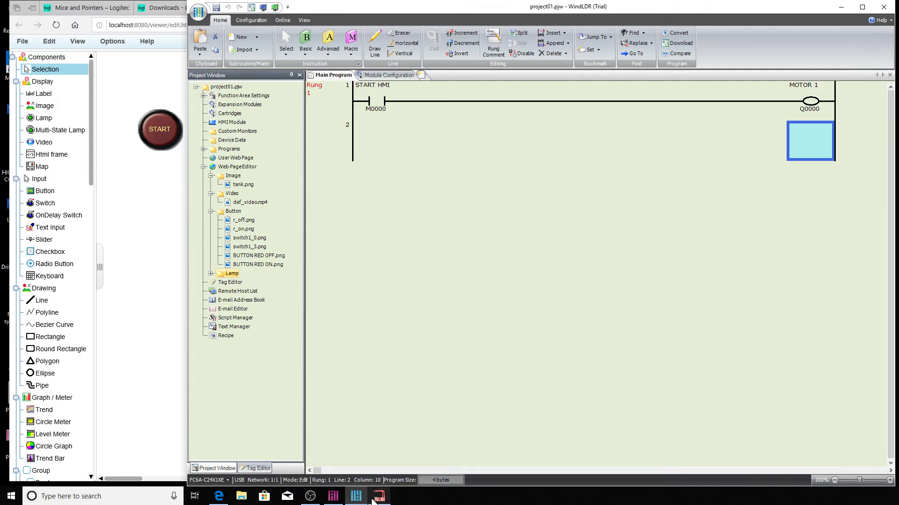
left_click(375, 499)
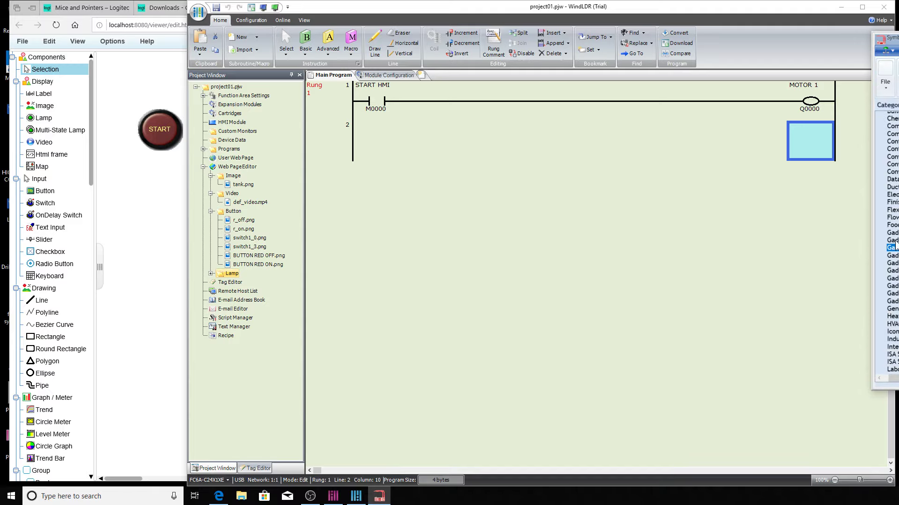
- Bring the Symbol Factory window fully onto the screen and enlarge it to show more of the symbol library
left_click_drag(872, 229, 280, 264)
left_click_drag(689, 39, 487, 34)
left_click_drag(511, 384, 511, 473)
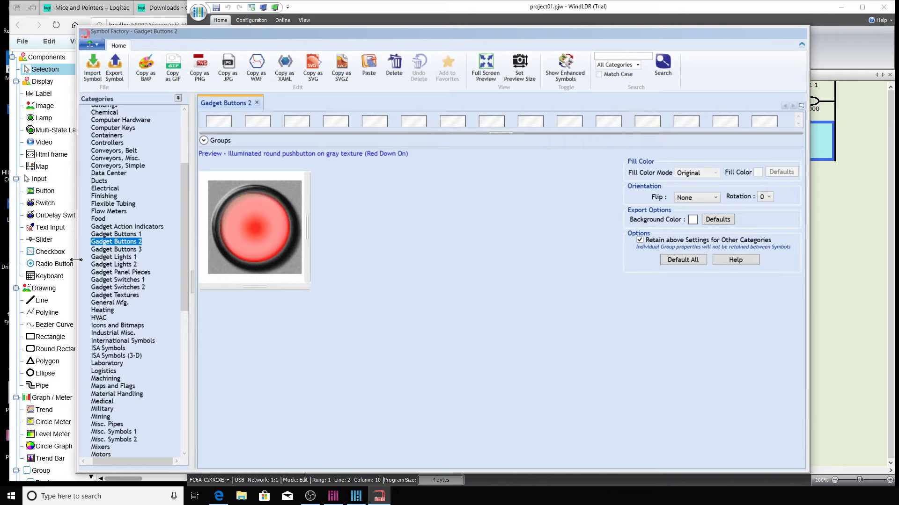
left_click_drag(76, 255, 31, 255)
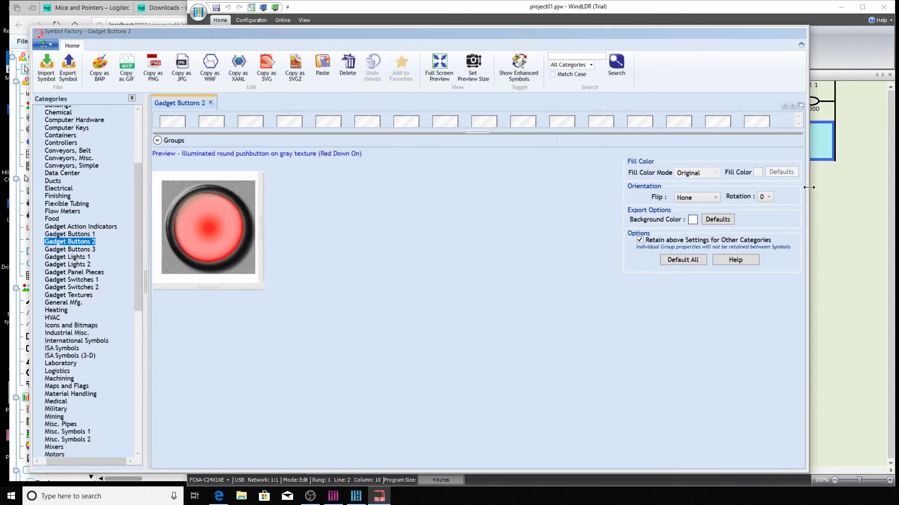
left_click_drag(808, 187, 869, 188)
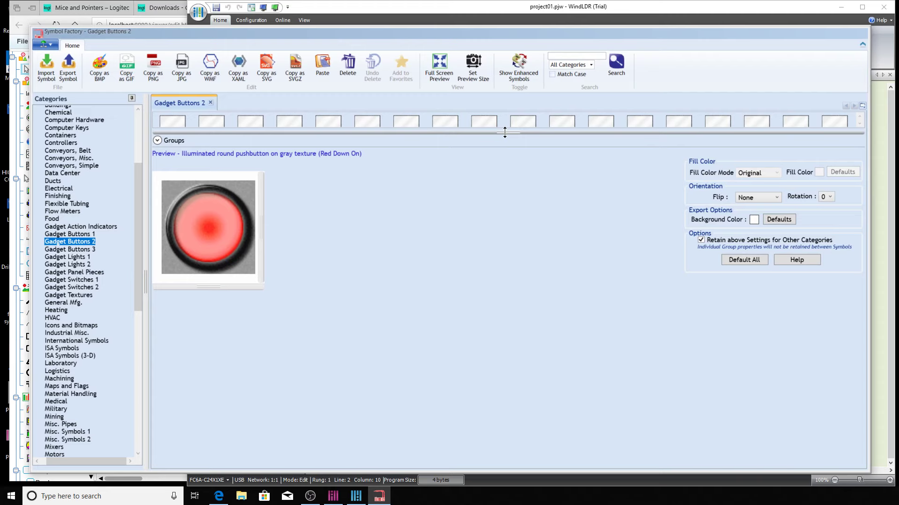
- Enlarge the symbol list, pick the Grooved bezel (Amber Off) symbol from Gadget Lights 1 and rotate it 90 degrees
left_click_drag(505, 133, 507, 347)
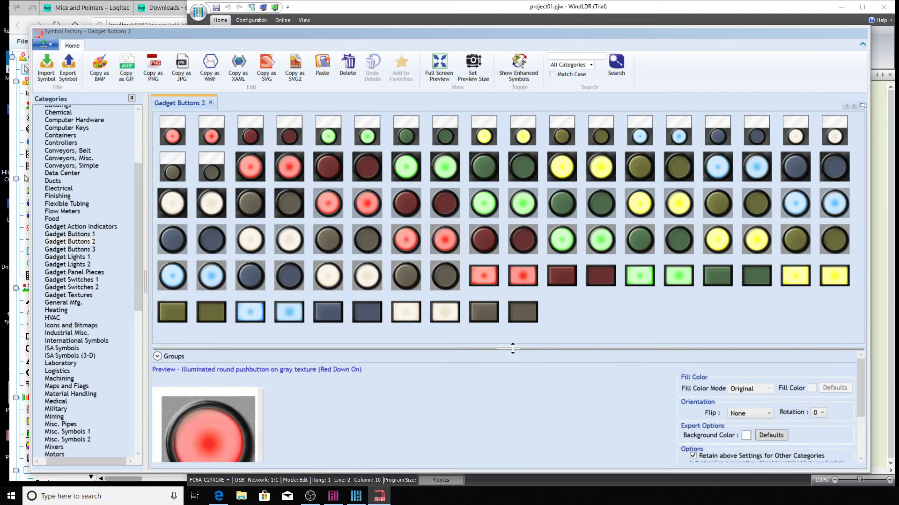
left_click(73, 257)
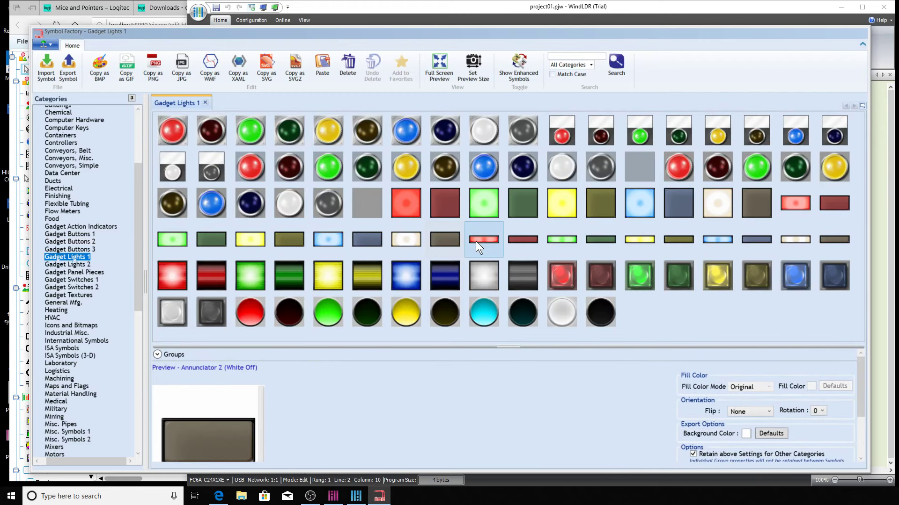
left_click(369, 276)
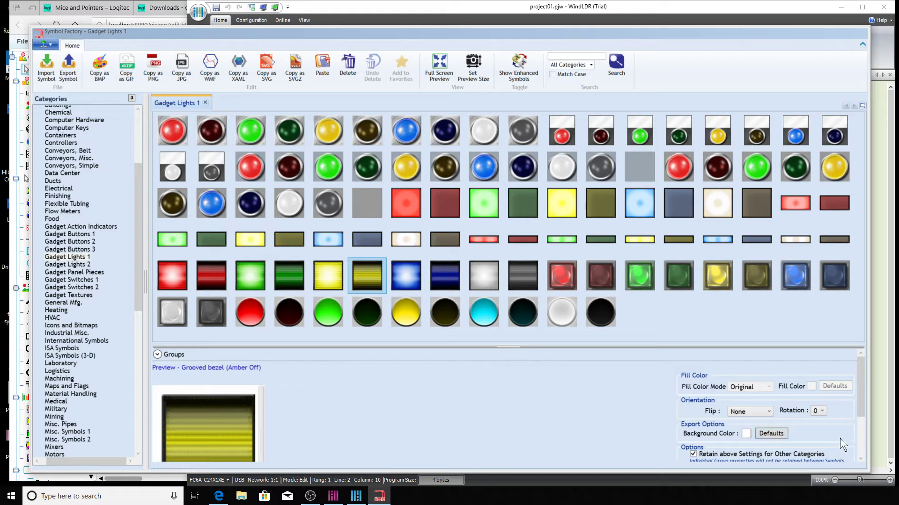
left_click(824, 410)
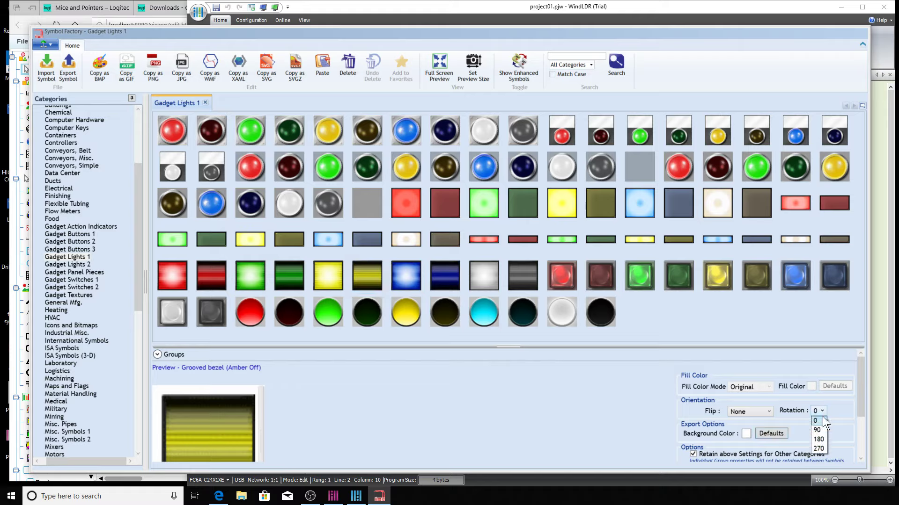
left_click(823, 427)
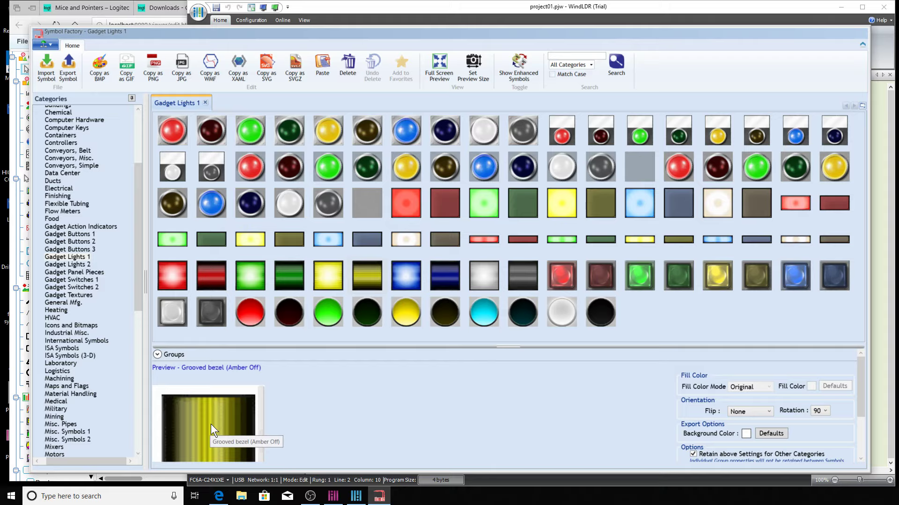
left_click(333, 353)
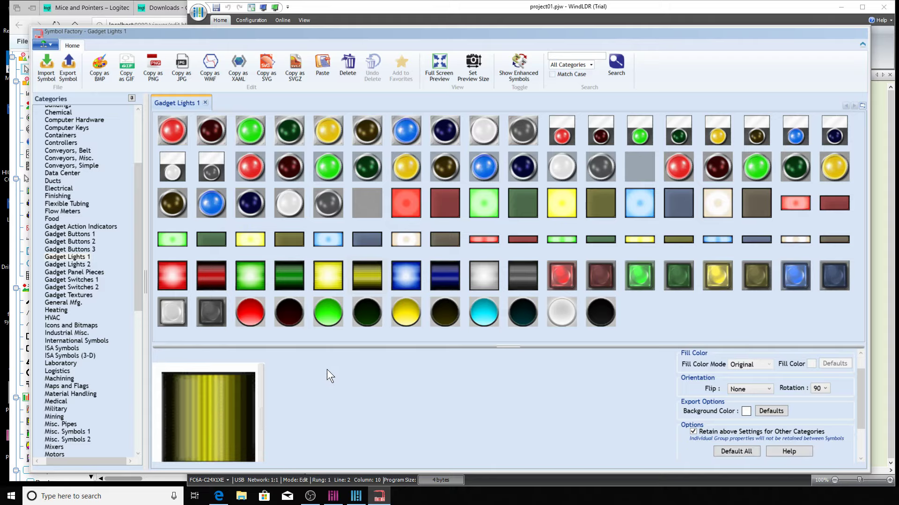
- Show the enhanced symbols and add the rotated Grooved bezel (Amber Off) symbol to the Lamp folder as STACK YELLOW OFF
left_click(525, 62)
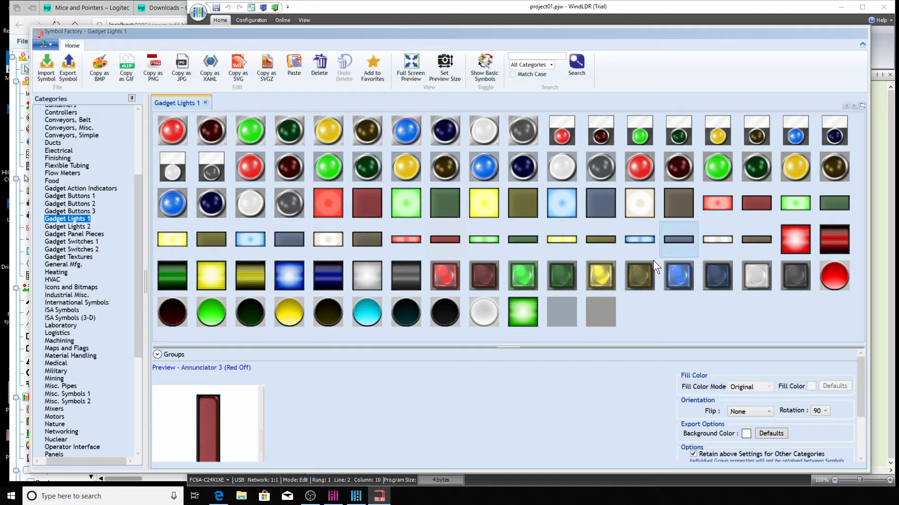
left_click(256, 271)
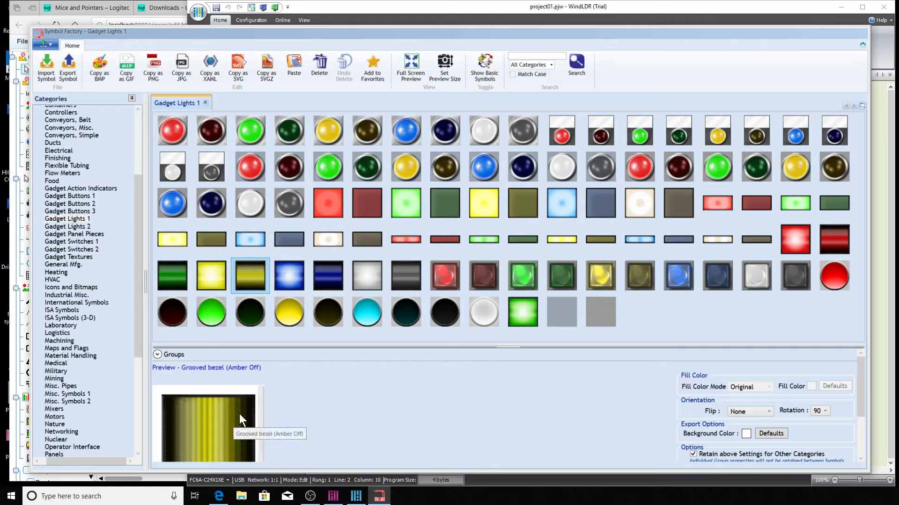
scroll(352, 411, "down", 1)
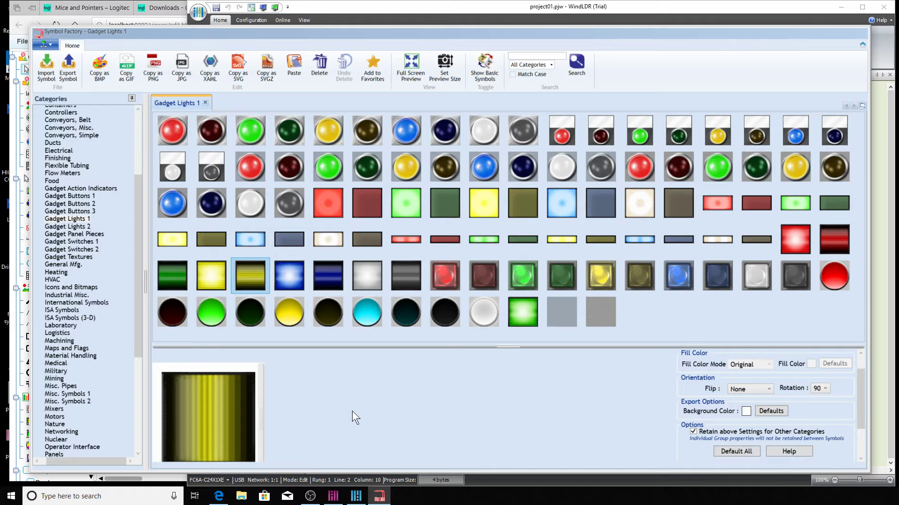
scroll(352, 411, "up", 1)
scroll(352, 411, "down", 1)
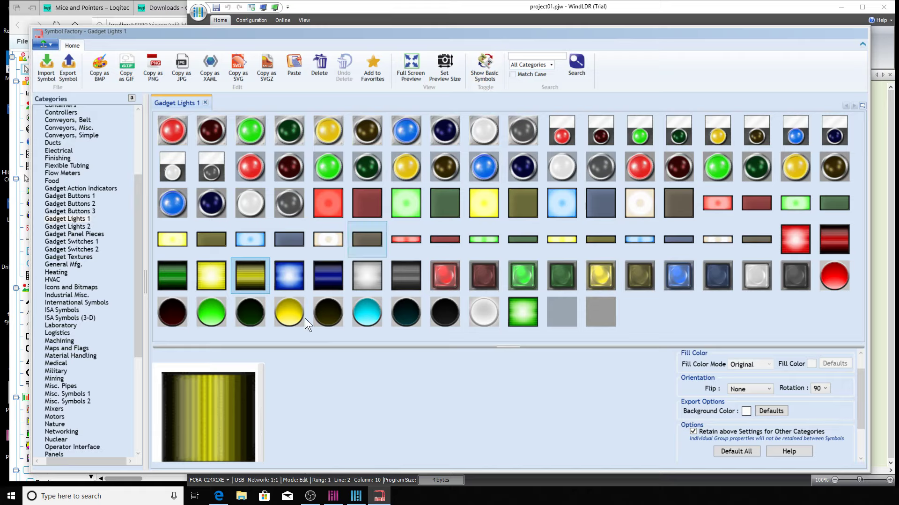
double_click(209, 411)
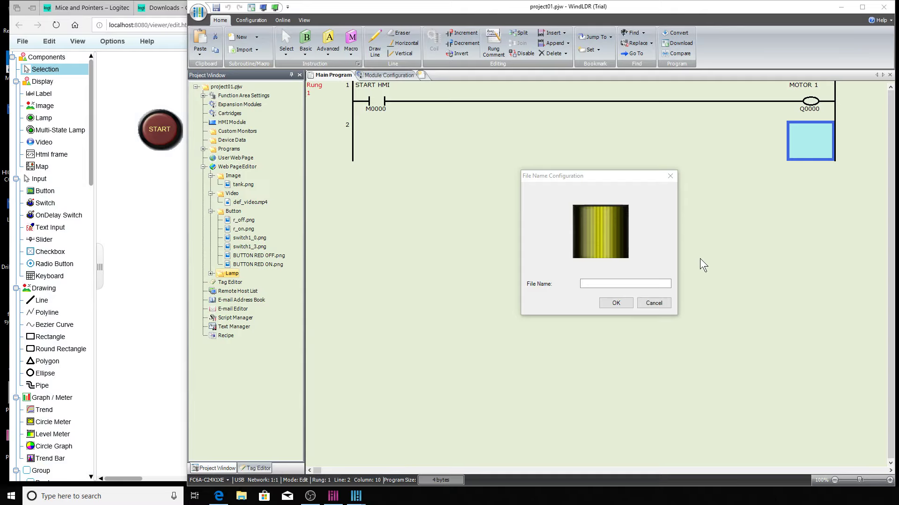
left_click(589, 284)
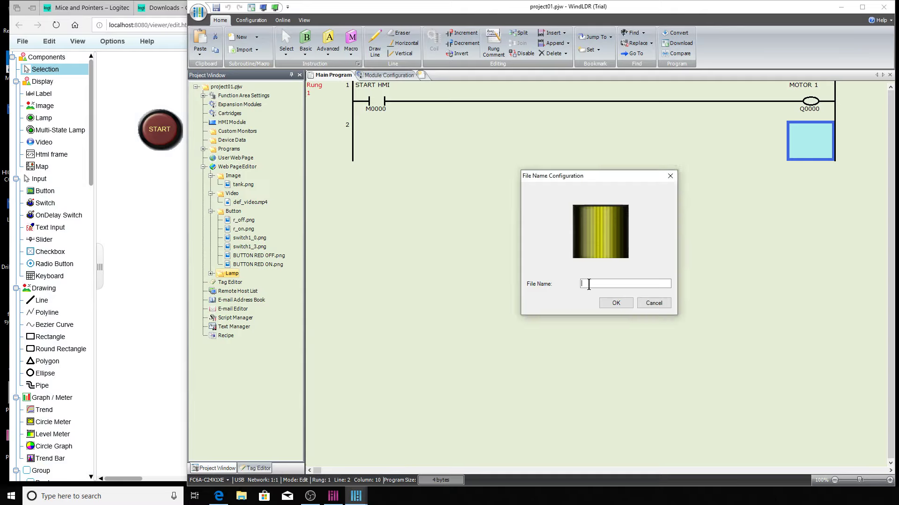
type("STACK YELLOW OFF")
left_click(617, 303)
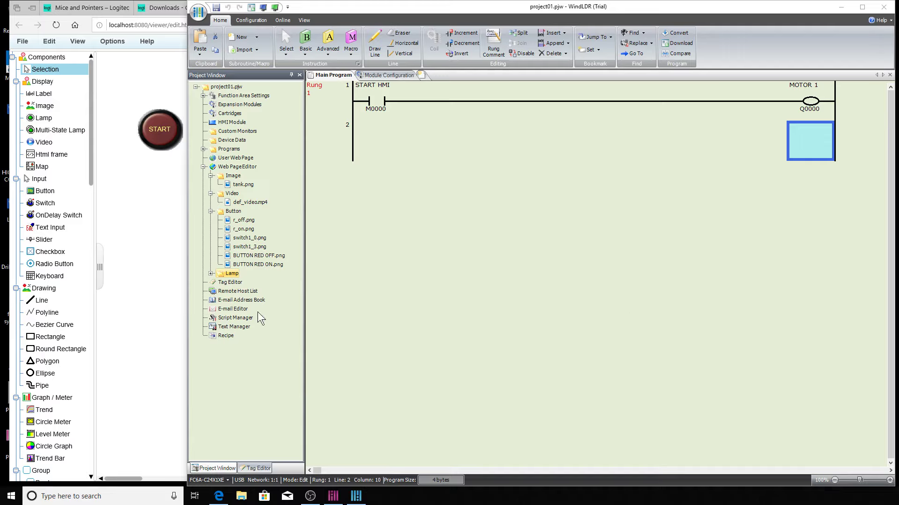
- Reopen Symbol Factory for the Lamp folder and enlarge its window and symbol list
right_click(219, 276)
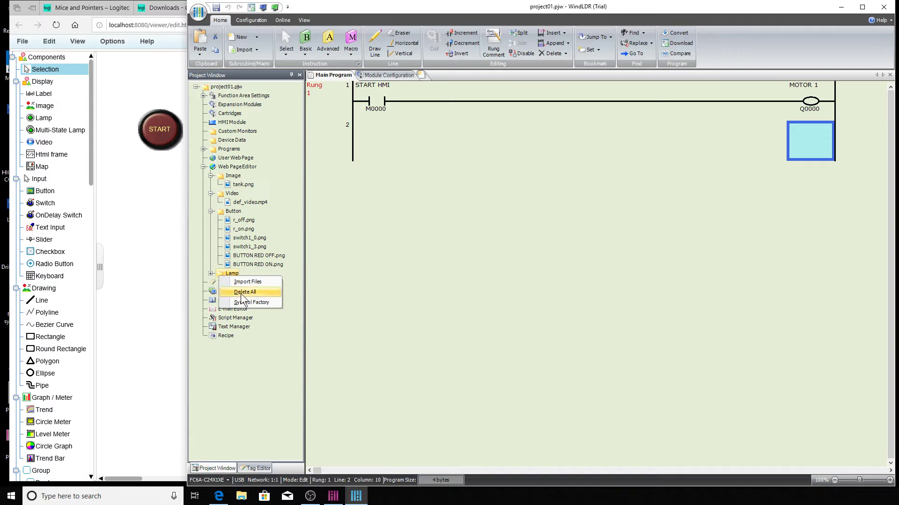
left_click(251, 302)
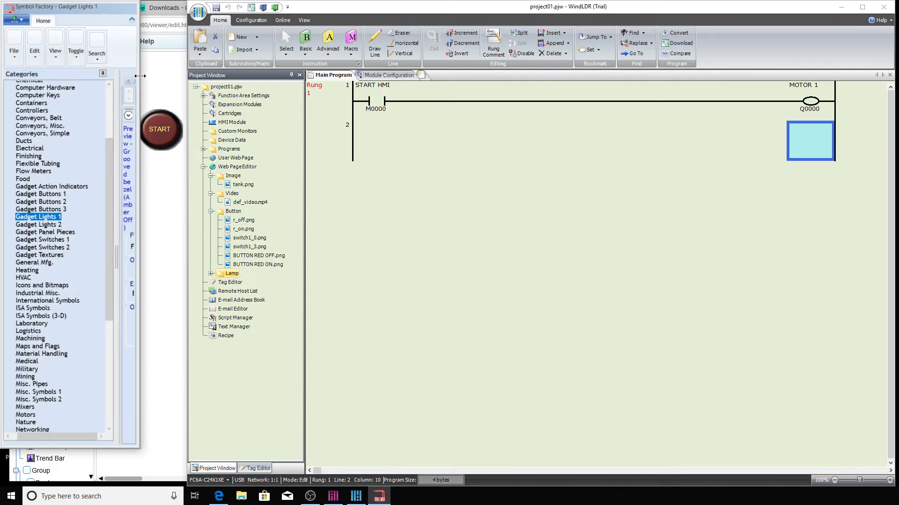
left_click_drag(139, 83, 807, 133)
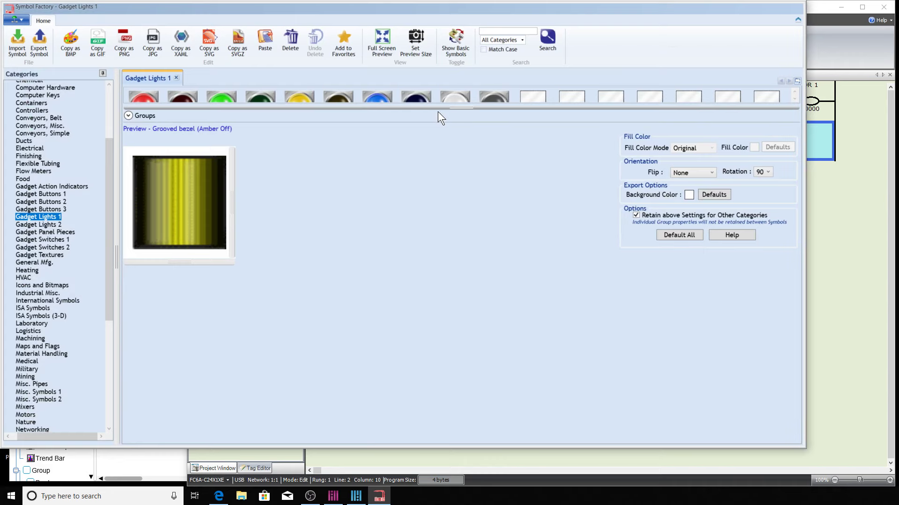
left_click_drag(457, 108, 493, 332)
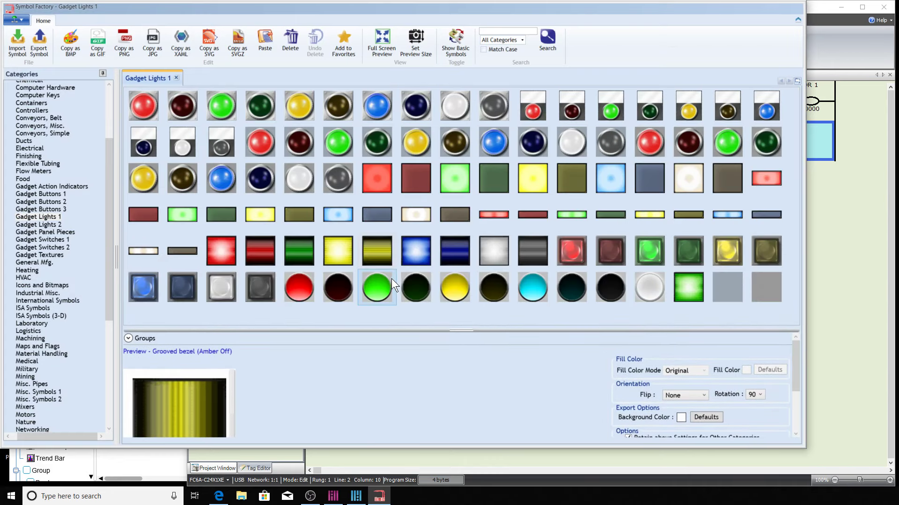
- Add the Grooved bezel (Amber On) symbol to the Lamp folder with the file name STACK YELLOW ON
left_click(345, 259)
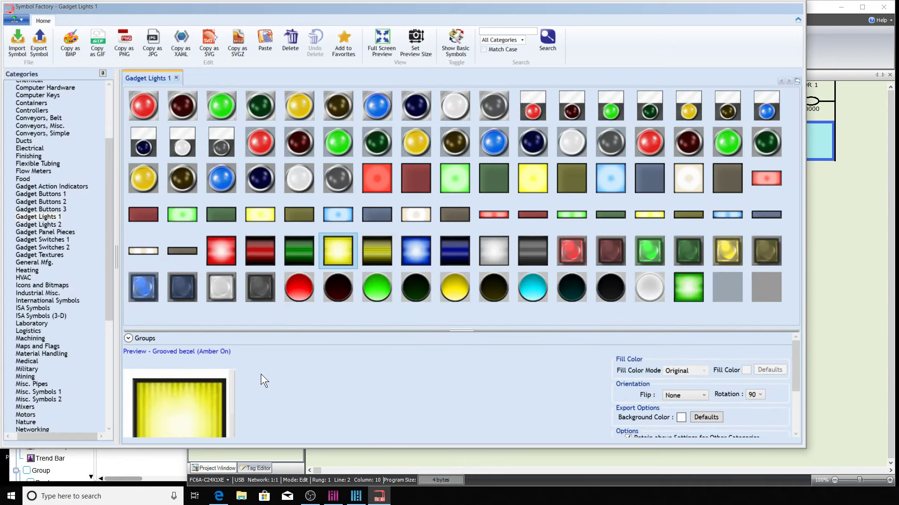
double_click(194, 402)
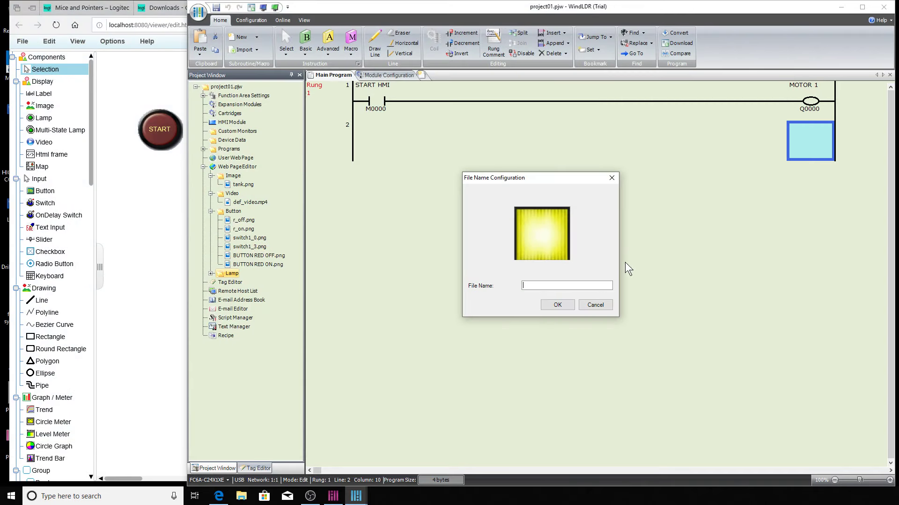
type("STACK YELOW")
key("BackSpace")
key("BackSpace")
key("BackSpace")
key("BackSpace")
type("LOW ON")
left_click(559, 306)
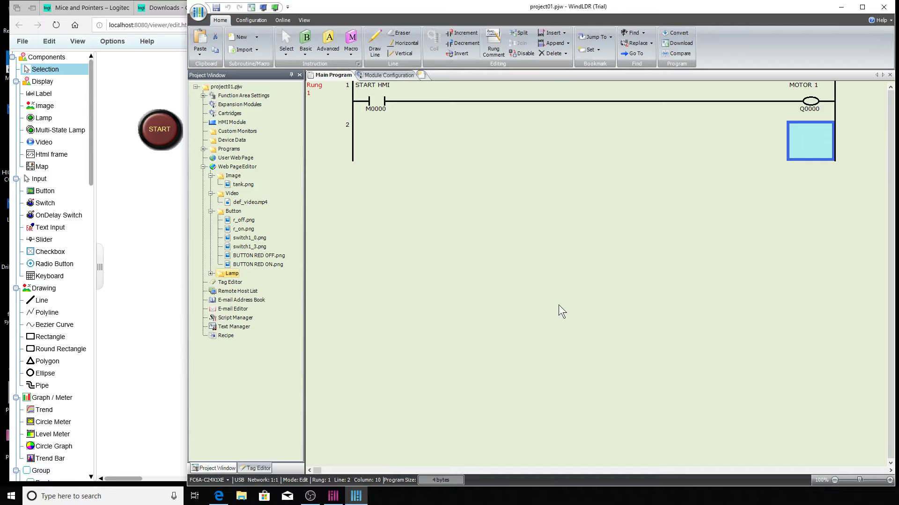
- Switch to the web page editor in the browser and link the lamp's value to IDEC output bit Q0000.Bit
left_click(130, 337)
left_click(312, 126)
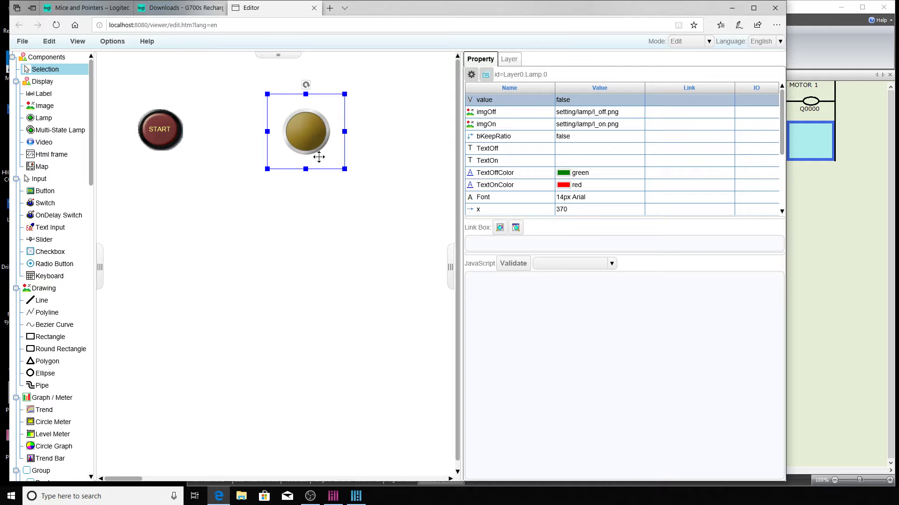
left_click(500, 227)
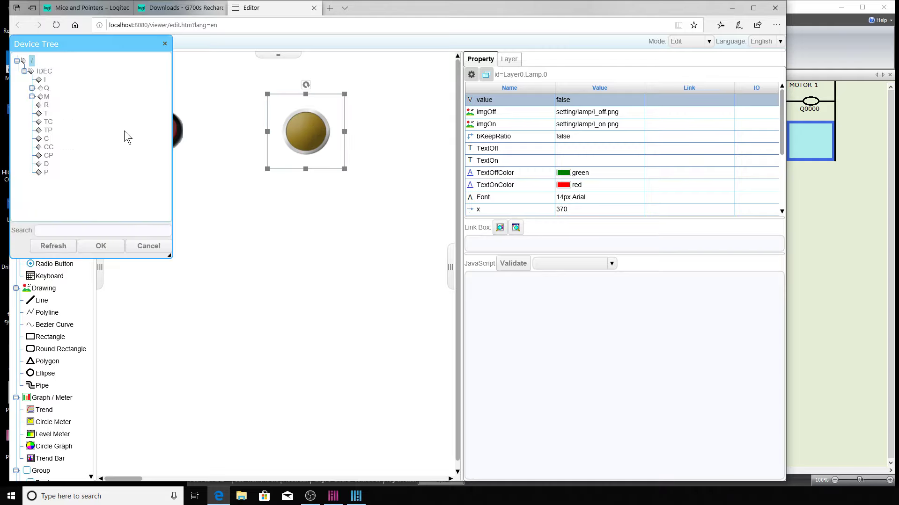
left_click(31, 89)
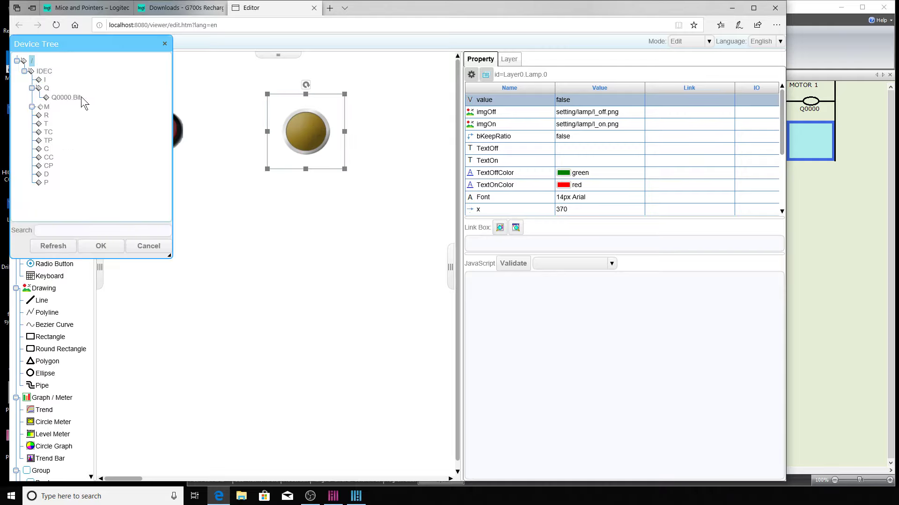
left_click(57, 97)
left_click(102, 246)
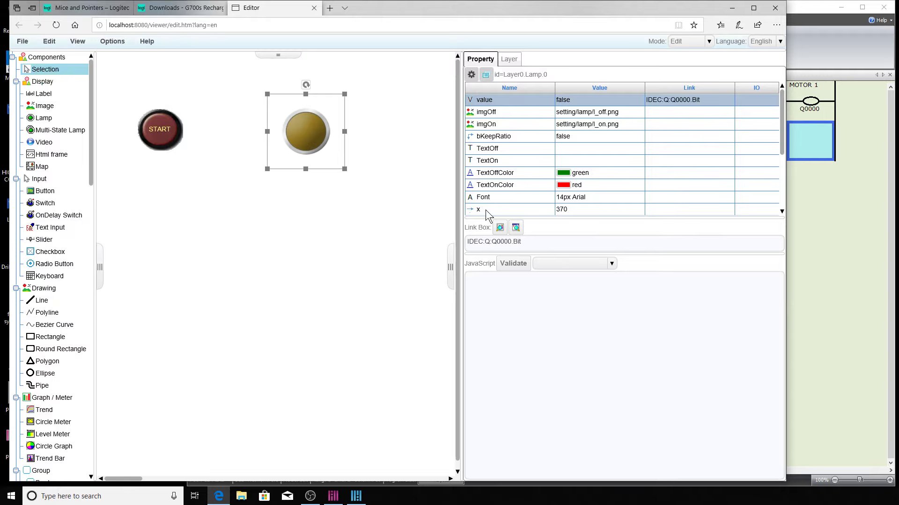
- Refresh the image list and set the lamp's imgOff picture to STACK YELLOW OFF.png from the lamp folder
left_click(608, 114)
scroll(653, 181, "down", 2)
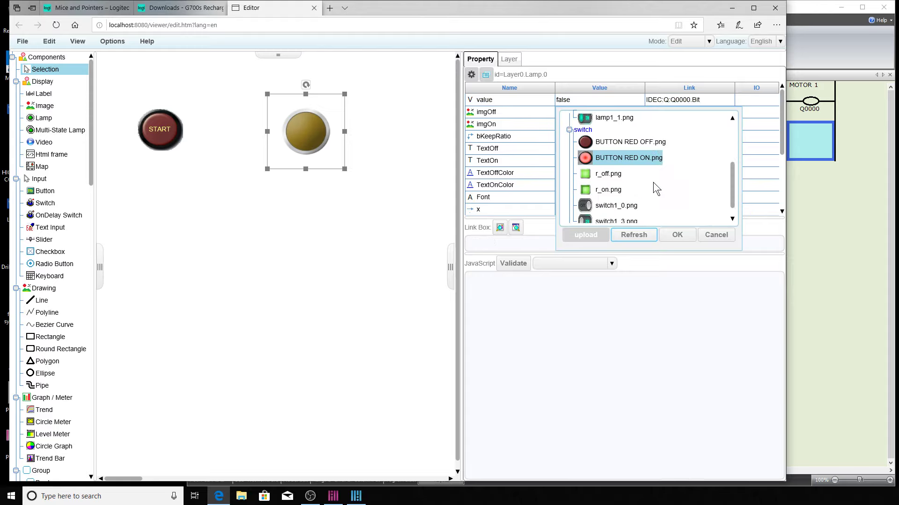
scroll(652, 187, "up", 3)
scroll(639, 189, "up", 1)
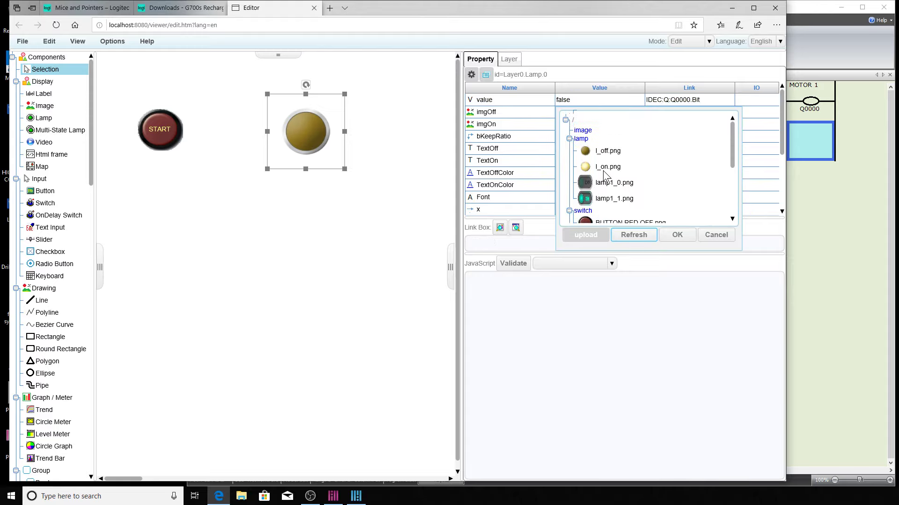
left_click(628, 235)
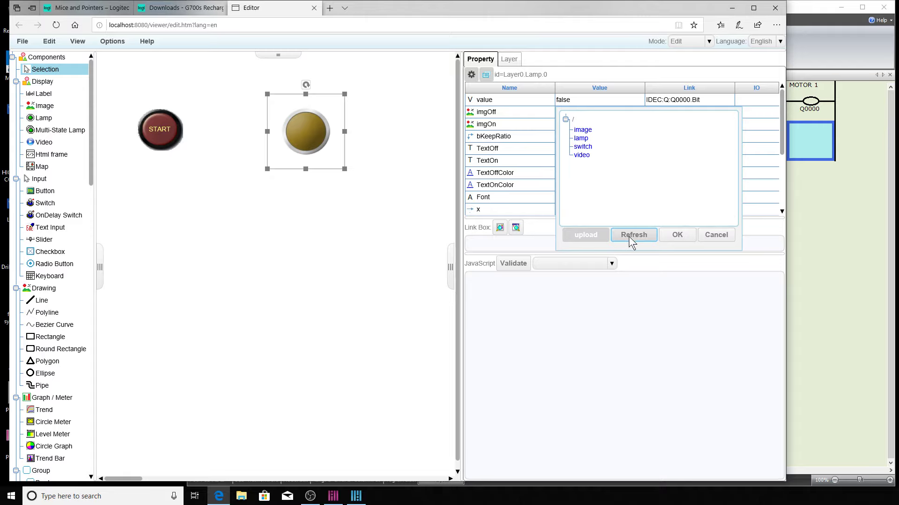
left_click(580, 138)
scroll(679, 160, "down", 2)
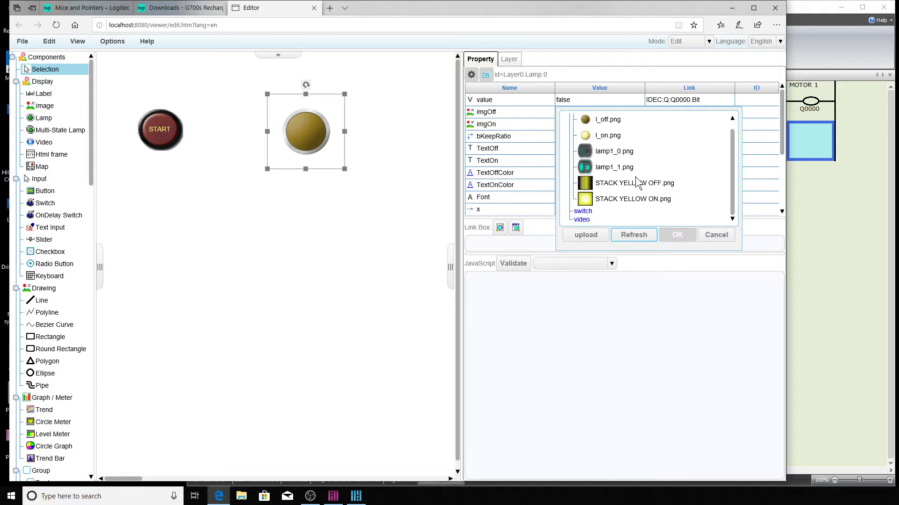
left_click(628, 183)
left_click(677, 235)
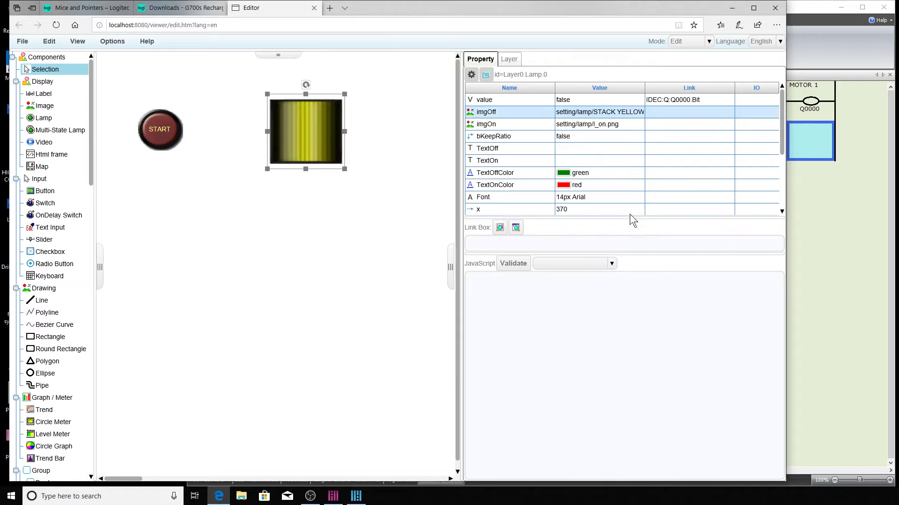
- Set the lamp's imgOn picture to STACK YELLOW ON.png
left_click(611, 125)
left_click(633, 211)
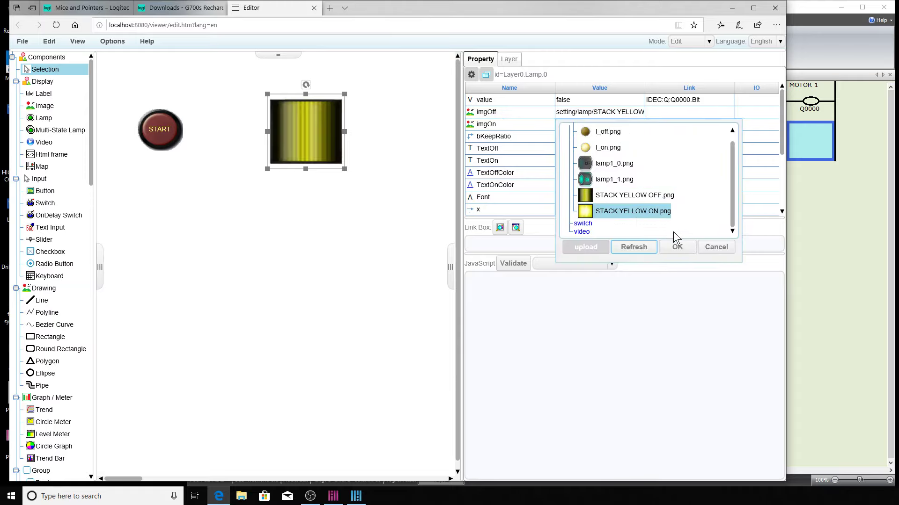
left_click(677, 247)
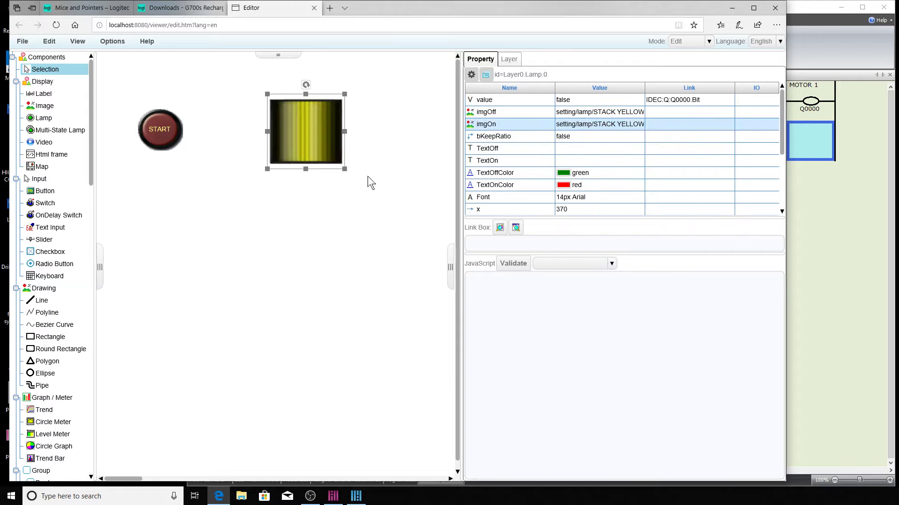
- Set the yellow stack lamp's width and height both to 100
scroll(608, 174, "down", 3)
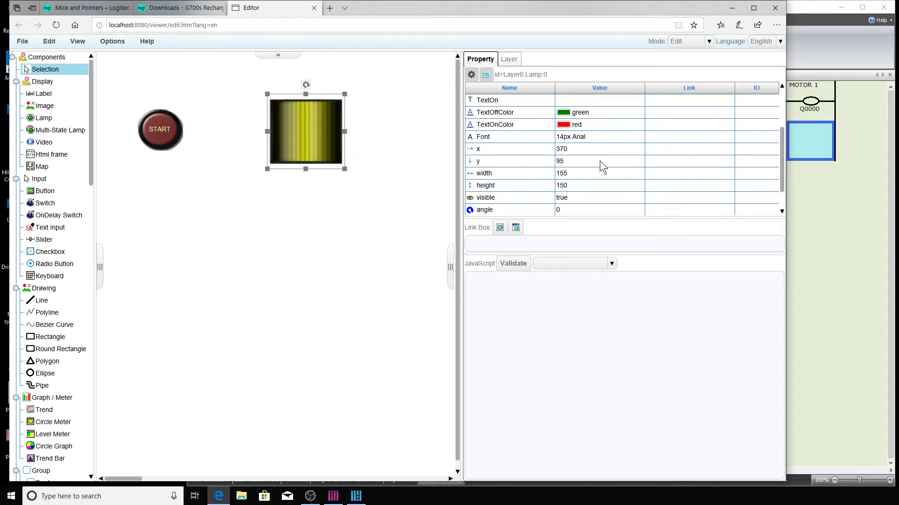
scroll(598, 164, "down", 1)
left_click(579, 151)
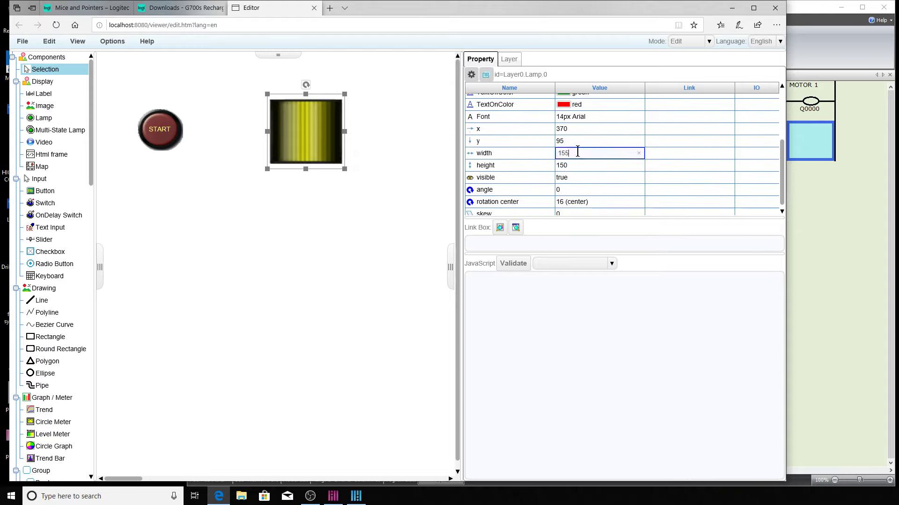
type("100")
key("Return")
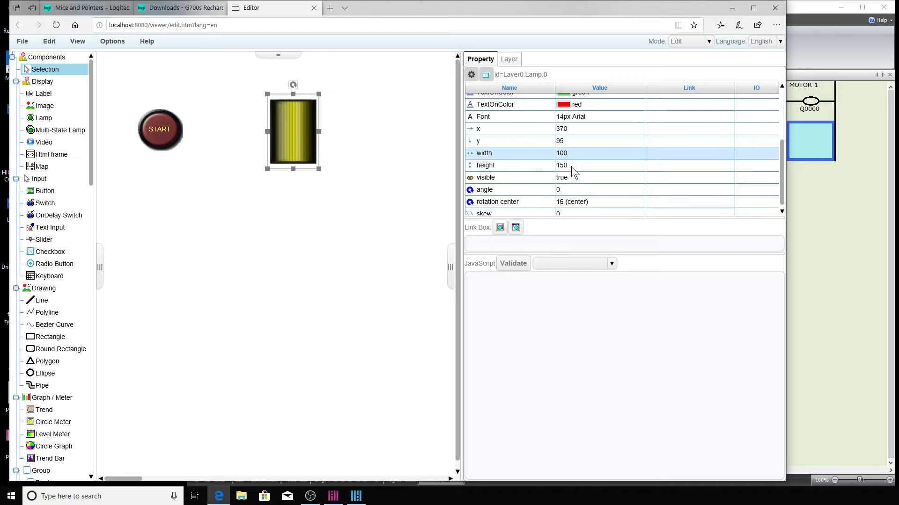
left_click(571, 166)
type("100")
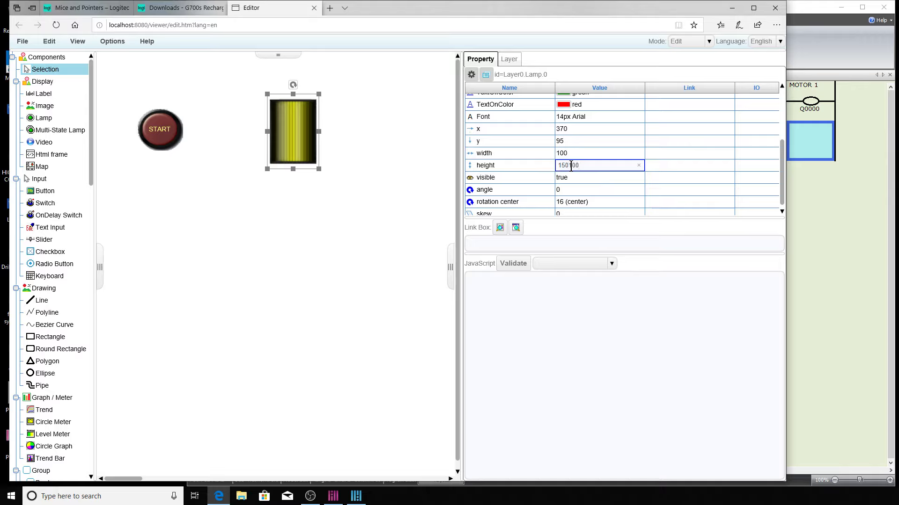
key("BackSpace")
key("BackSpace")
key("BackSpace")
key("BackSpace")
type("100")
key("Return")
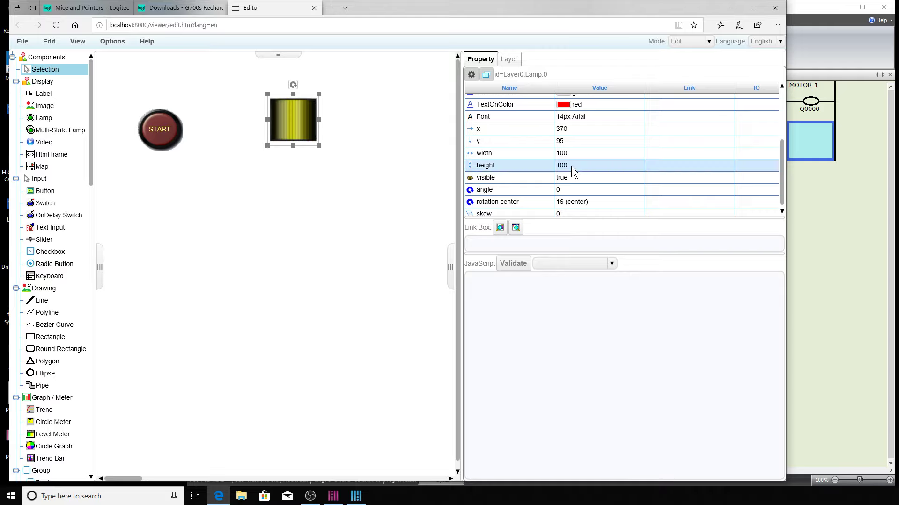
- Move the yellow lamp slightly down so it sits roughly level with the START switch
left_click(336, 171)
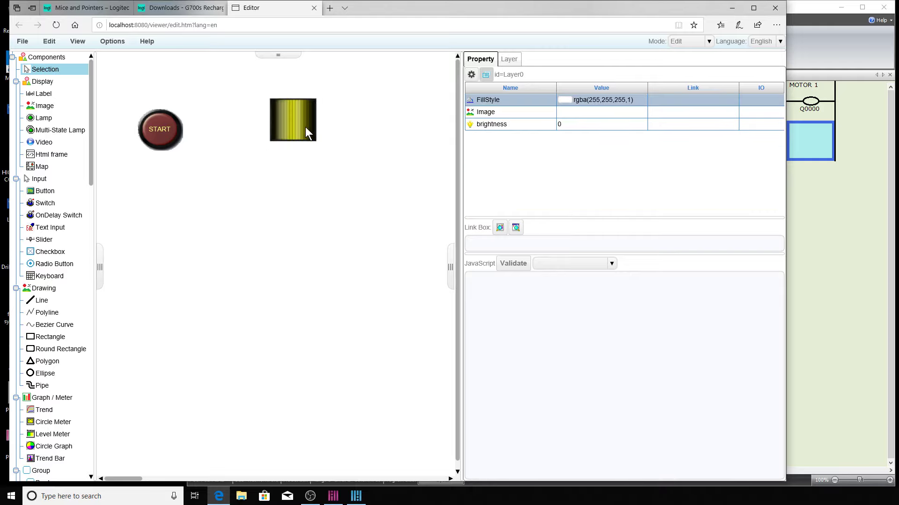
left_click(305, 125)
left_click_drag(305, 125, 305, 138)
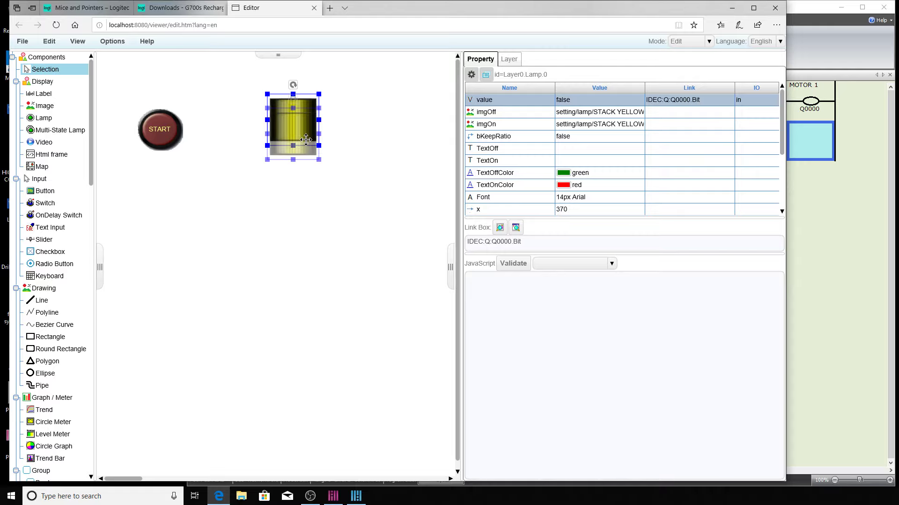
left_click(329, 178)
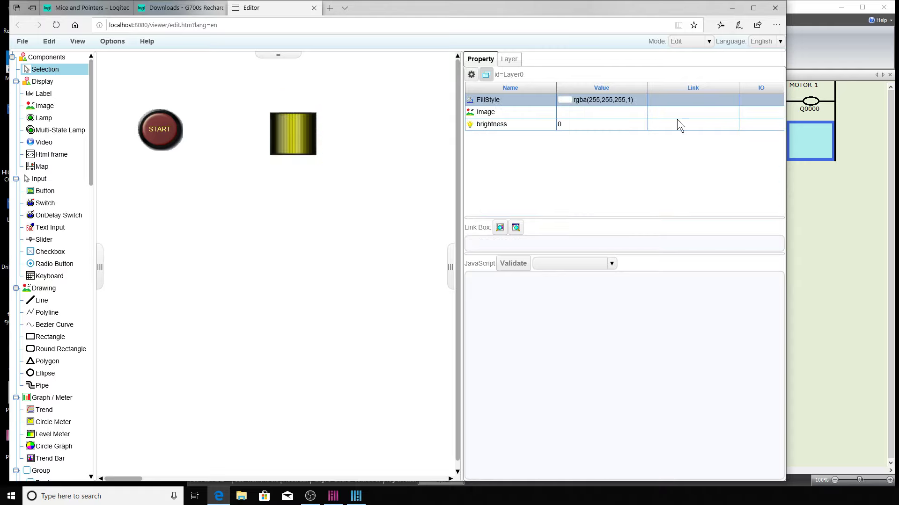
- Save the web page in the root folder under the name TEST 1
left_click(23, 41)
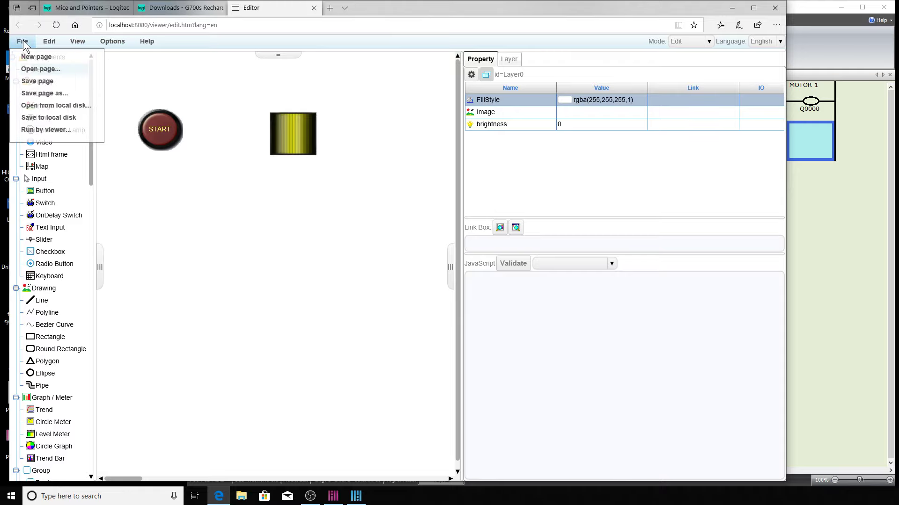
left_click(50, 94)
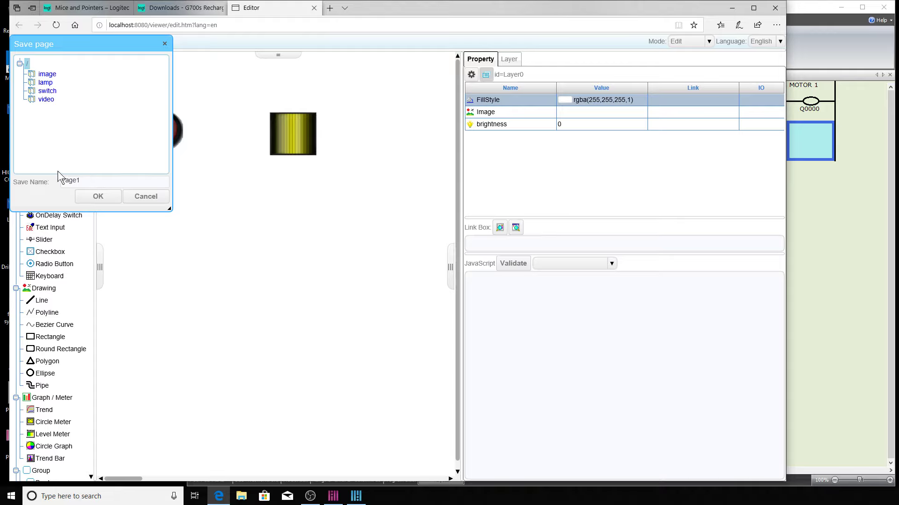
left_click(92, 181)
type("TEST 1")
left_click(97, 196)
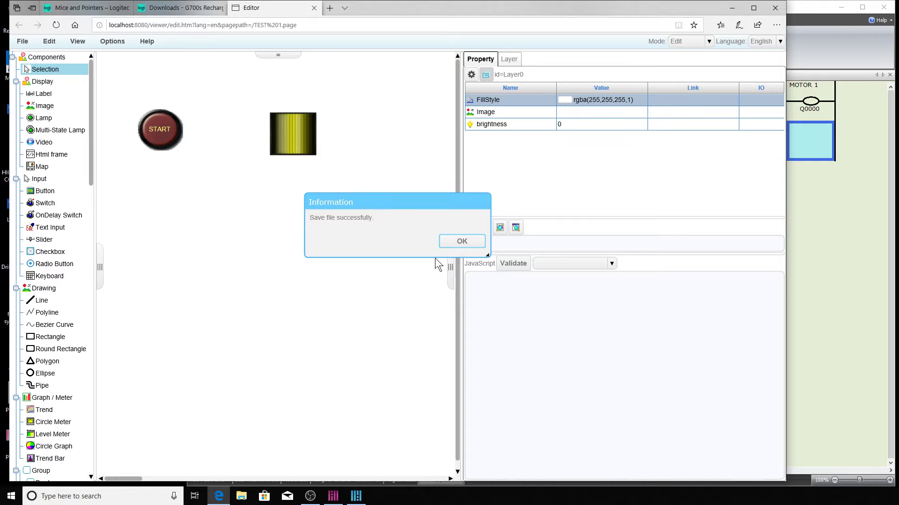
left_click(459, 242)
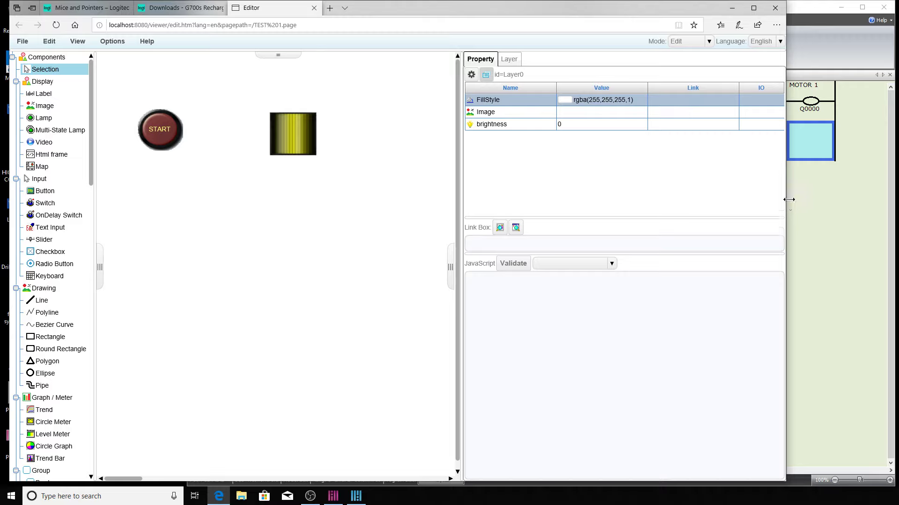
- Narrow the web page editor window to uncover the ladder's MOTOR 1 output, and start the program simulation in WindLDR
left_click_drag(788, 197, 578, 222)
left_click(720, 204)
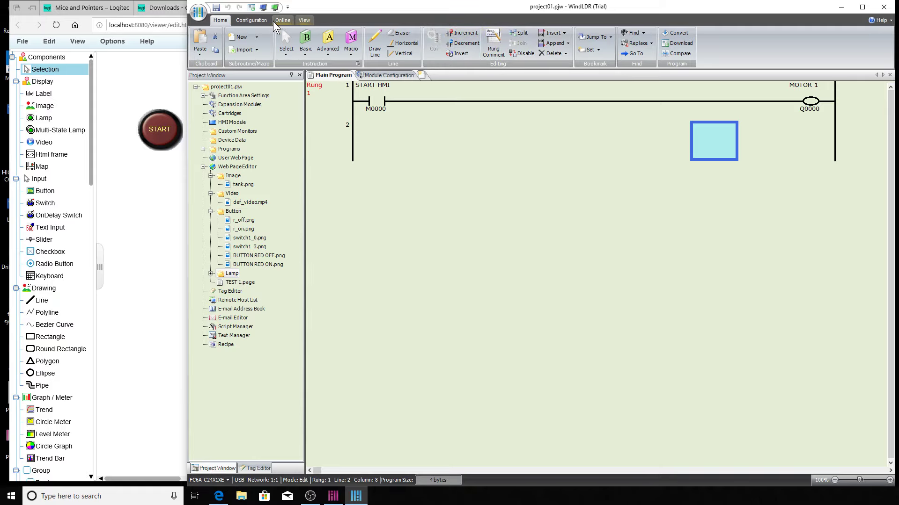
left_click(274, 22)
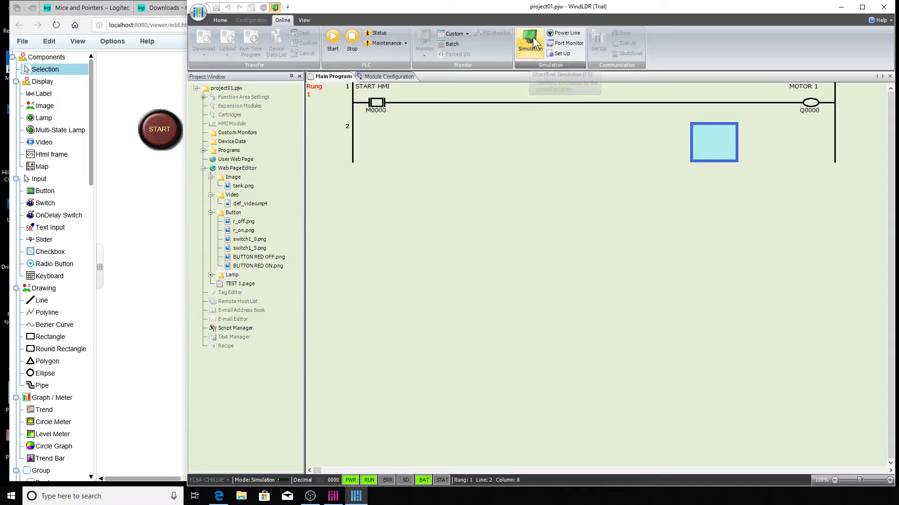
- Switch to the web page editor, set its mode to Simulation and try the START switch against the ladder program
left_click(160, 240)
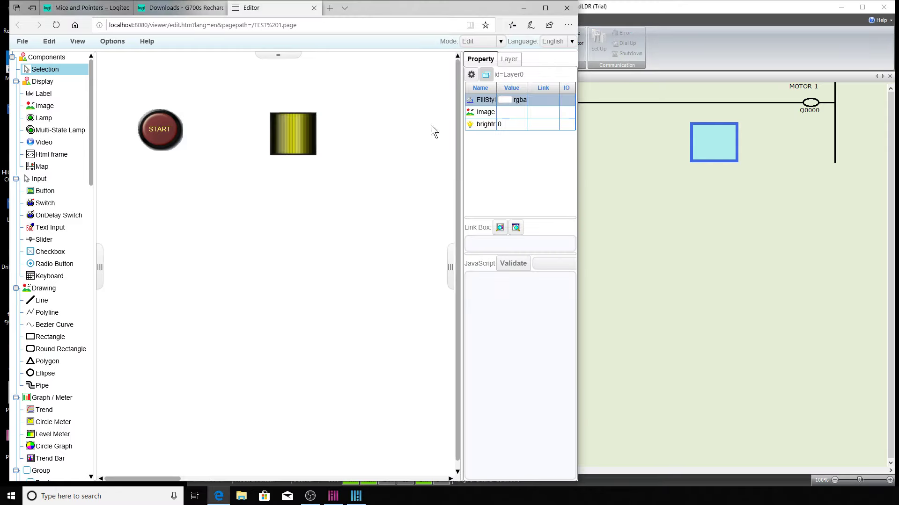
left_click(501, 40)
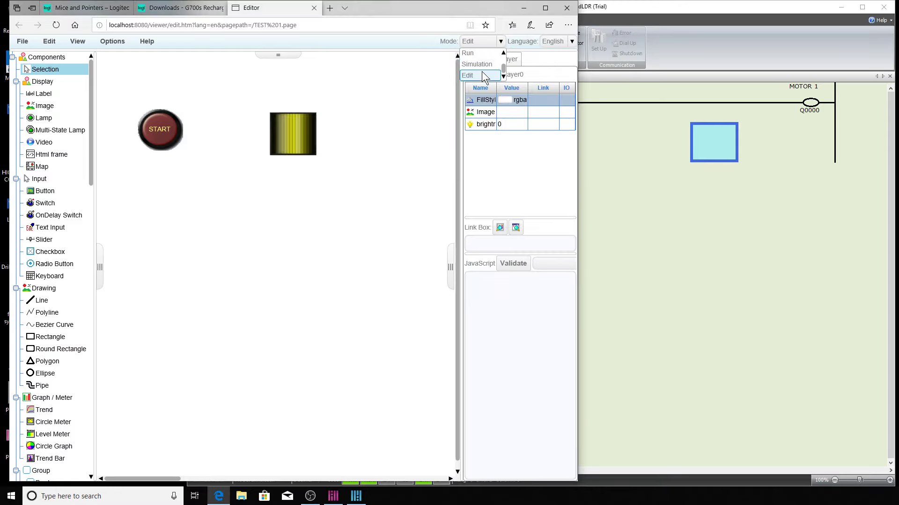
left_click(482, 65)
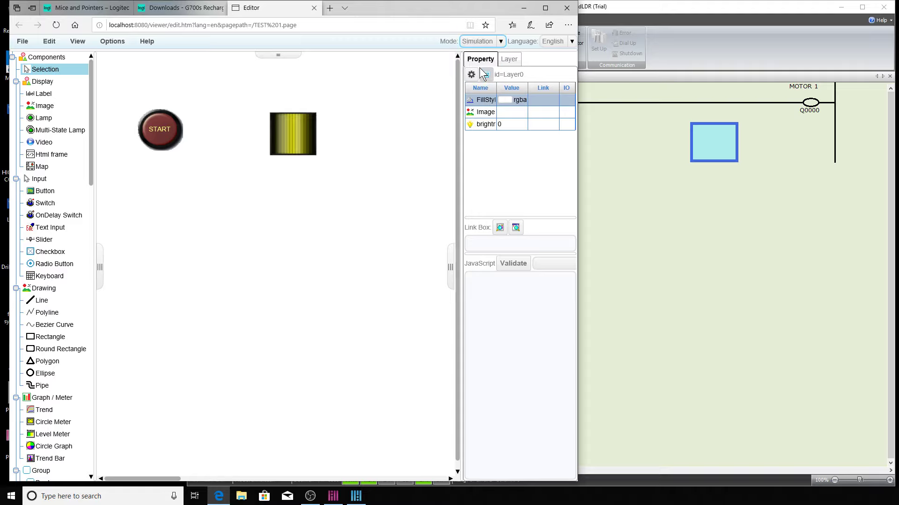
left_click(169, 133)
left_click(625, 225)
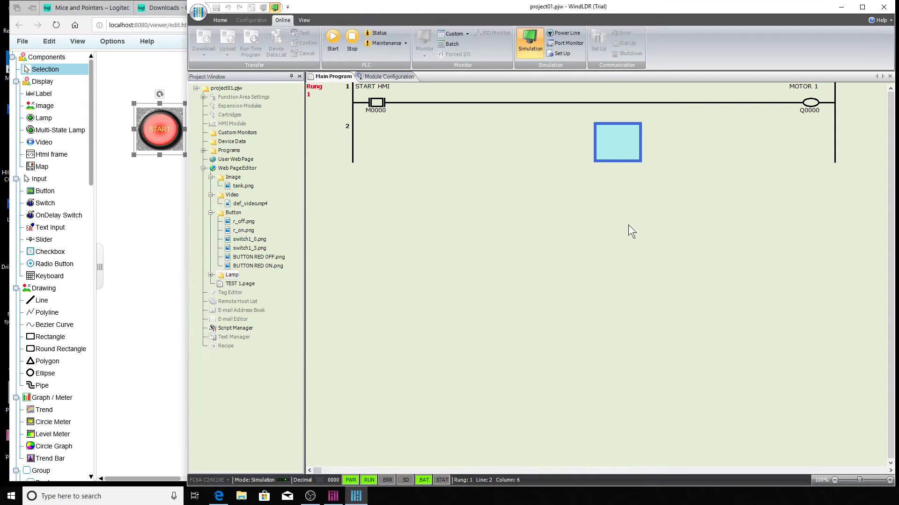
left_click(161, 131)
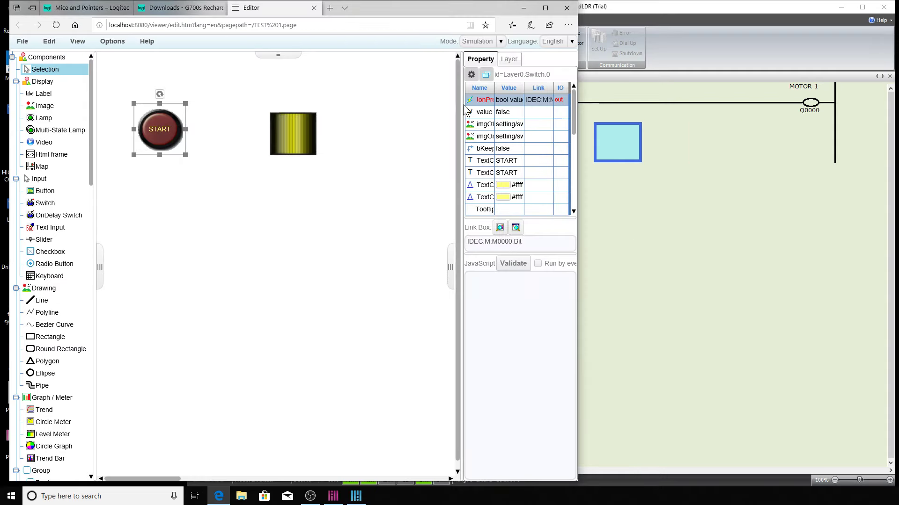
- Set the web page editor to Run mode and toggle the START switch on and off while checking the ladder
left_click(501, 41)
left_click(470, 71)
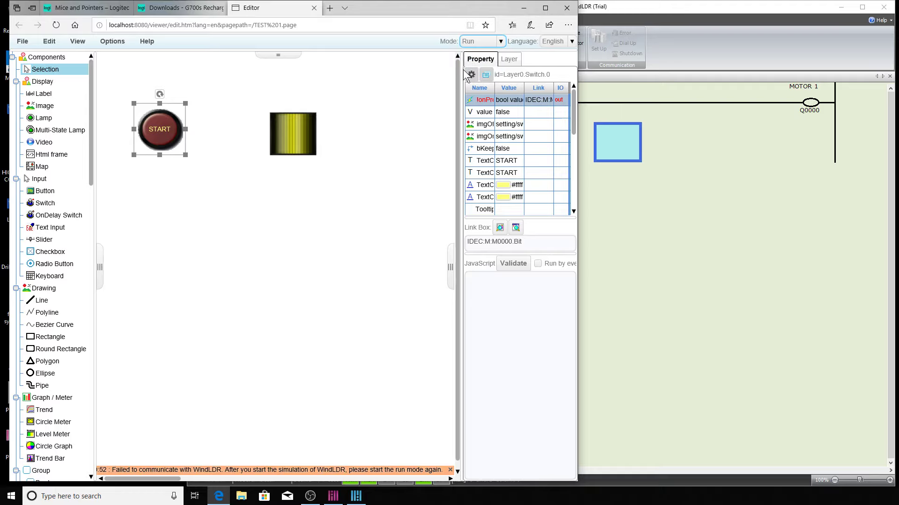
left_click(161, 127)
left_click(162, 125)
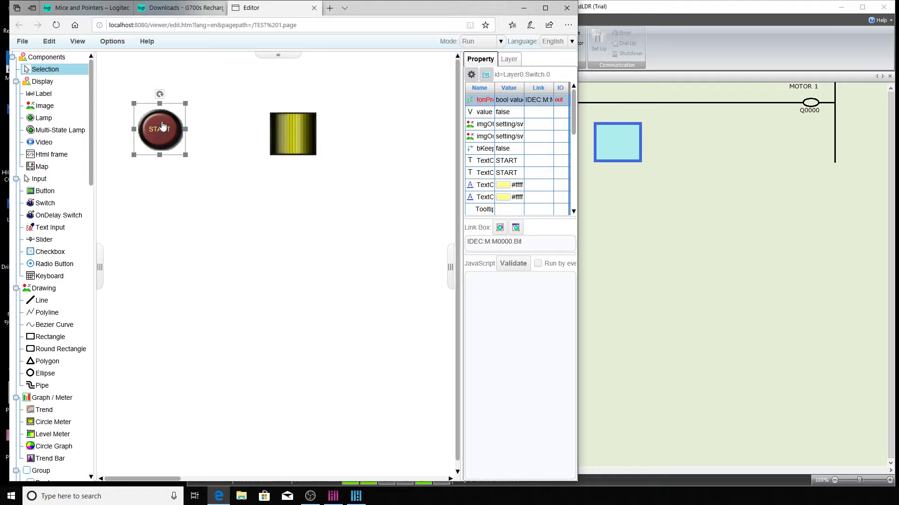
left_click(161, 125)
left_click(684, 192)
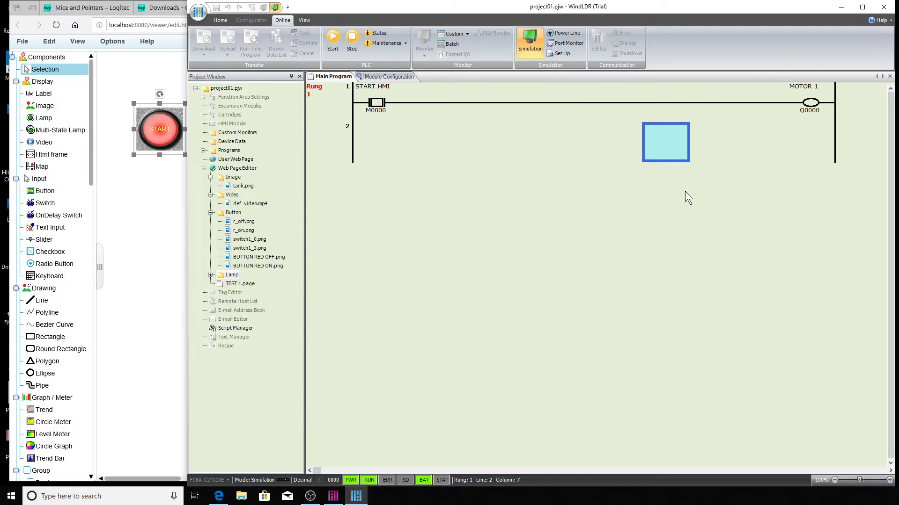
left_click(153, 121)
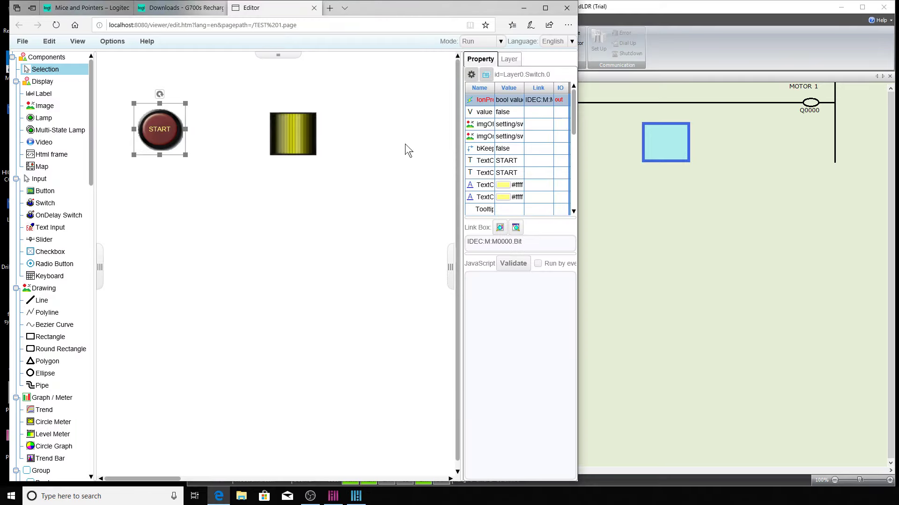
- Test the START switch with the WindLDR simulation, comparing contact M0000, output Q0000 and the yellow lamp on and off
left_click(609, 208)
left_click(525, 42)
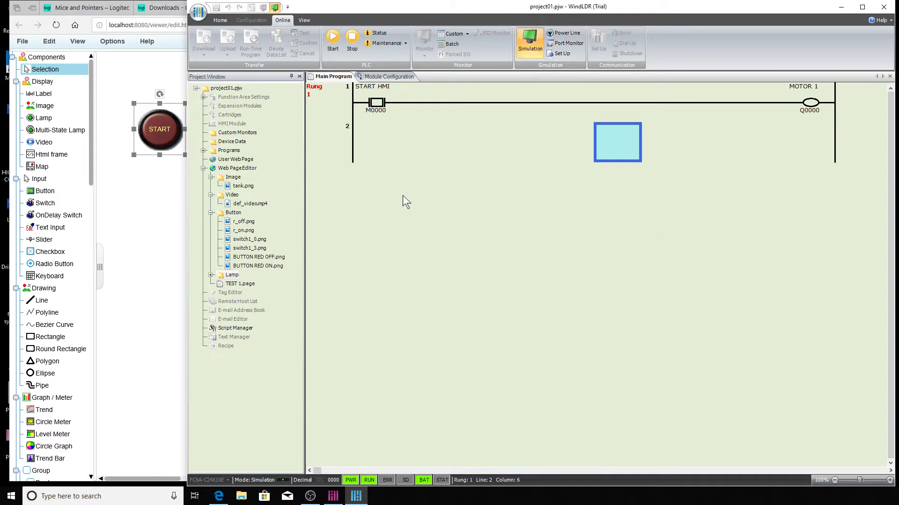
left_click(170, 171)
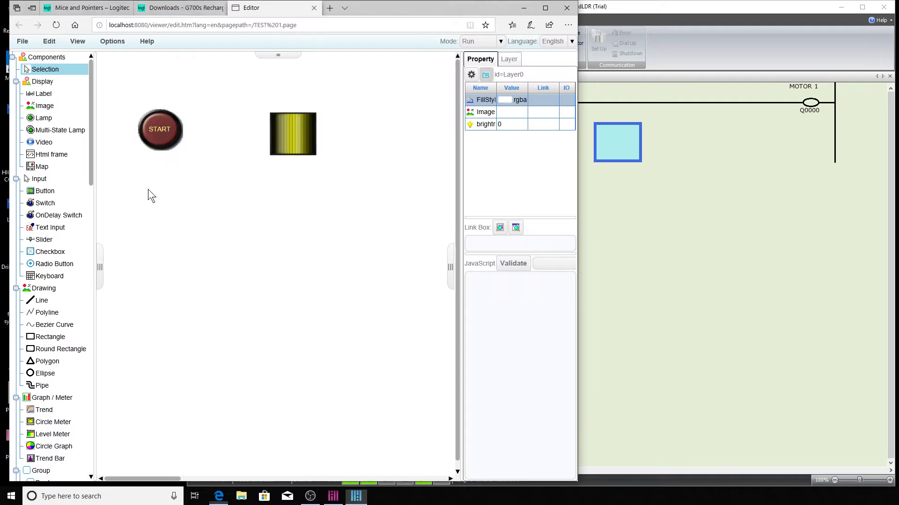
left_click(166, 140)
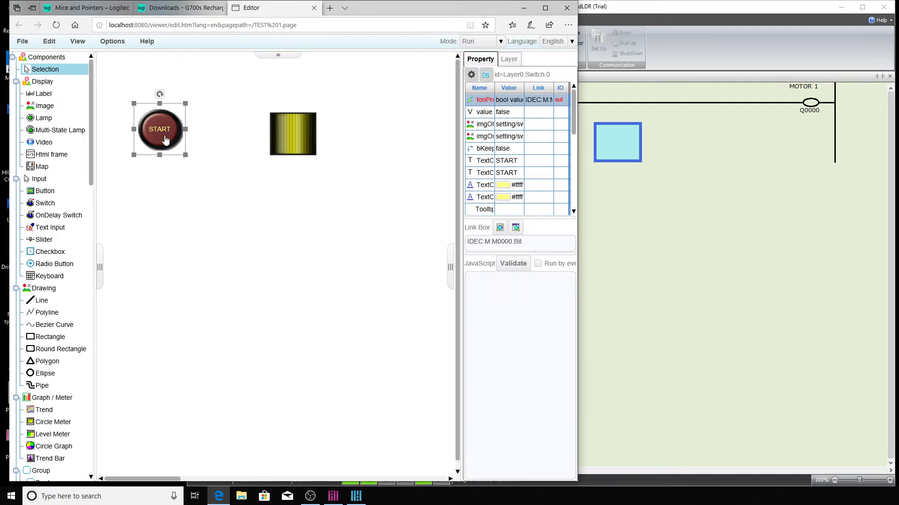
left_click(165, 139)
left_click(609, 201)
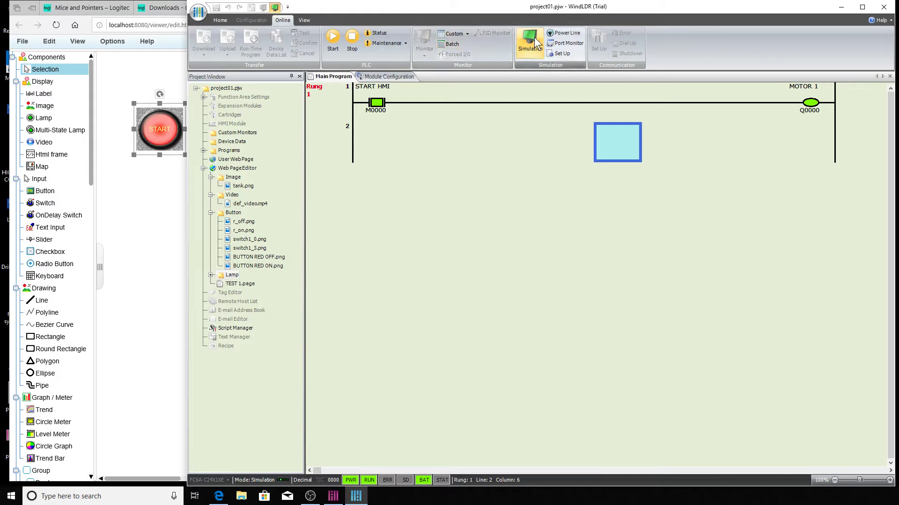
left_click(167, 126)
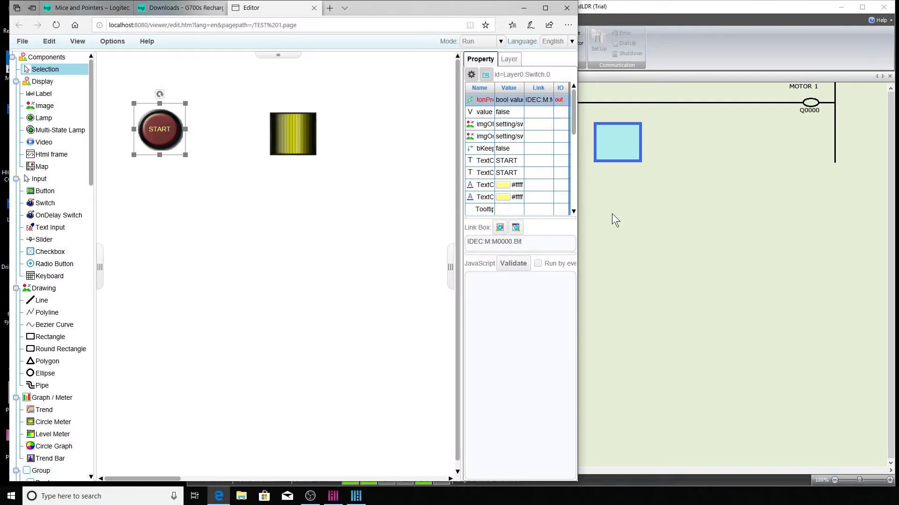
left_click(614, 215)
left_click(164, 136)
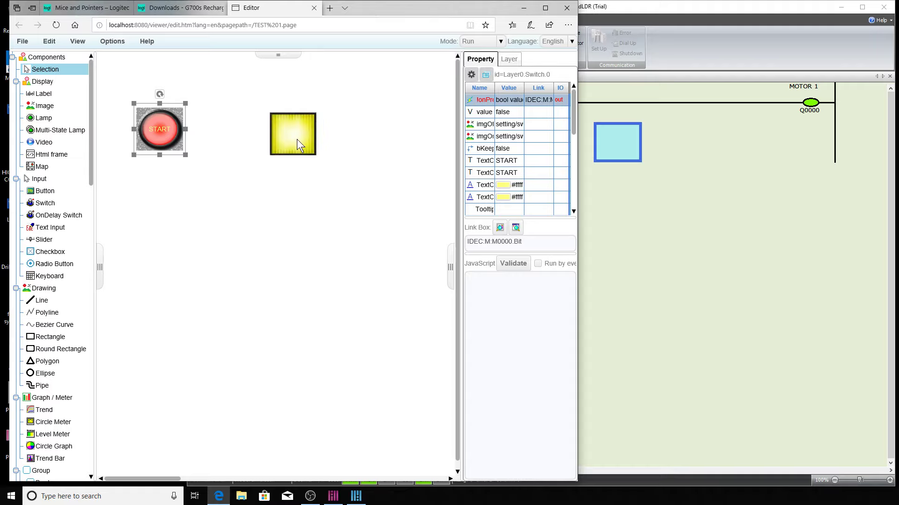
left_click(163, 133)
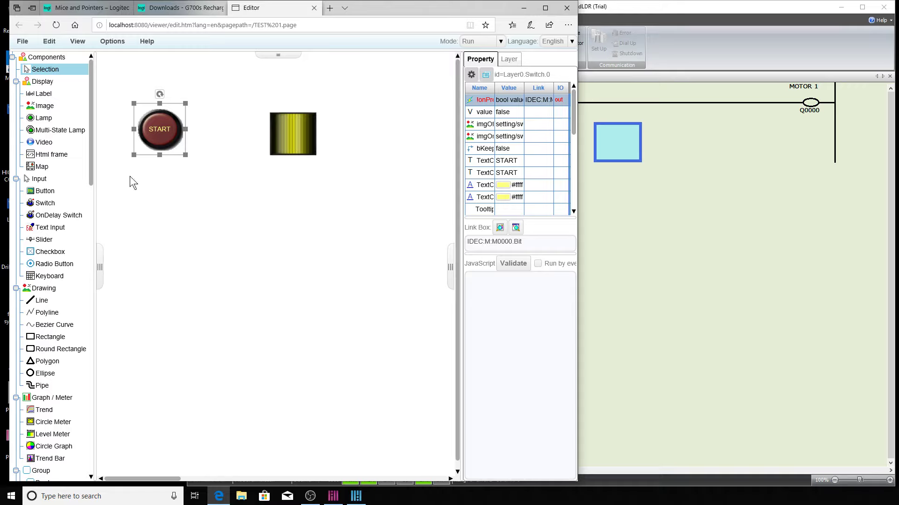
- Move the yellow lamp away from the START switch to x 615 and widen the component list pane
left_click(293, 126)
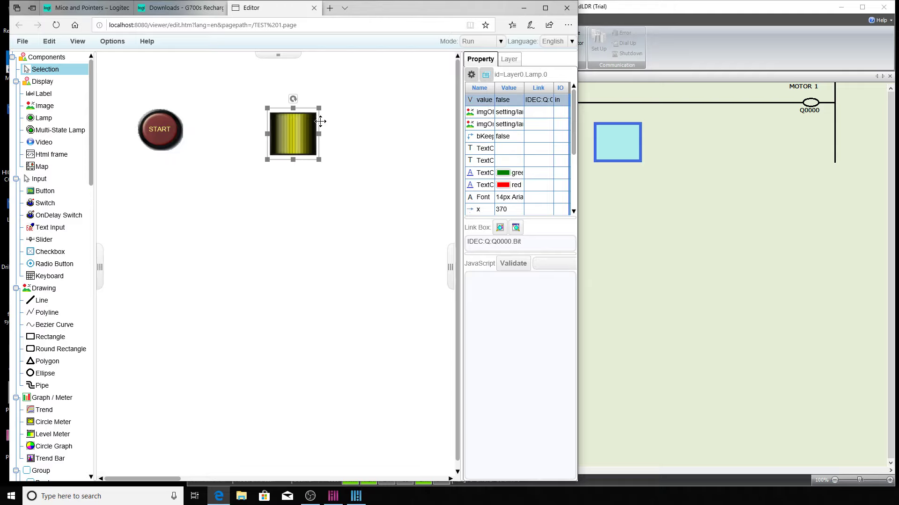
left_click_drag(321, 127, 435, 120)
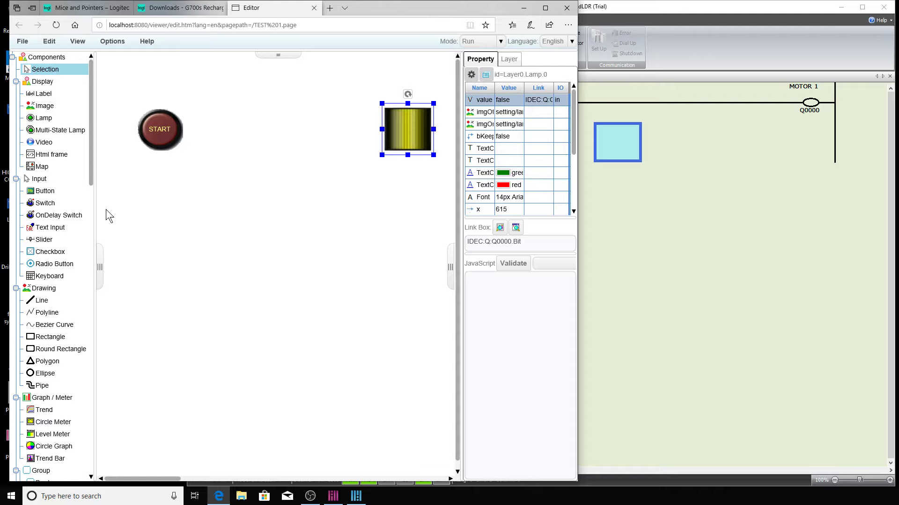
left_click_drag(97, 207, 120, 210)
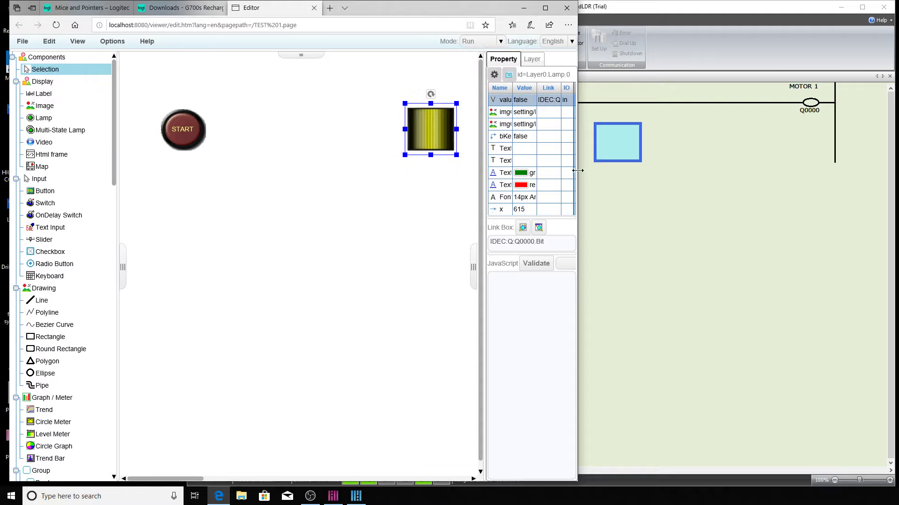
- Close the two Logitech browser tabs and widen the web page editor window
left_click(689, 11)
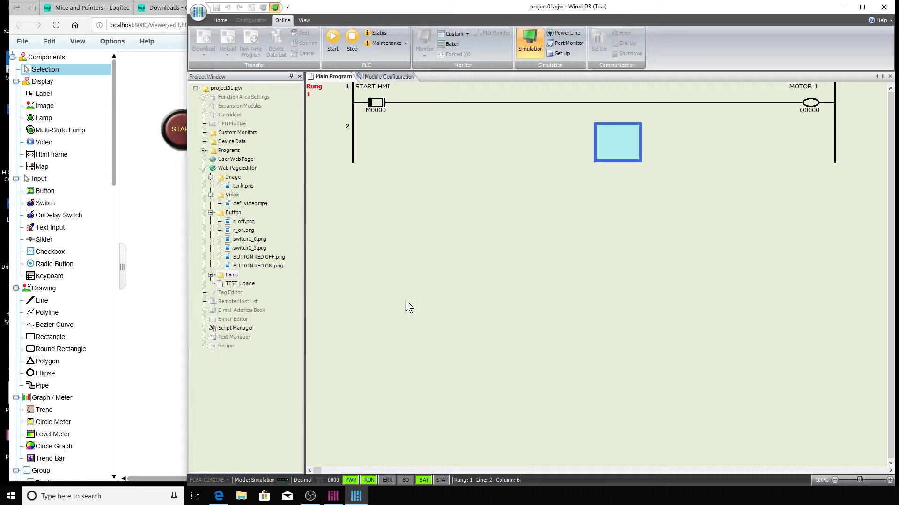
left_click(166, 170)
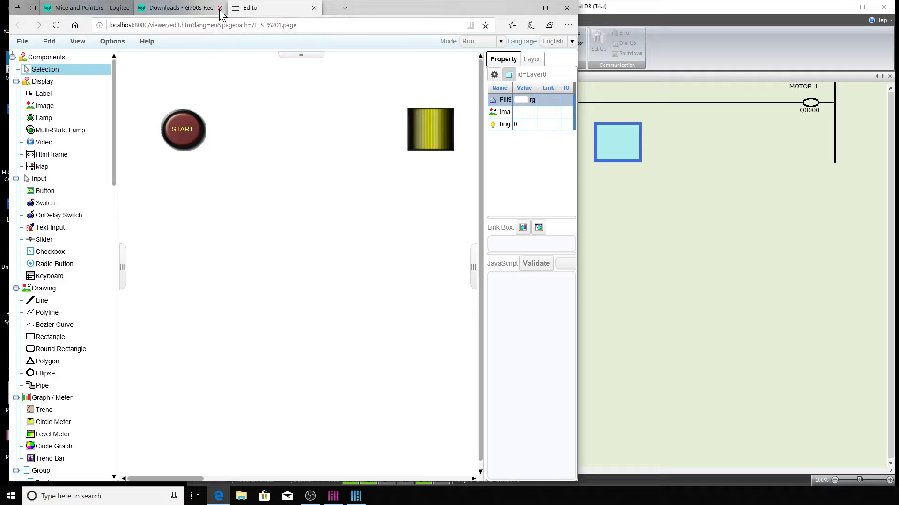
left_click(219, 8)
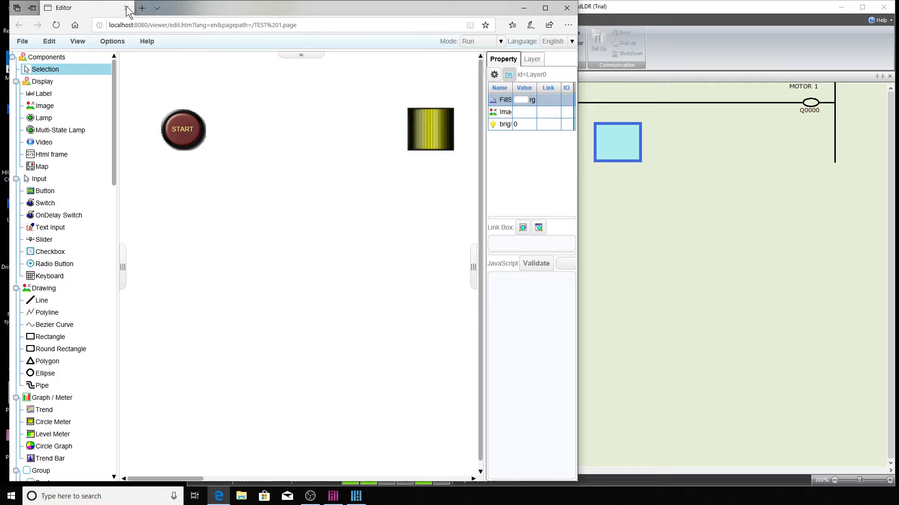
left_click(127, 7)
mouse_move(579, 241)
left_mouse_down()
mouse_move(658, 251)
mouse_move(593, 252)
left_mouse_up()
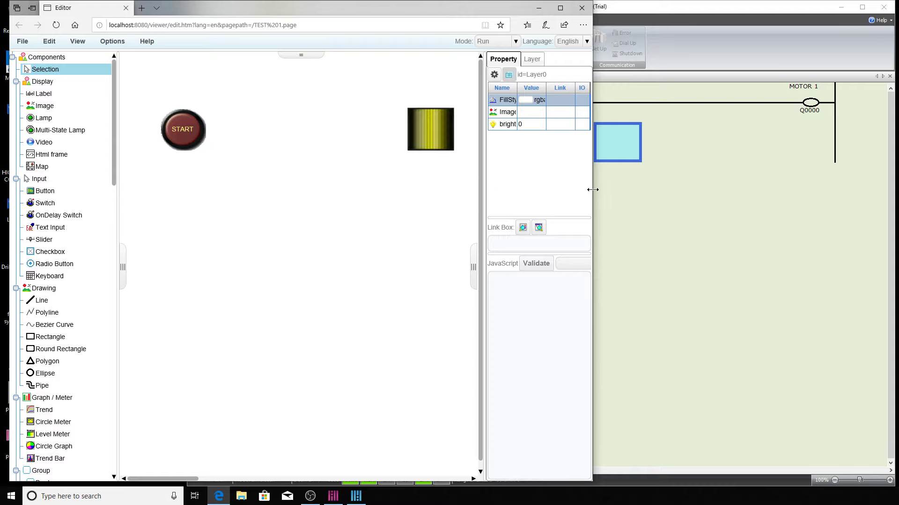
left_click_drag(594, 192, 616, 202)
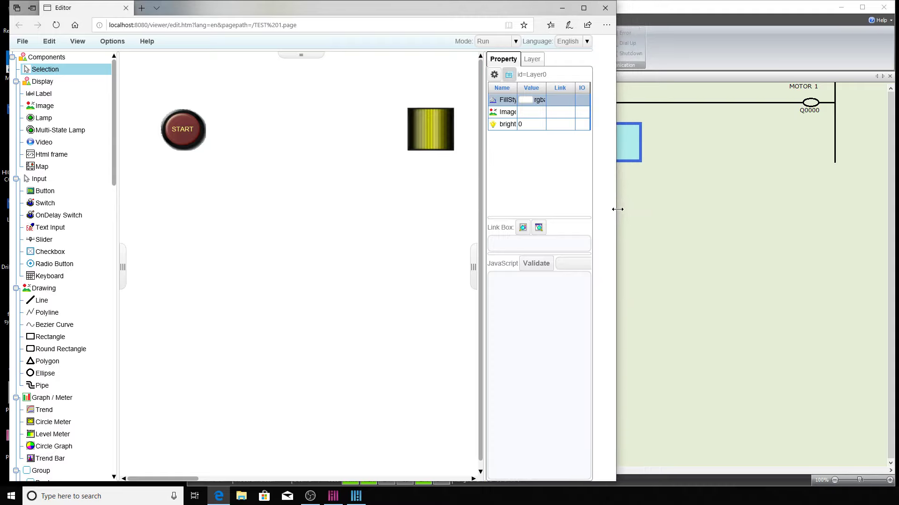